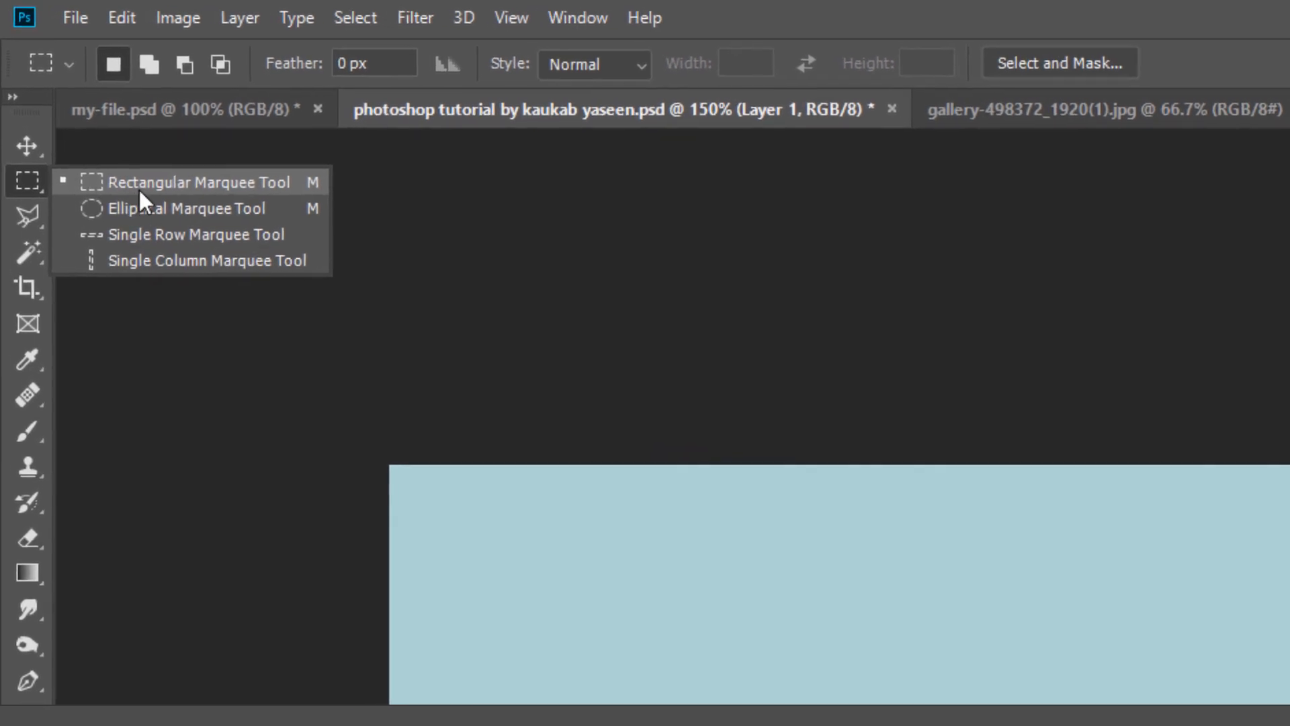
Step: Set the Rectangular Marquee tool to a fixed size of 6 px wide by 300 px high
click(222, 180)
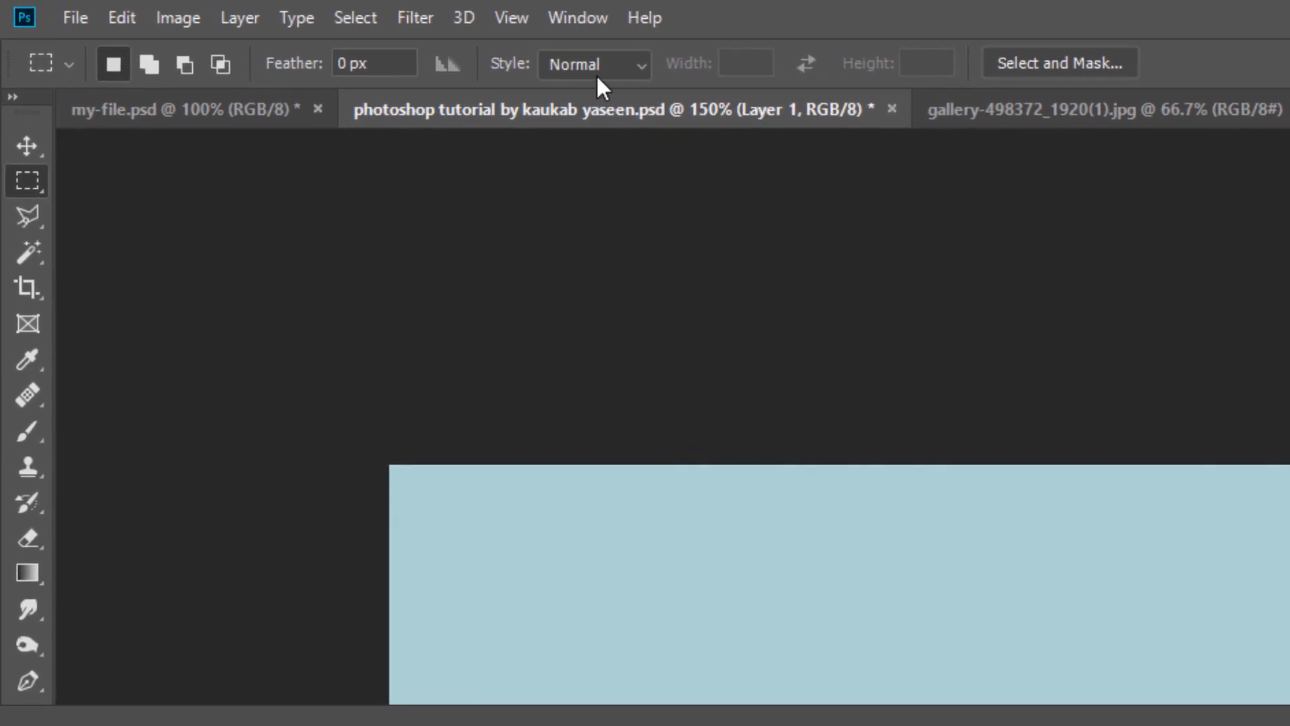
click(614, 57)
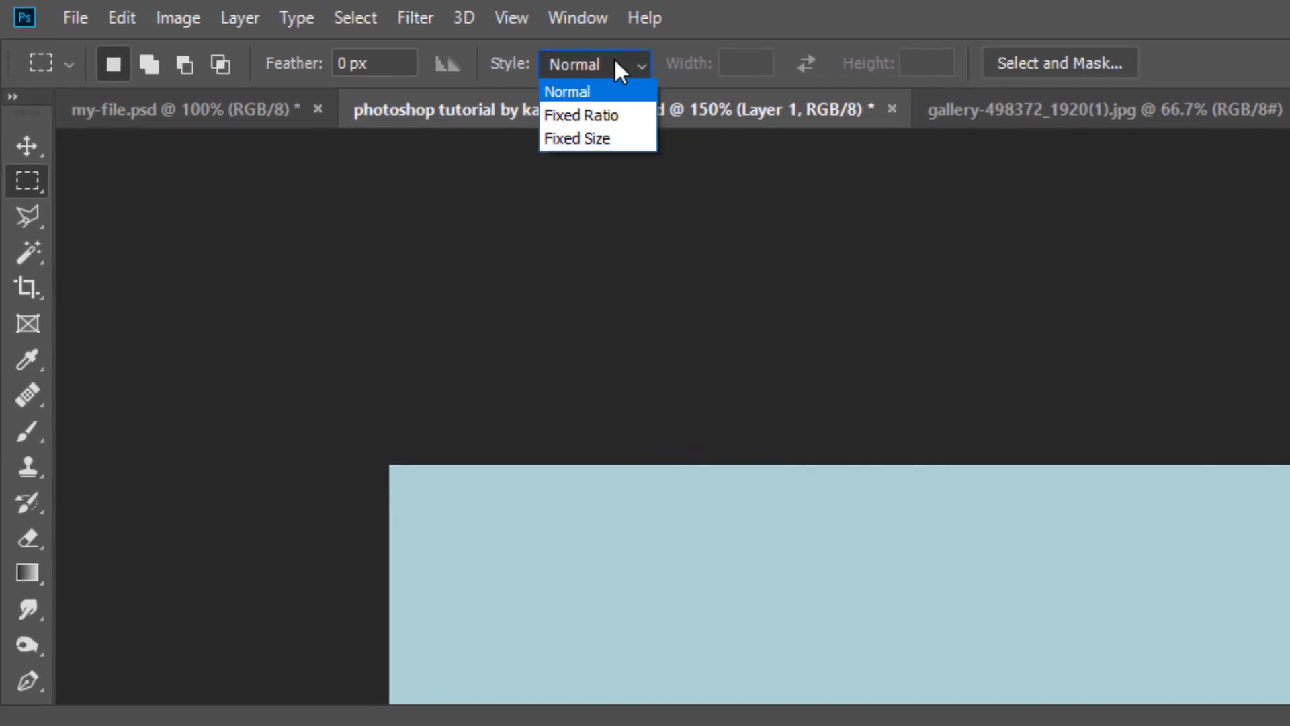
click(607, 138)
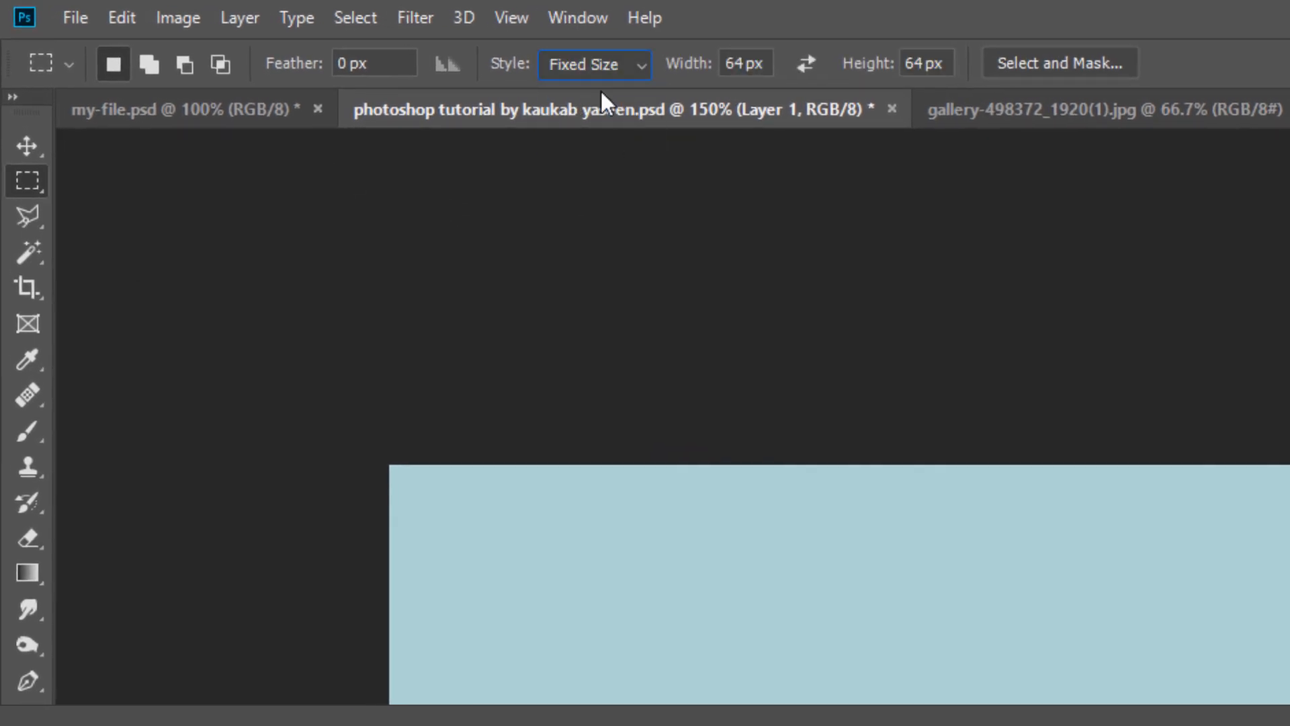
click(736, 63)
text(6)
click(907, 63)
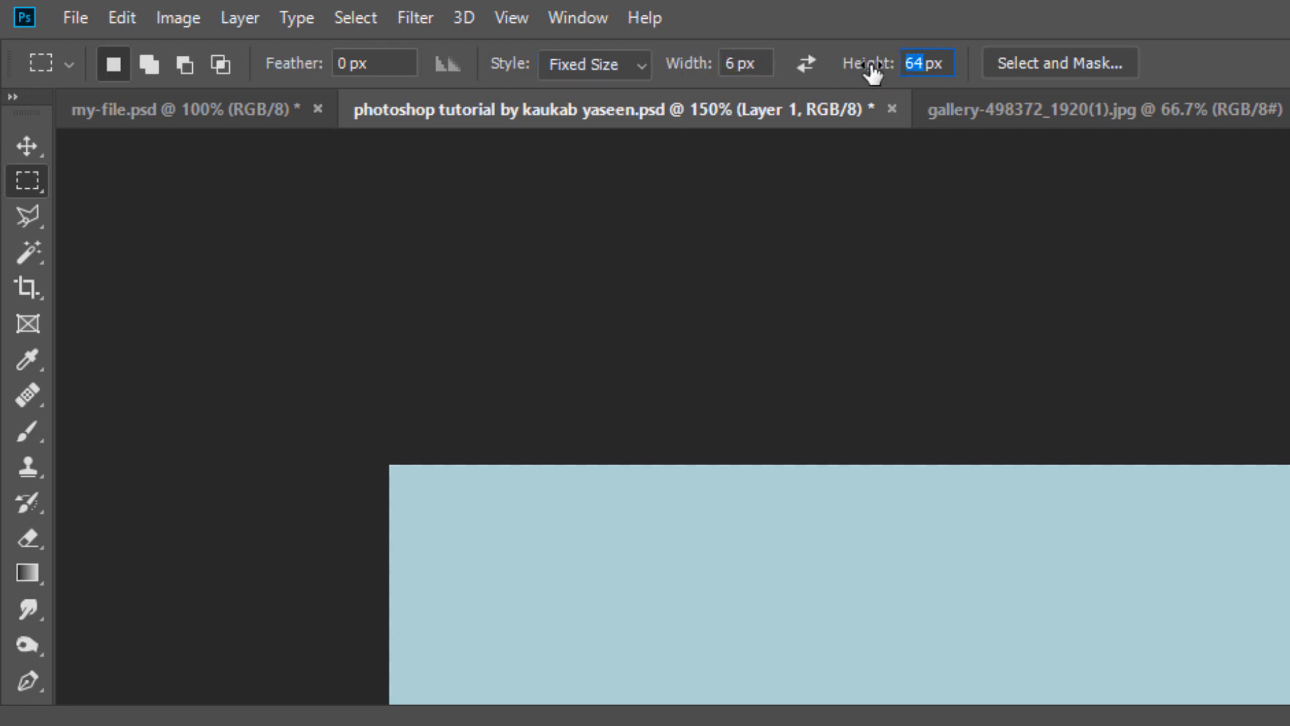
text(300)
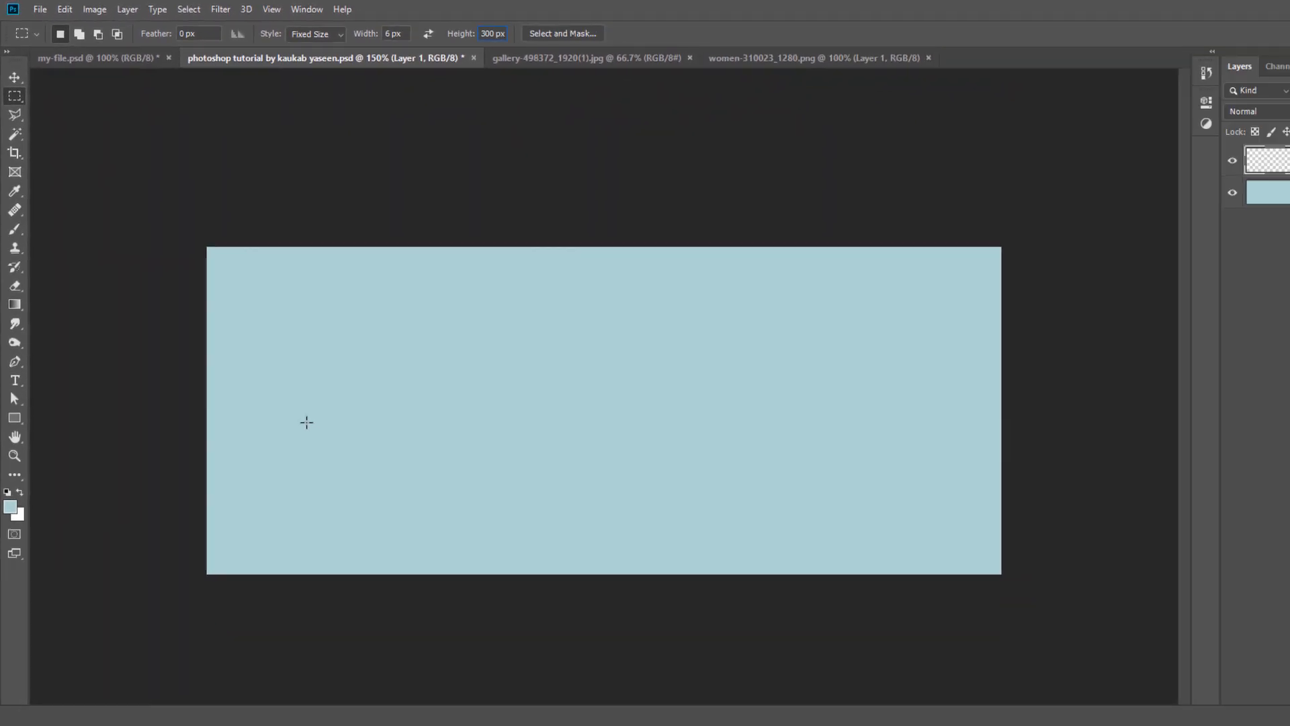
Step: Place the fixed-size selection as a full-height vertical strip just inside the canvas's left edge
click(240, 362)
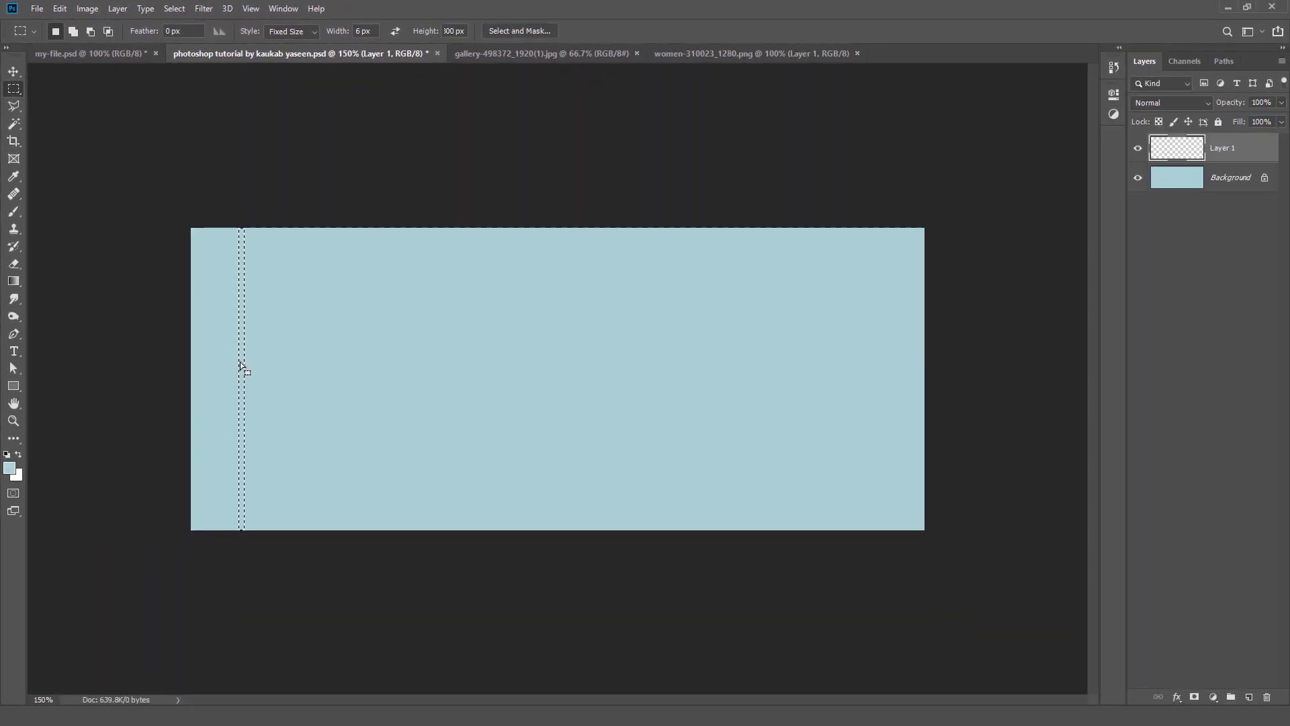
drag(241, 365, 207, 375)
drag(208, 385, 201, 387)
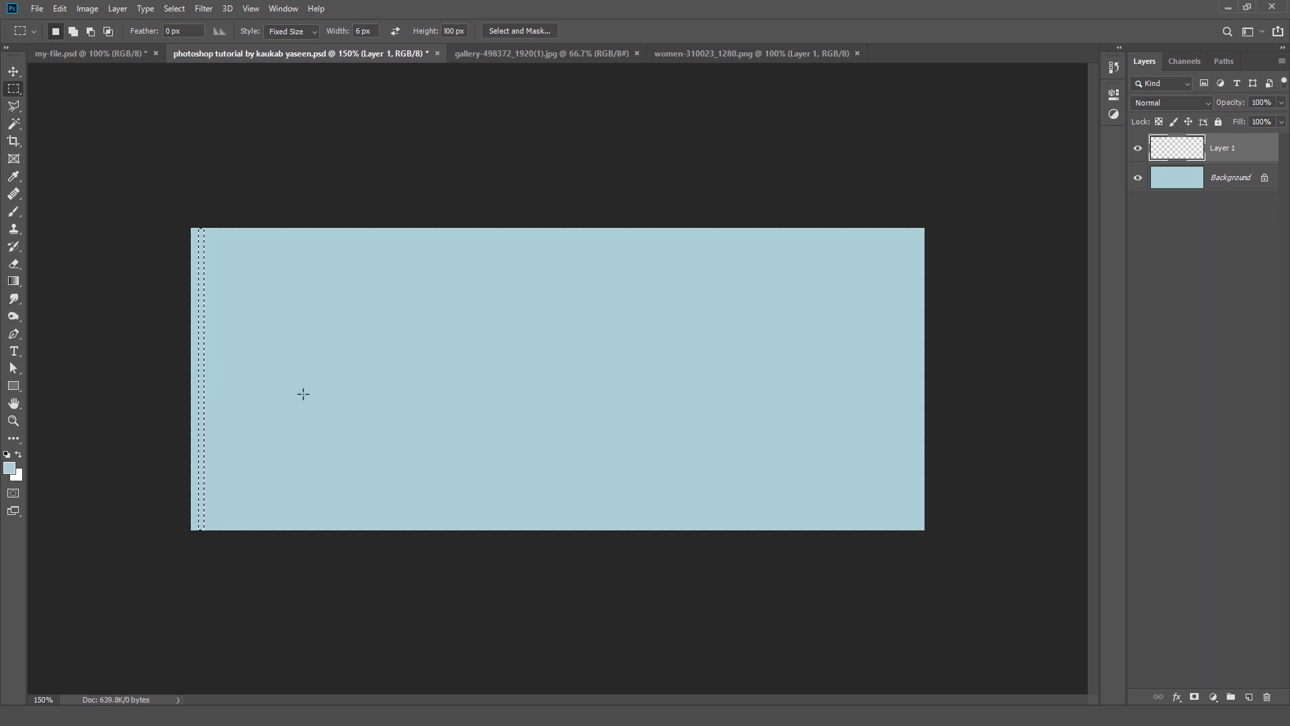
Step: Edit the Gradient tool's black-to-white gradient and set its starting colour stop to ABD2D5
click(14, 285)
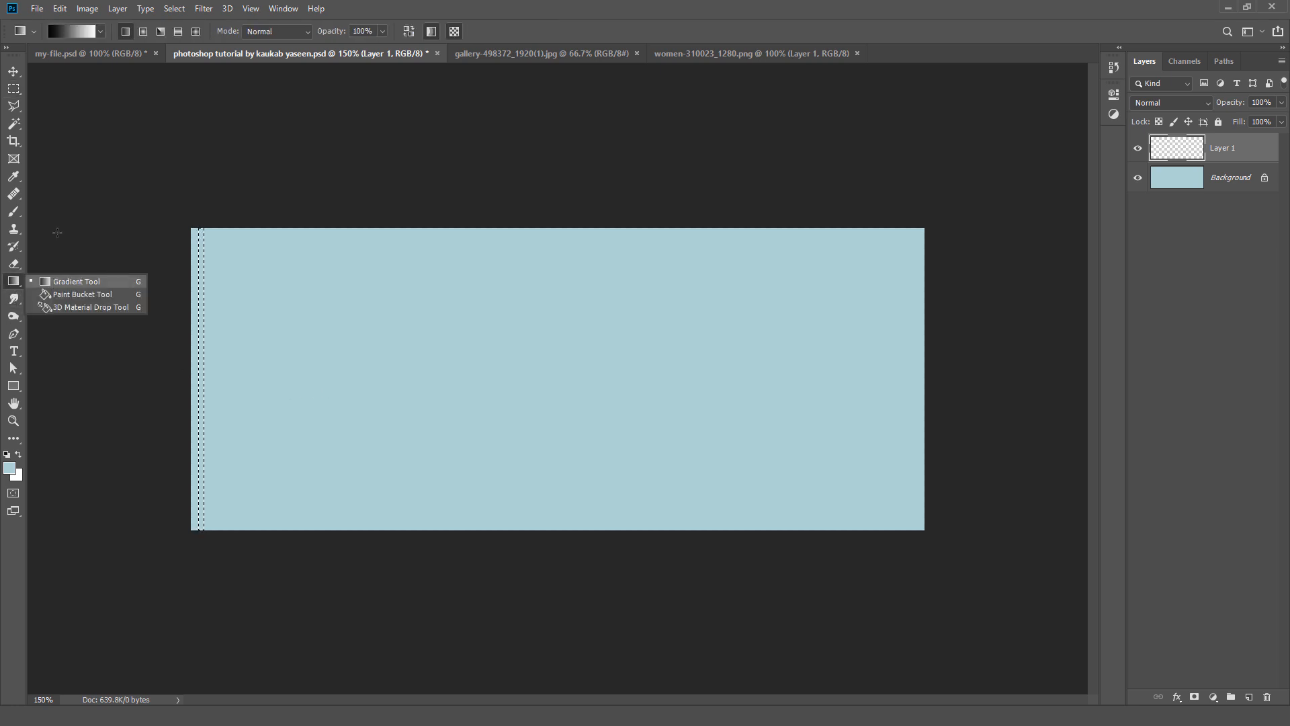
click(78, 30)
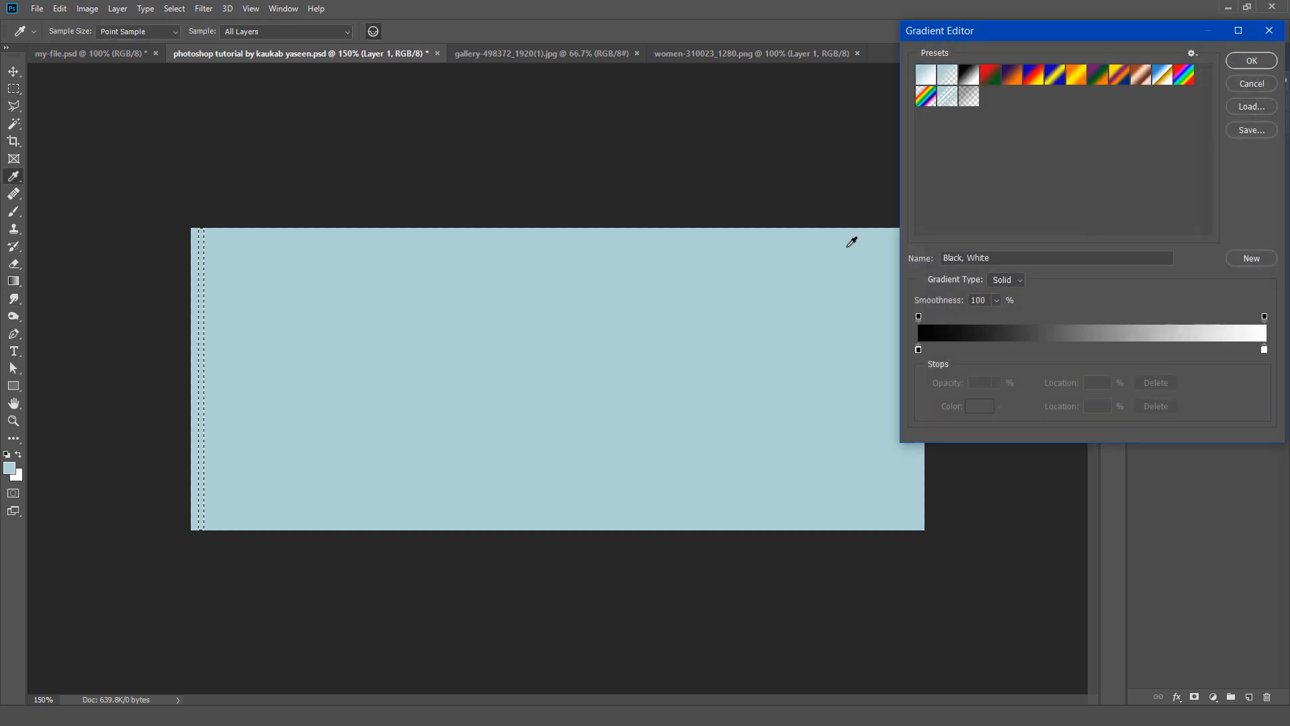
click(919, 350)
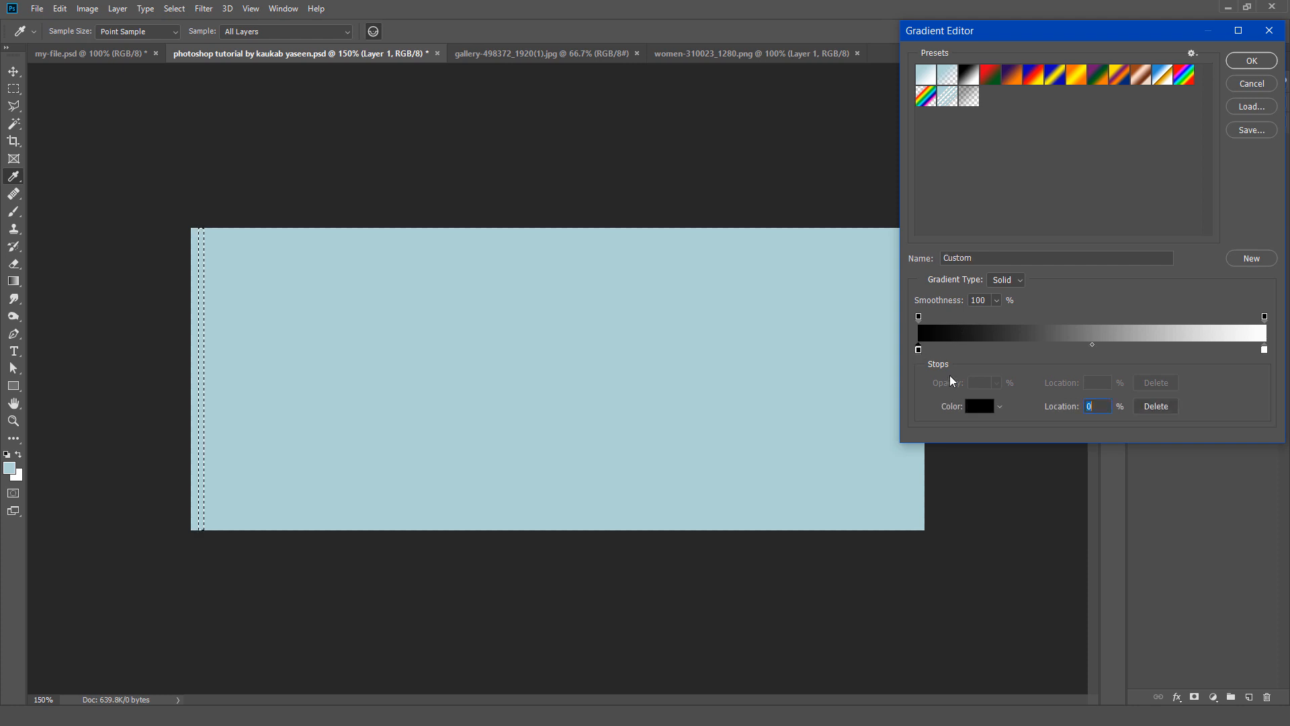
click(974, 412)
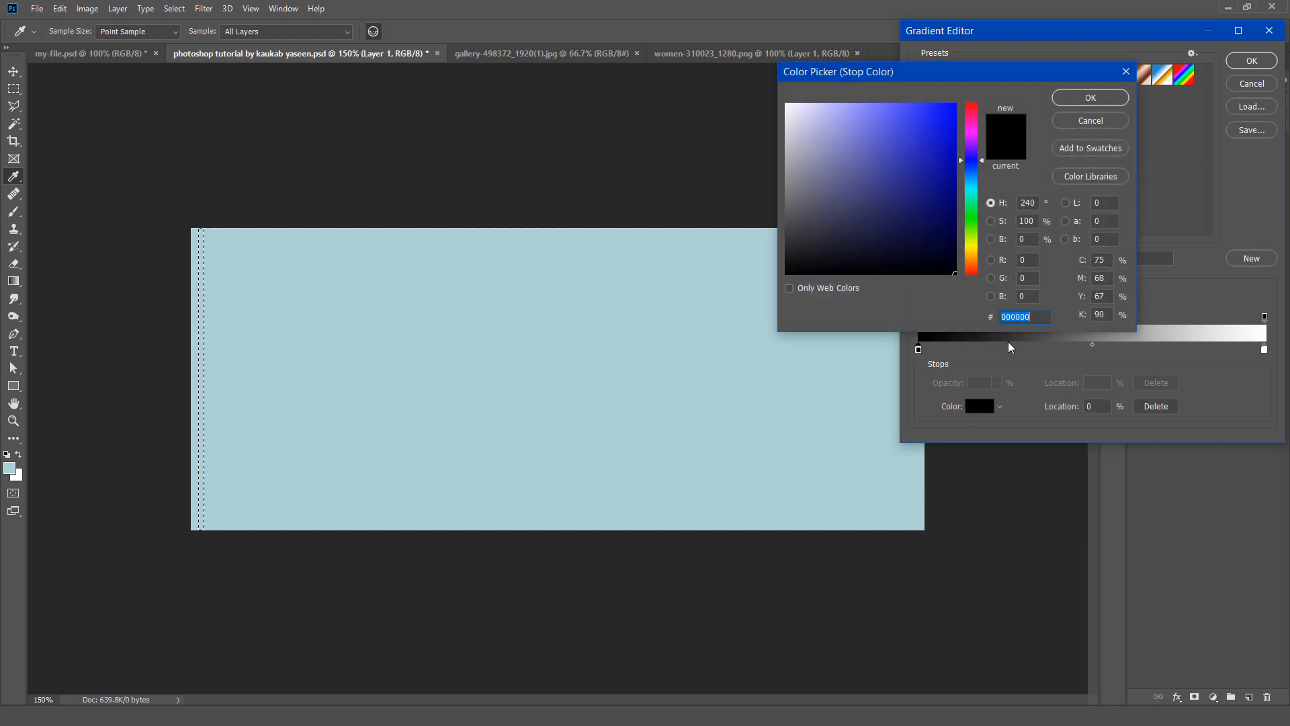
text(ABD2D5)
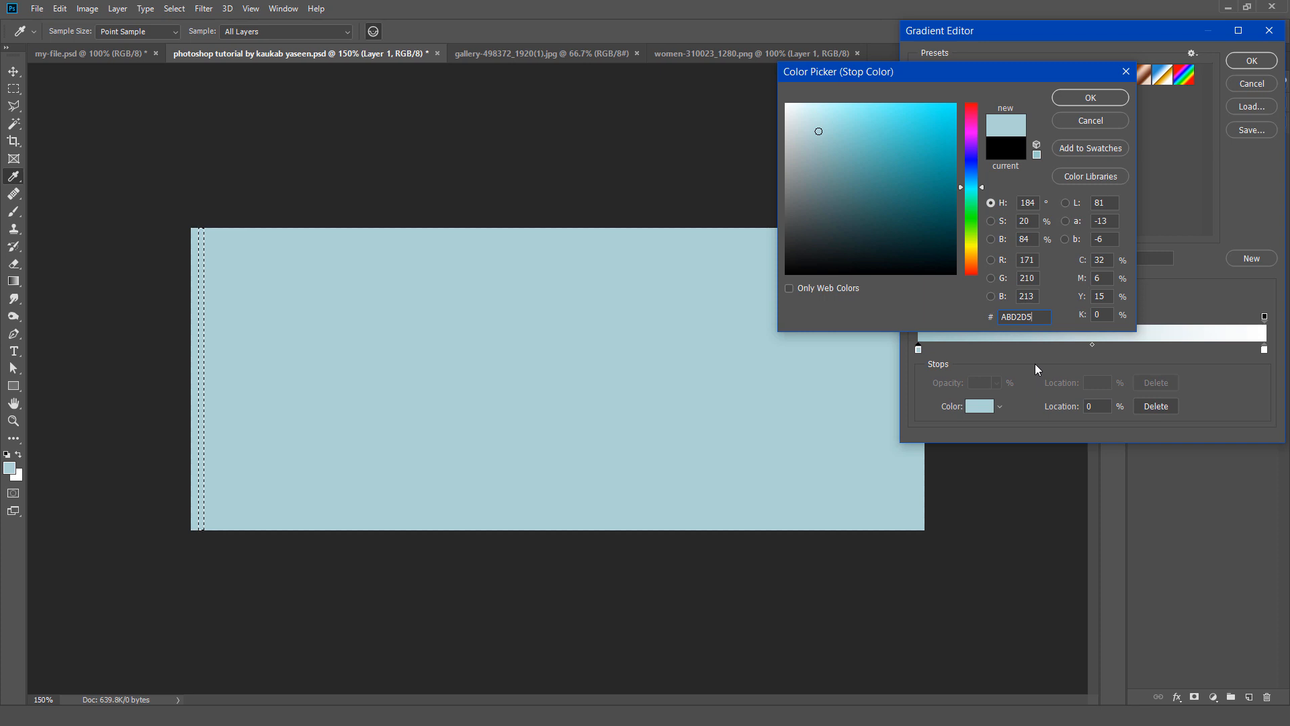
click(1090, 98)
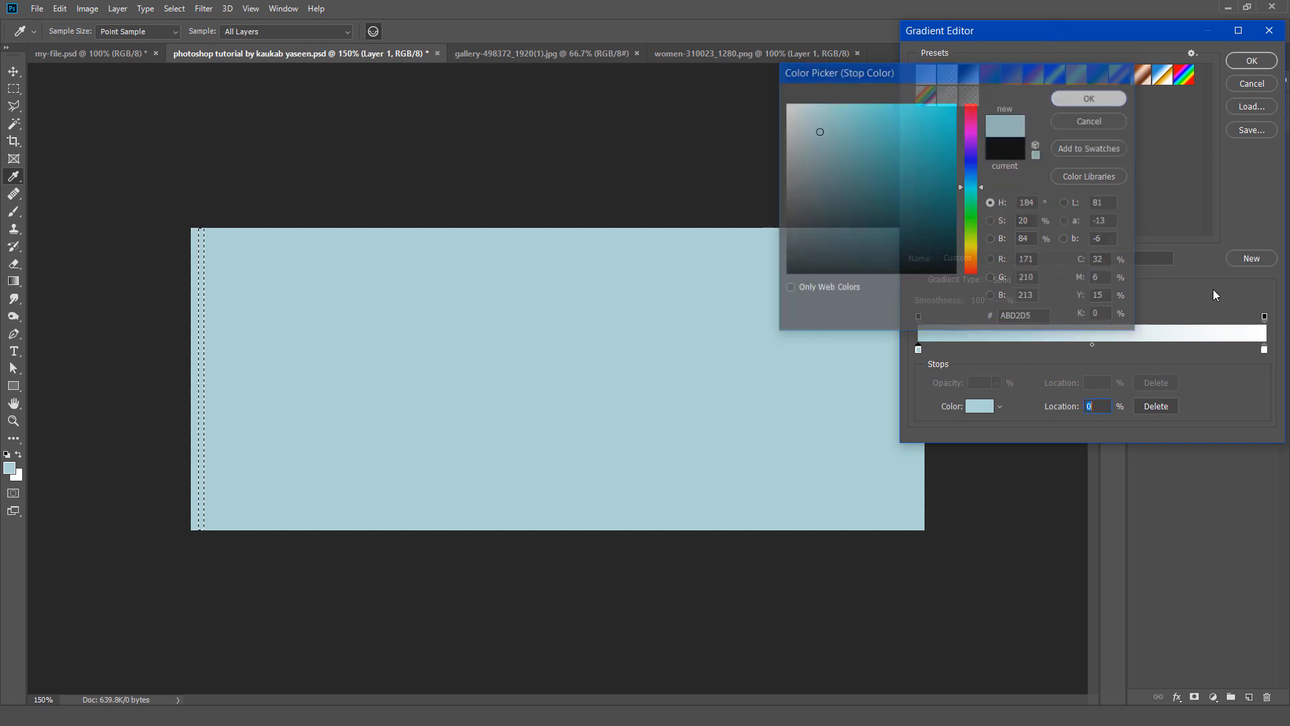
Step: Set the gradient's end colour stop at 100% to ABD2D5
click(1265, 351)
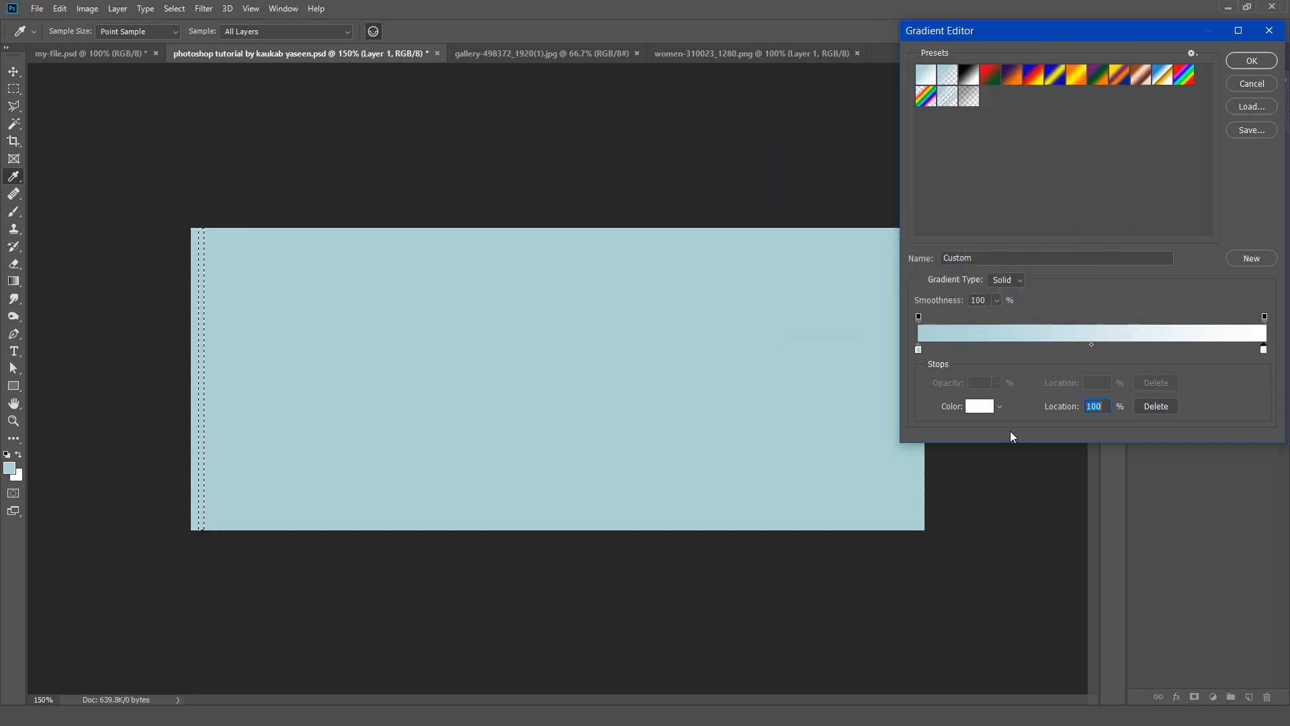
click(978, 406)
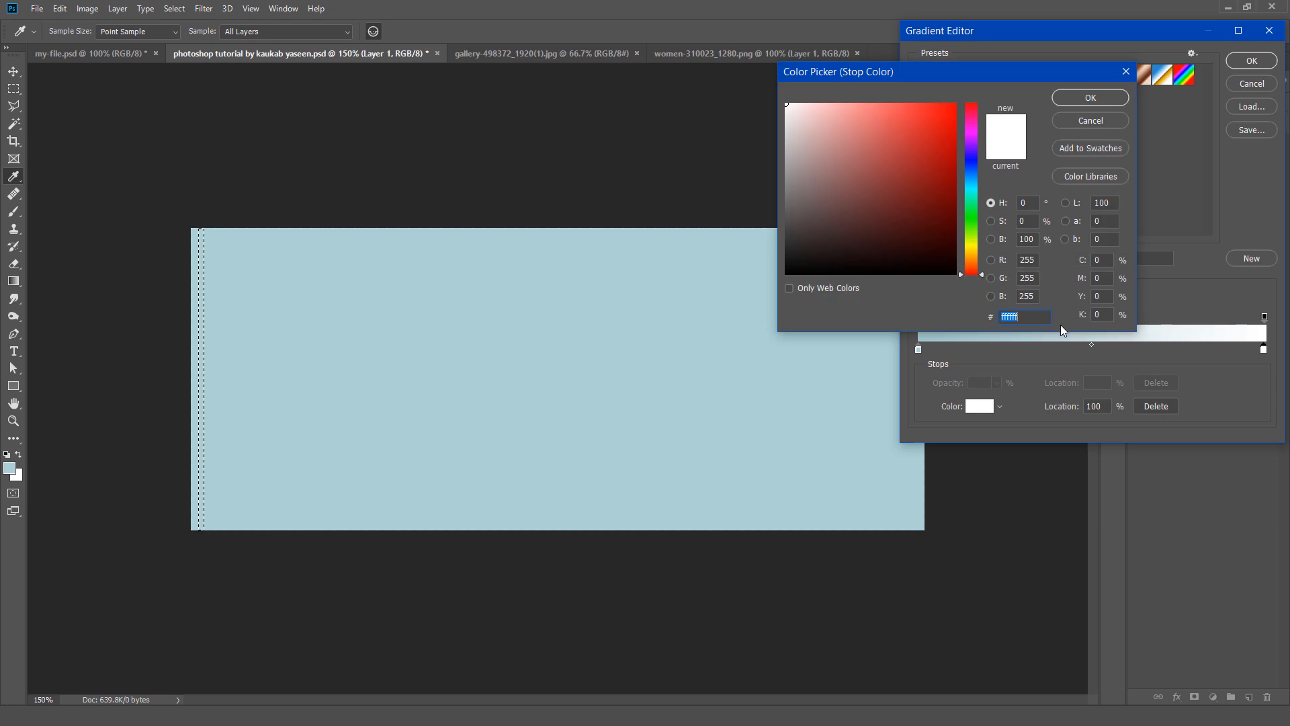
text(ABD2D5)
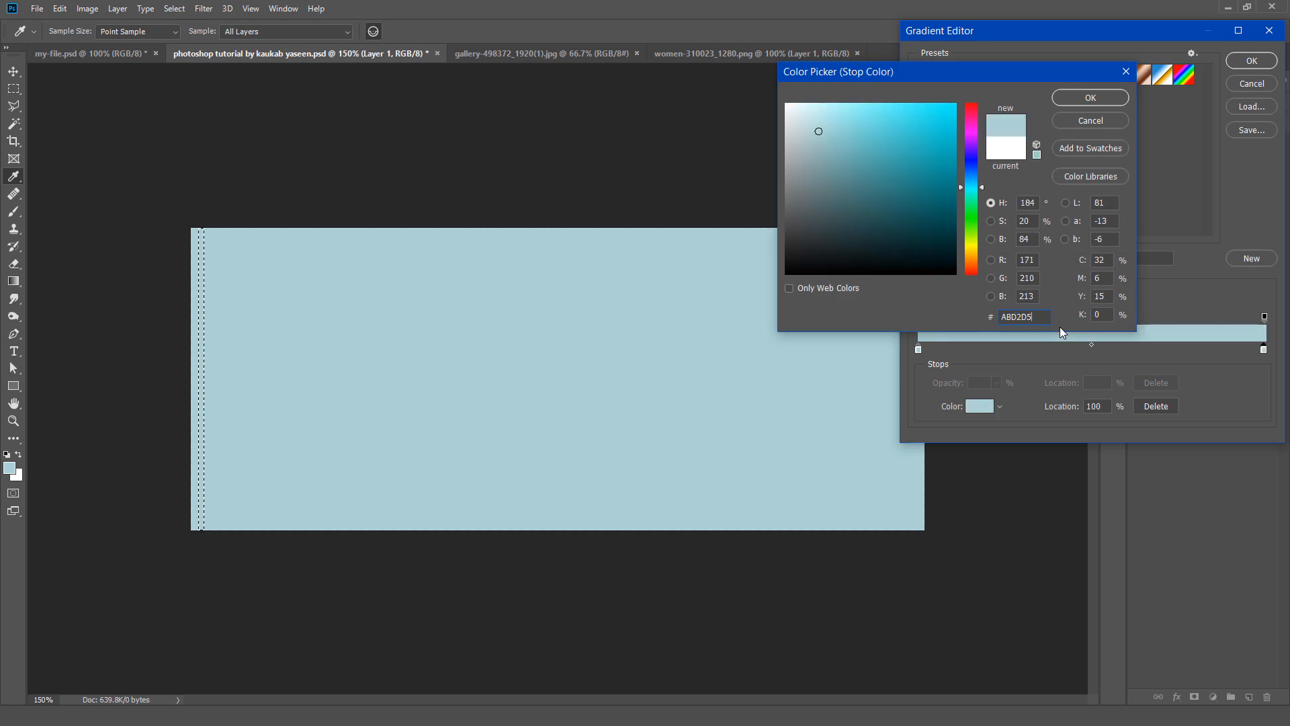
click(1090, 98)
Step: Add a gradient colour stop at 50% with colour E3F3EF and fill the strip selection vertically with the gradient
click(1092, 350)
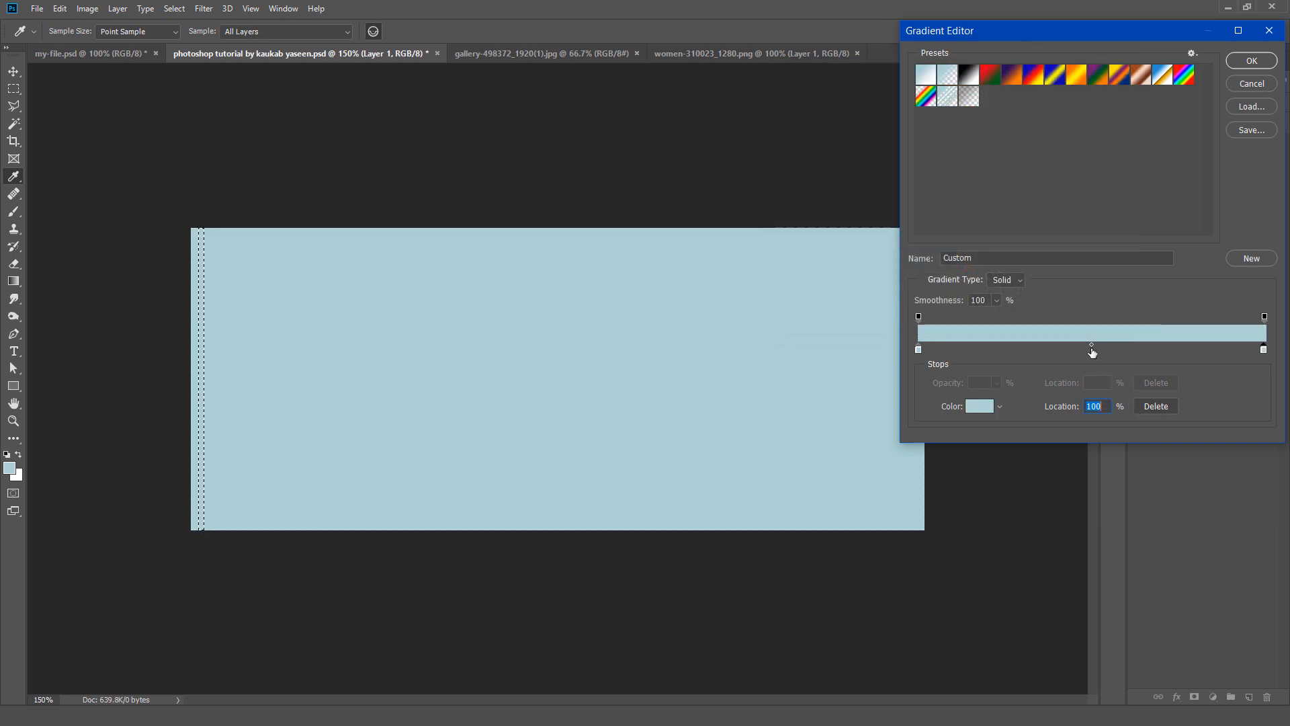
click(986, 410)
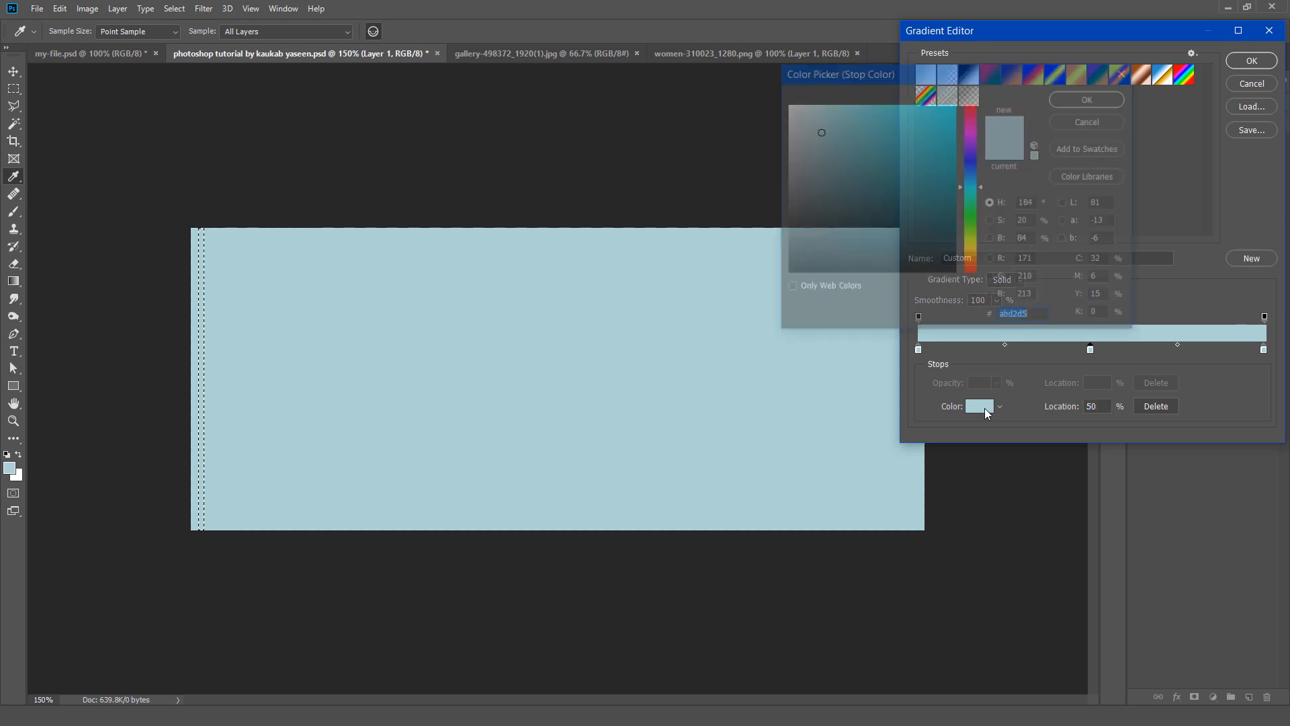
text(E3F3EF)
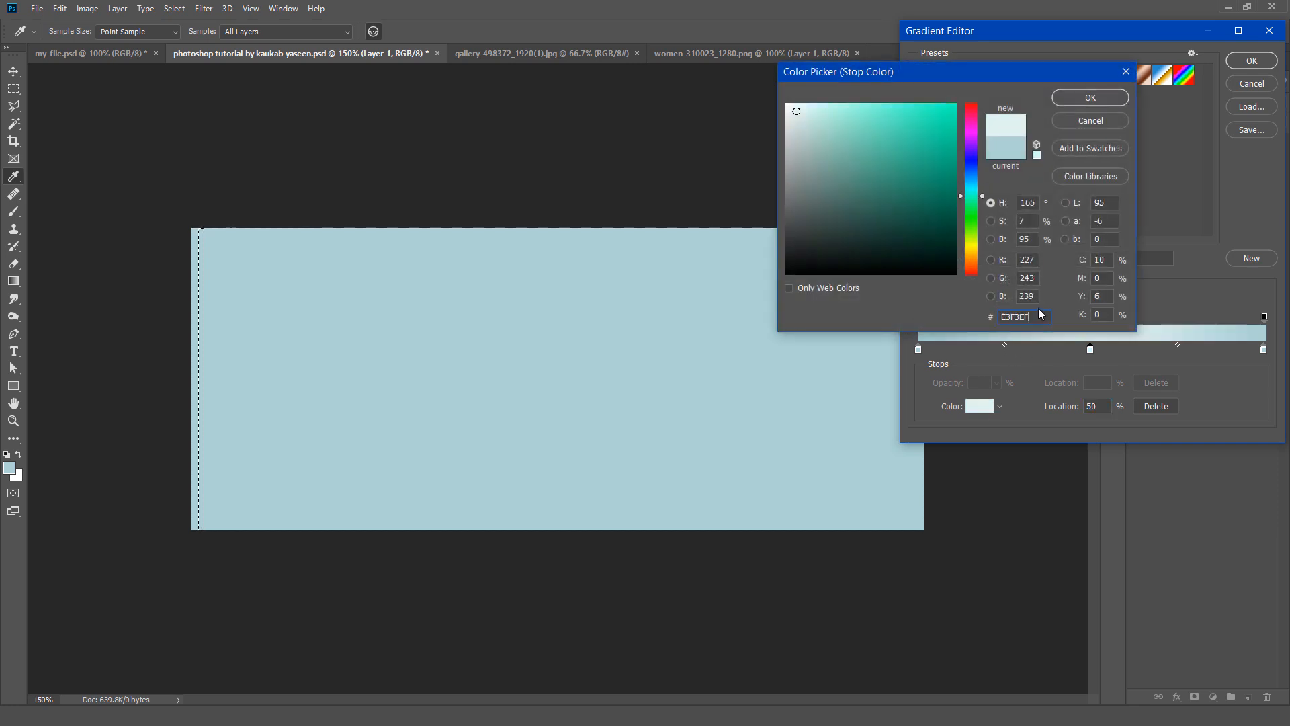
click(1090, 97)
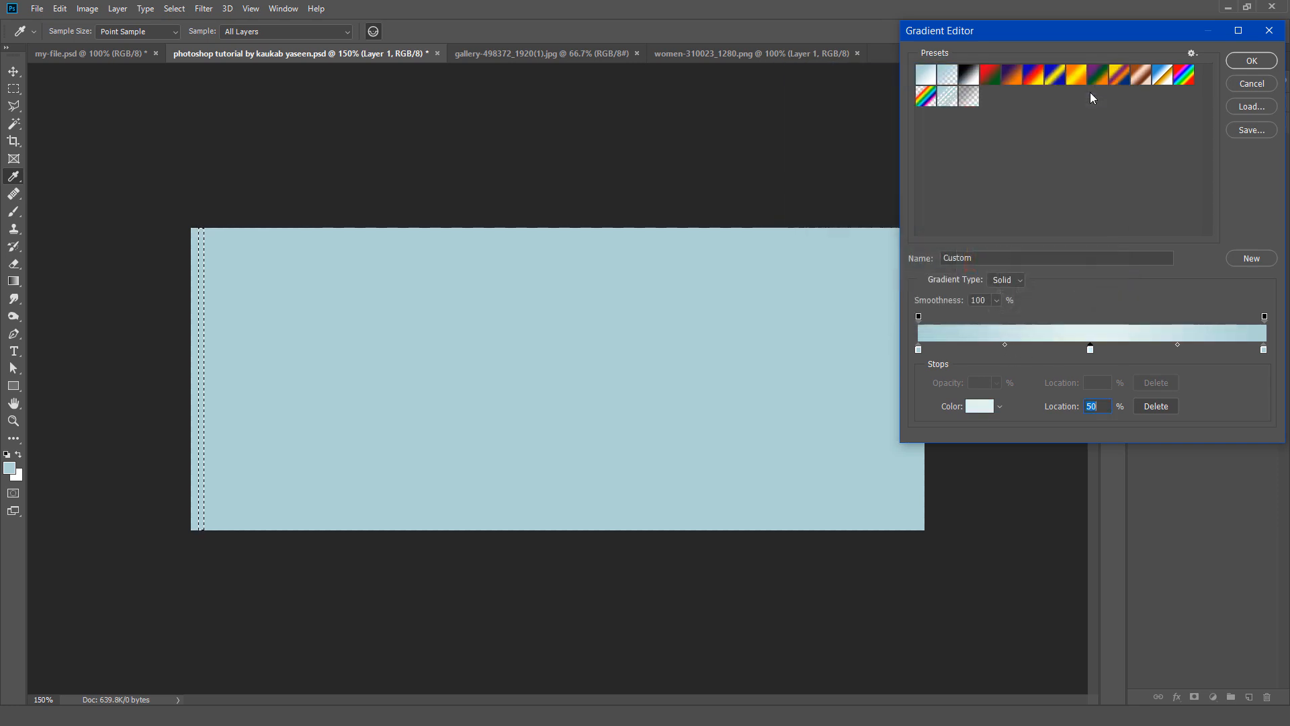
click(1269, 64)
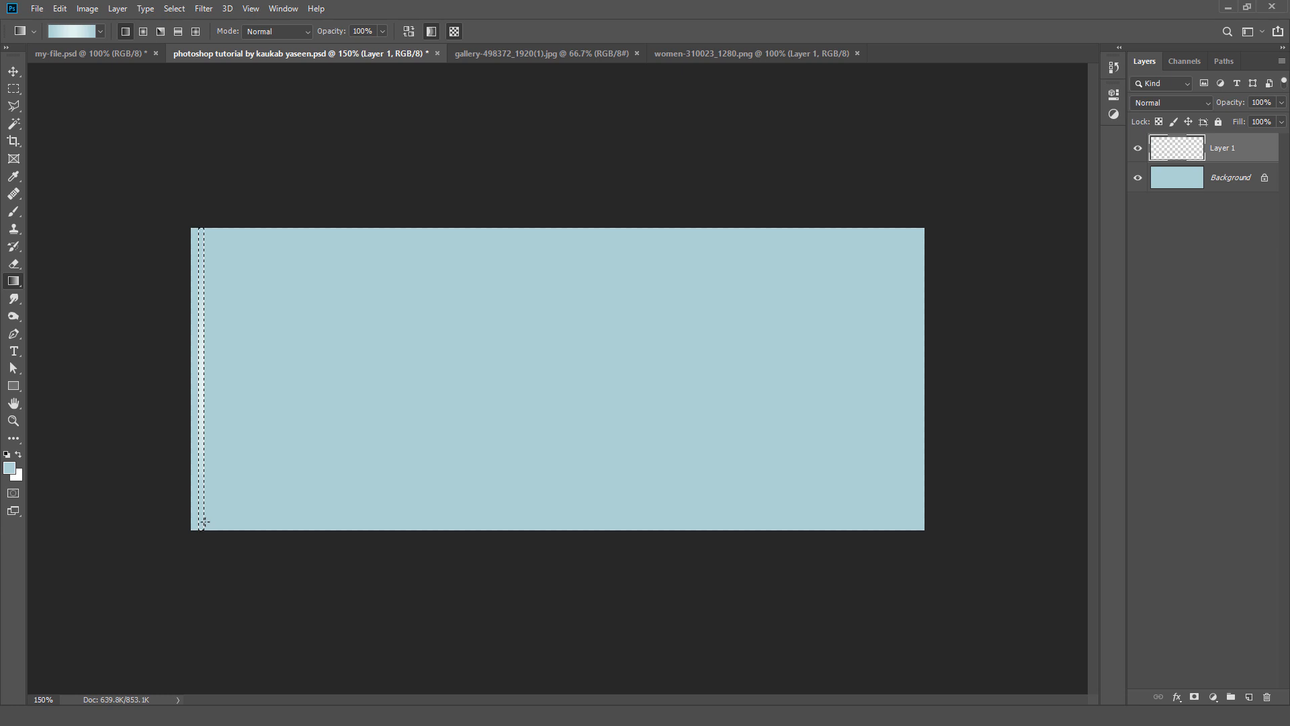
Step: Deselect the filled strip and duplicate Layer 1 as Layer 1 copy in the same document
click(176, 10)
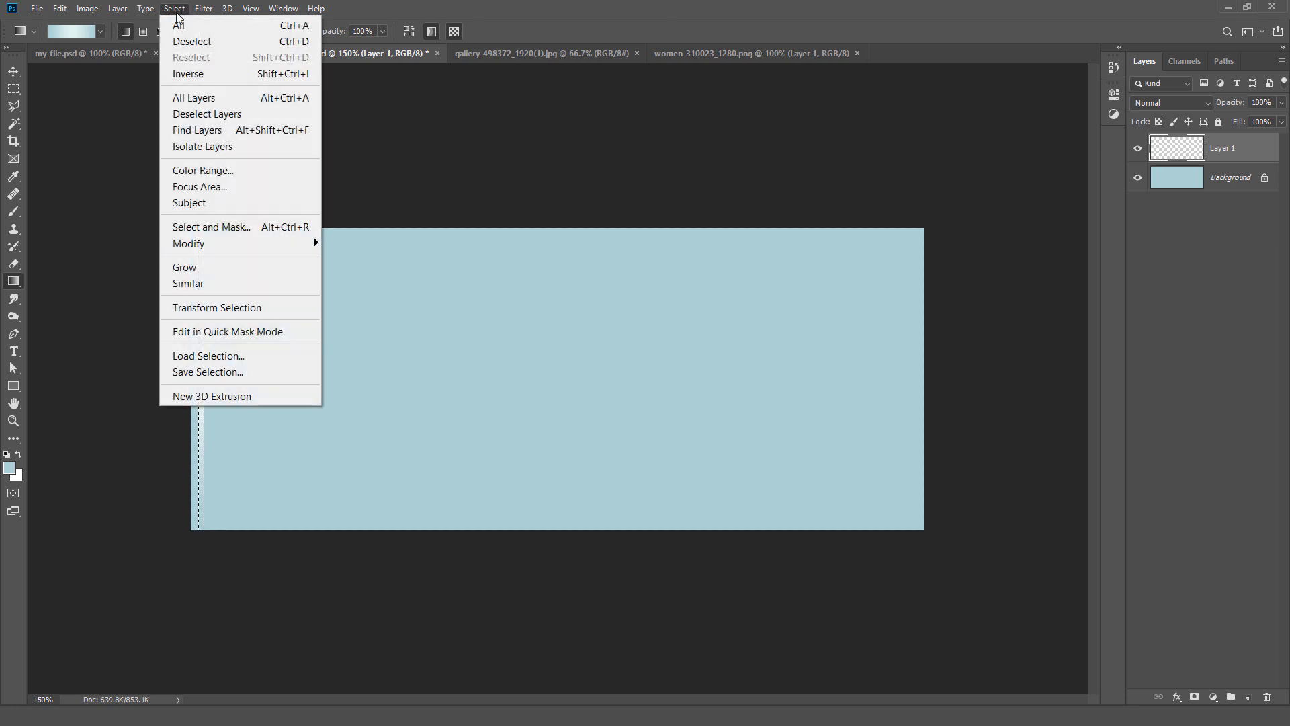
click(252, 41)
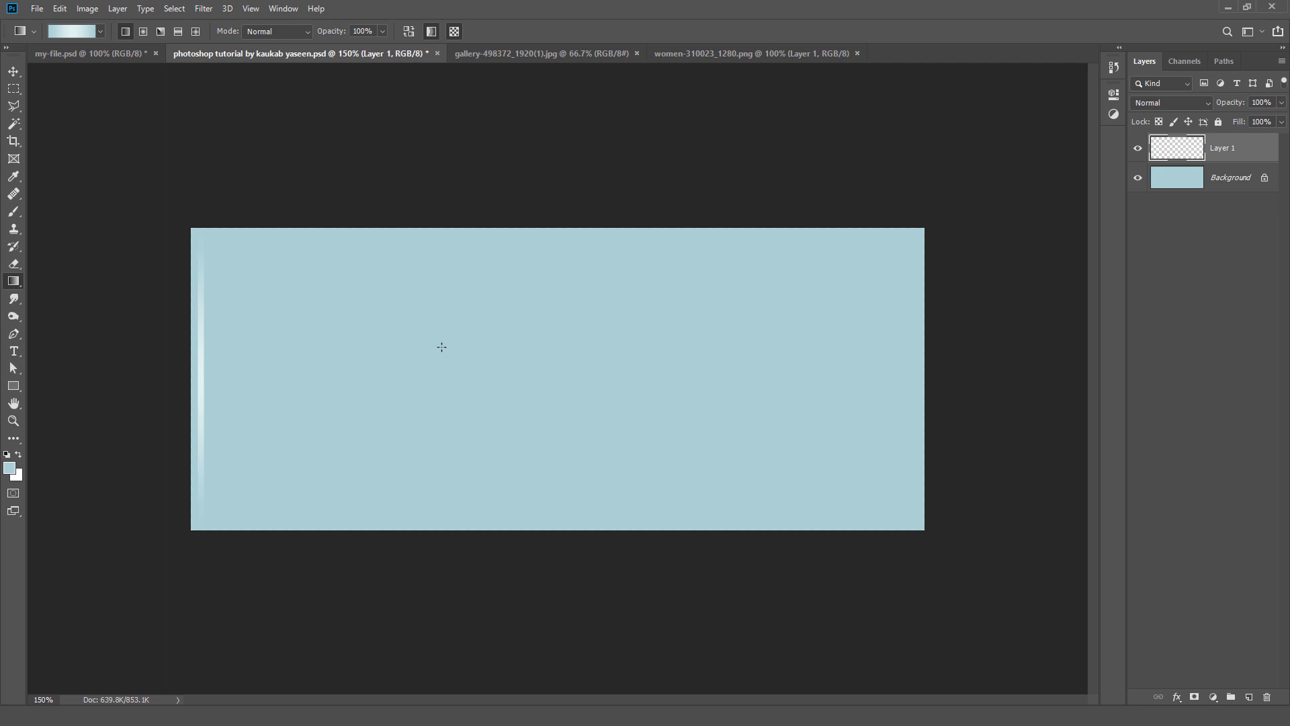
click(13, 71)
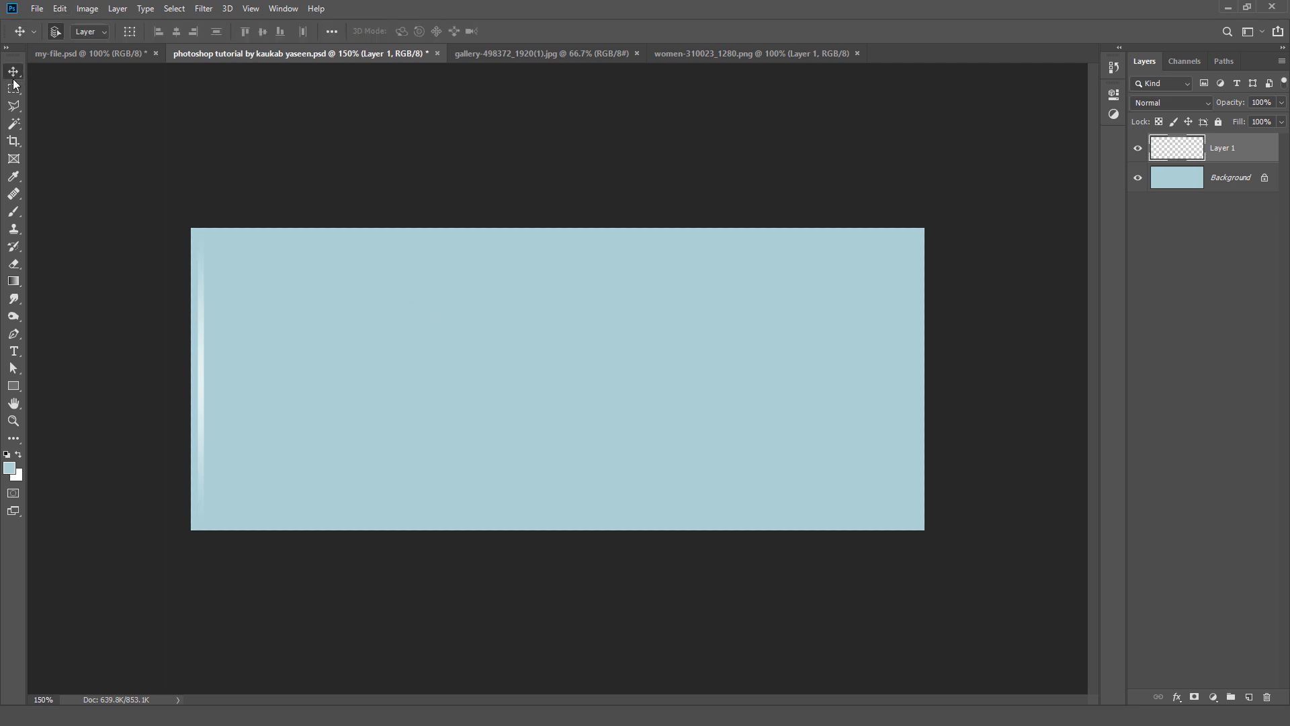
click(119, 10)
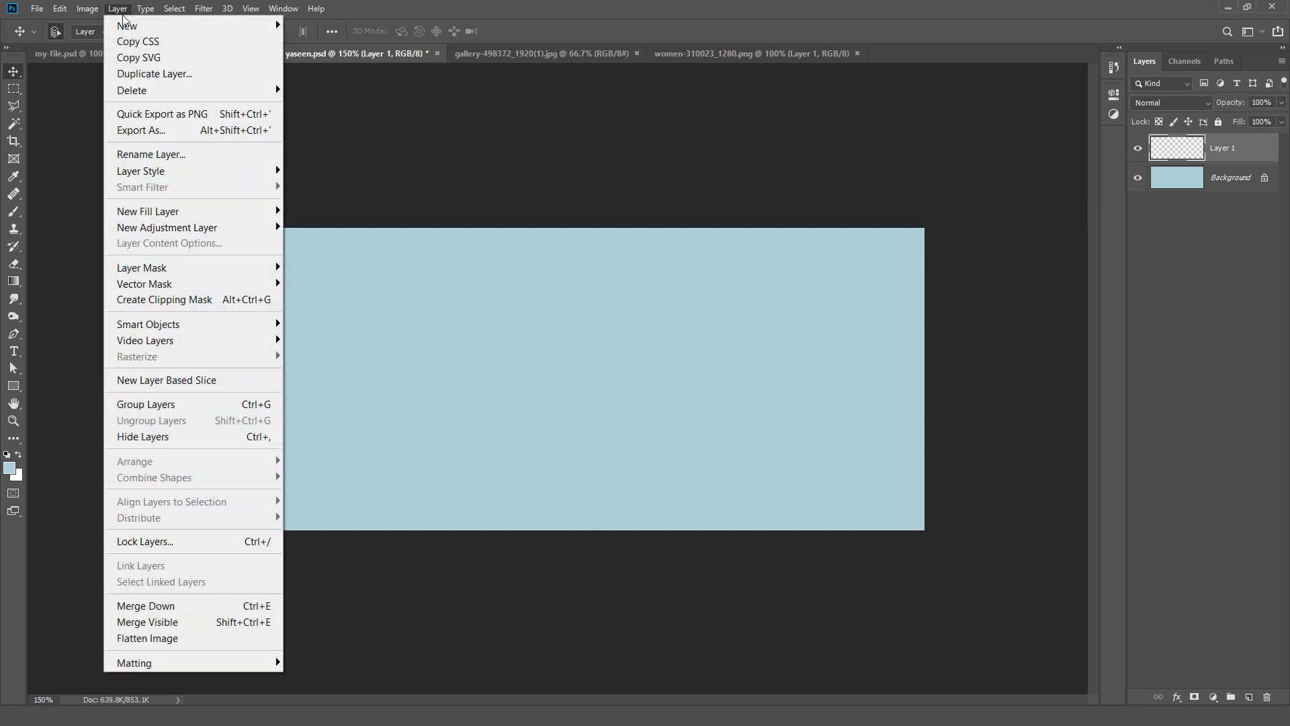
click(133, 74)
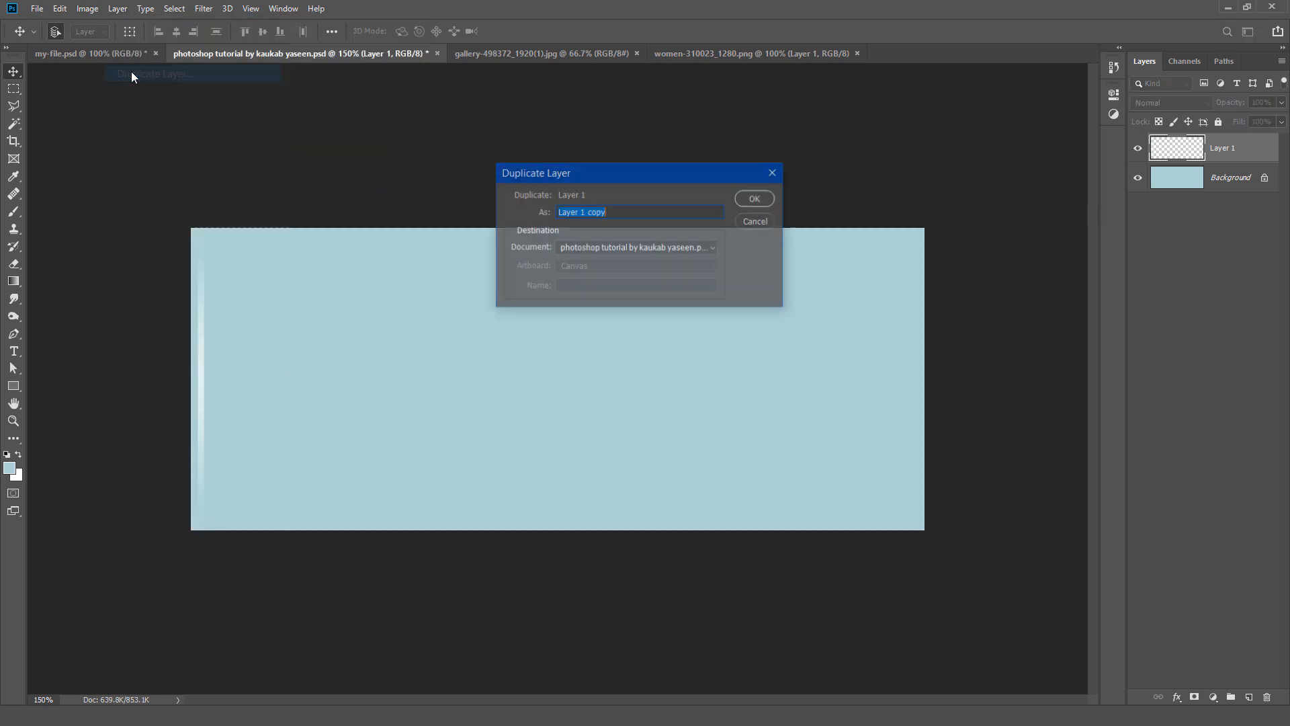
click(756, 199)
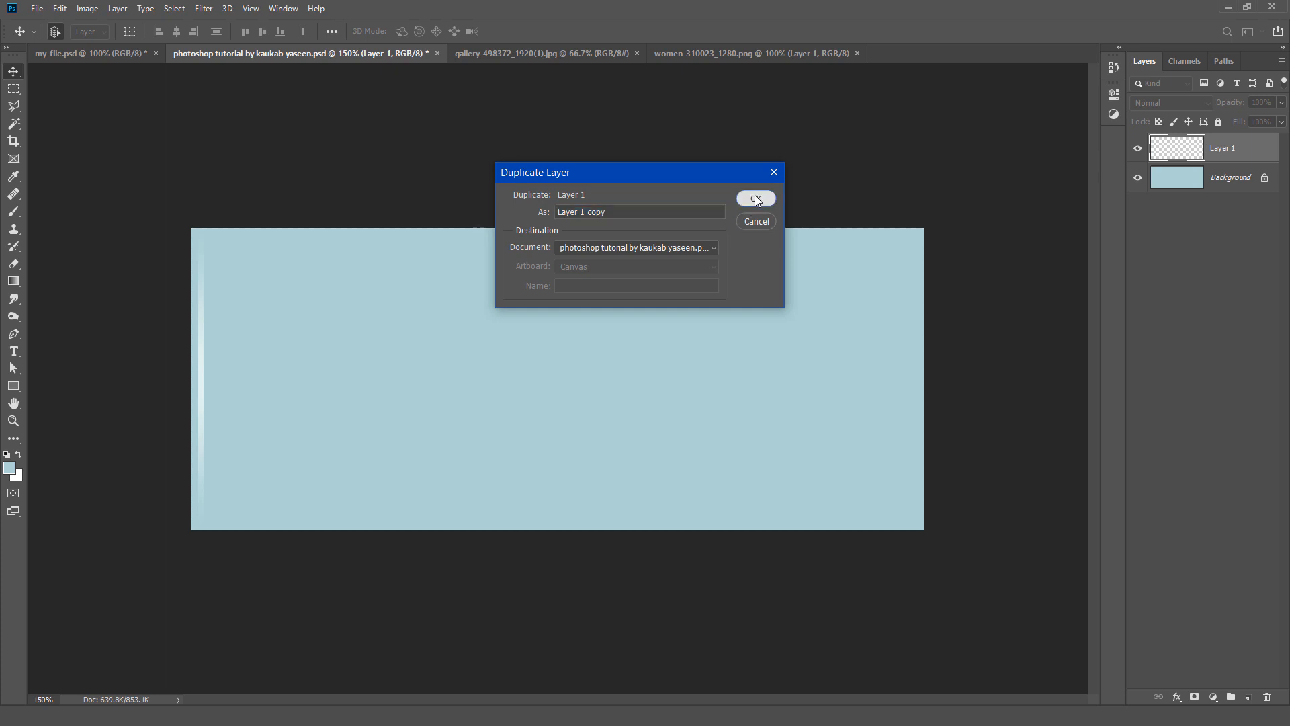
click(755, 197)
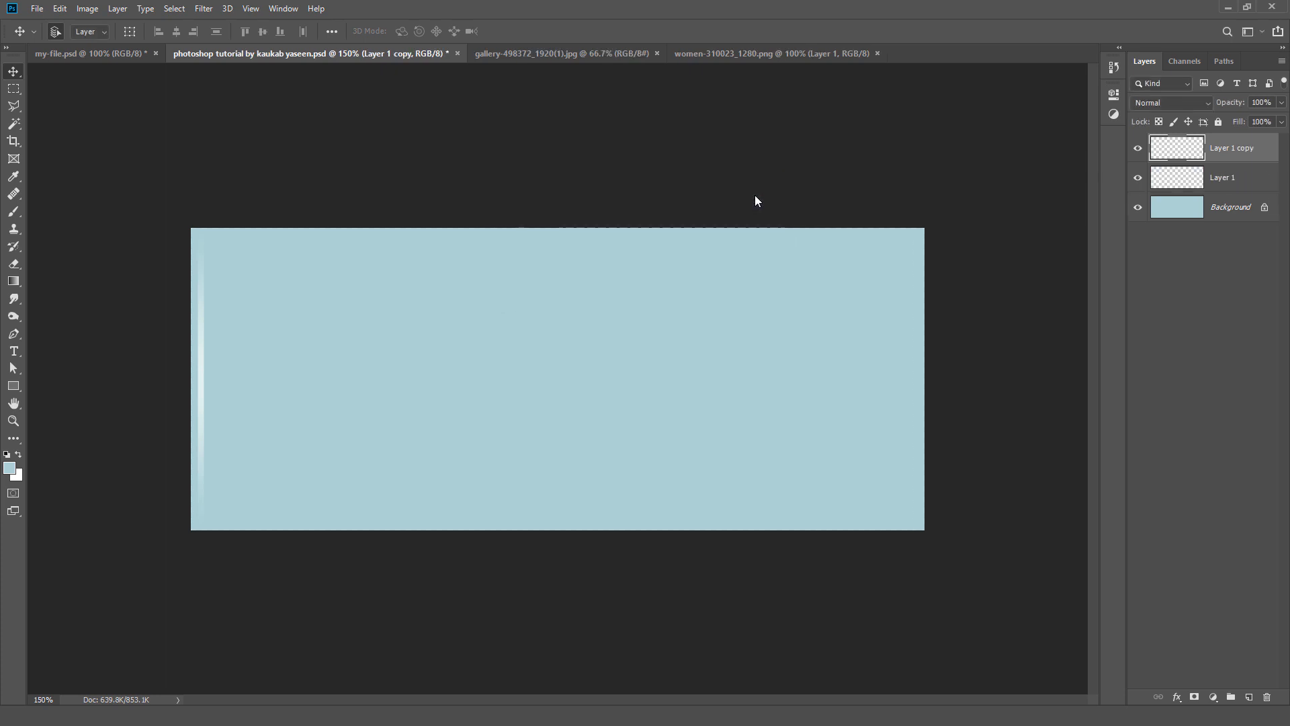
Step: Use Free Transform to move Layer 1 copy horizontally about 11 px to the right of the original stripe
click(60, 10)
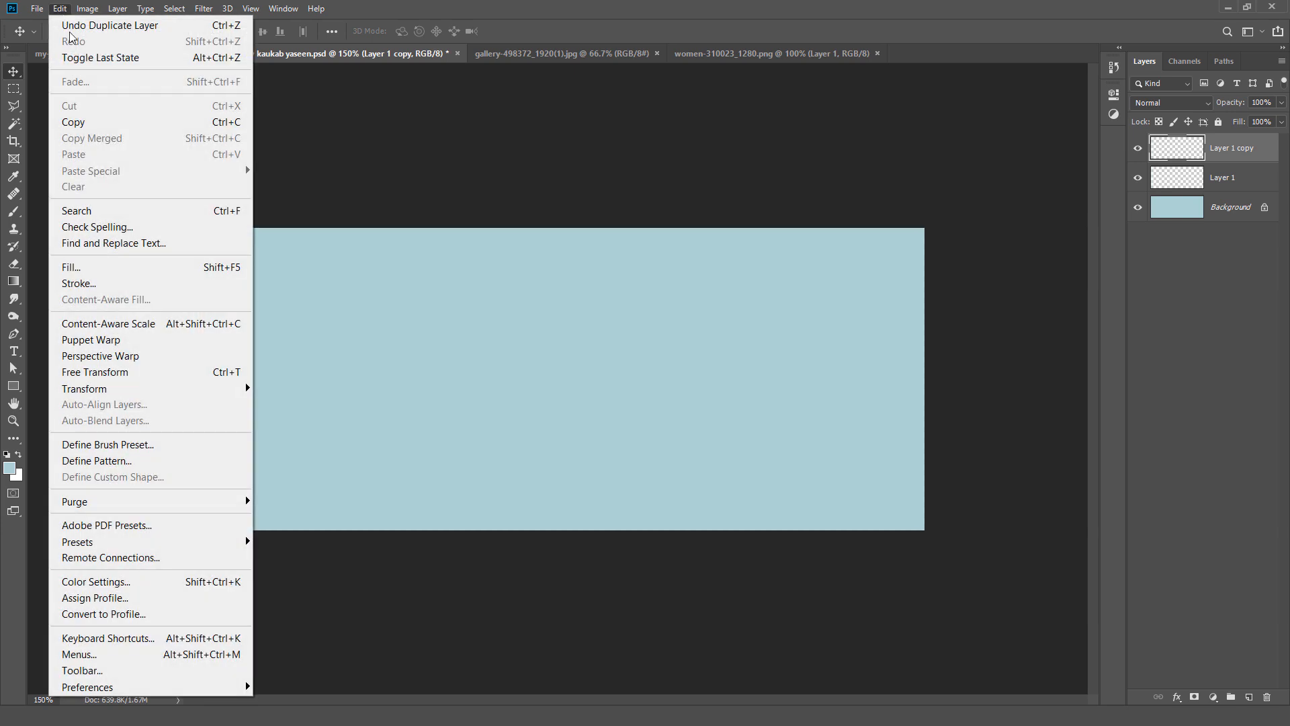
click(162, 373)
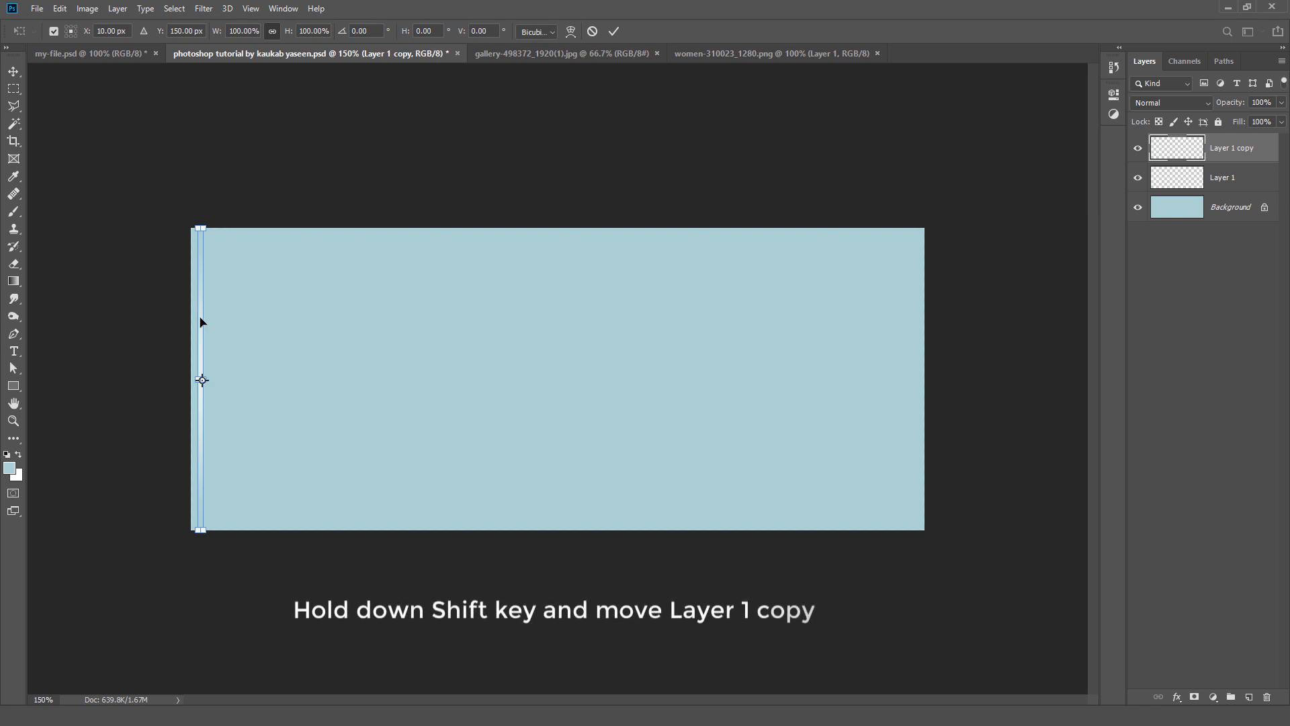
drag(200, 316, 216, 318)
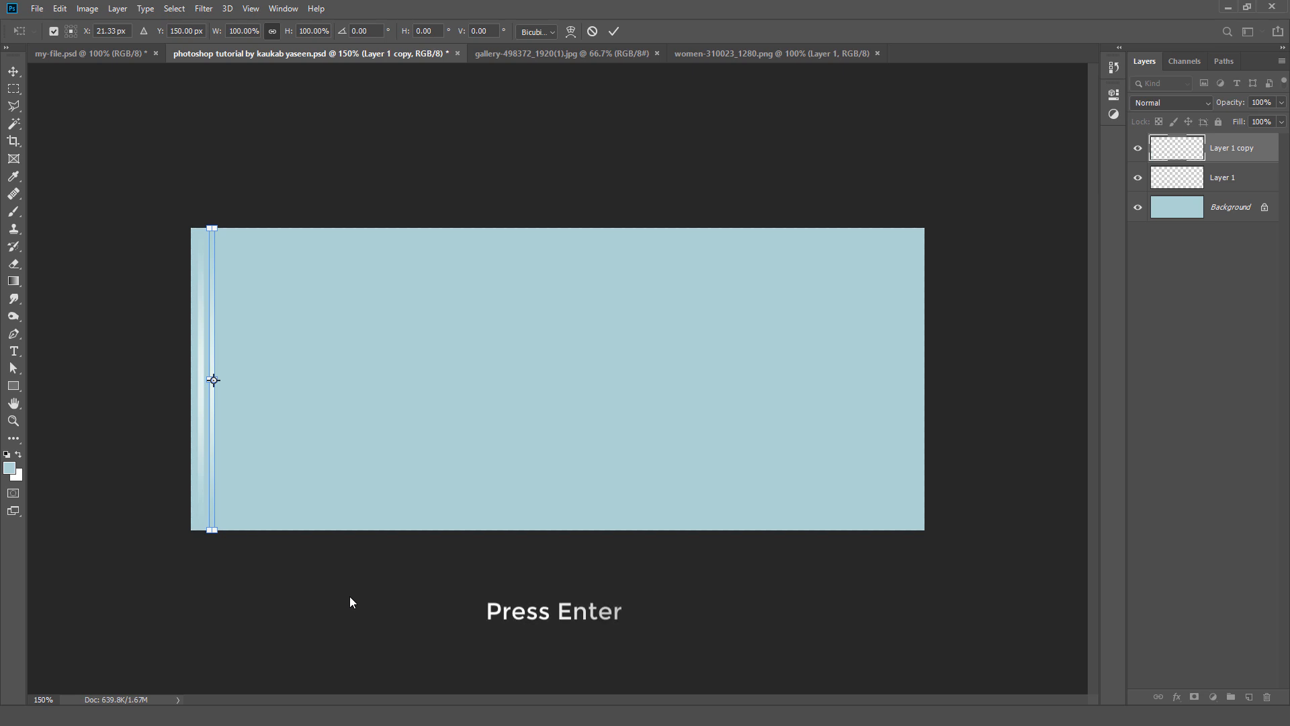
key(Return)
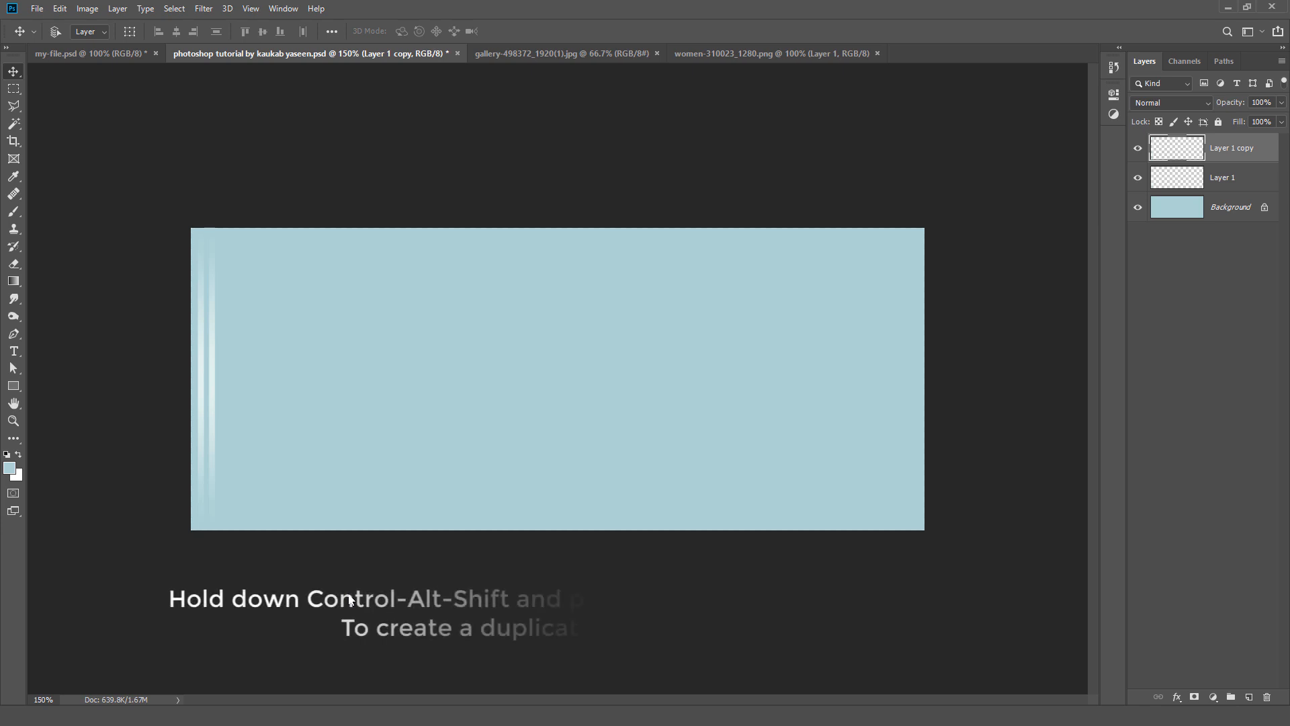
Step: Repeat the duplicate-and-move transform up to Layer 1 copy 64, filling the canvas width with evenly spaced stripes
key(ctrl+alt+shift+t)
key(ctrl+alt+shift+t)
key(ctrl+alt+shift+t)
key(ctrl+alt+shift+t)
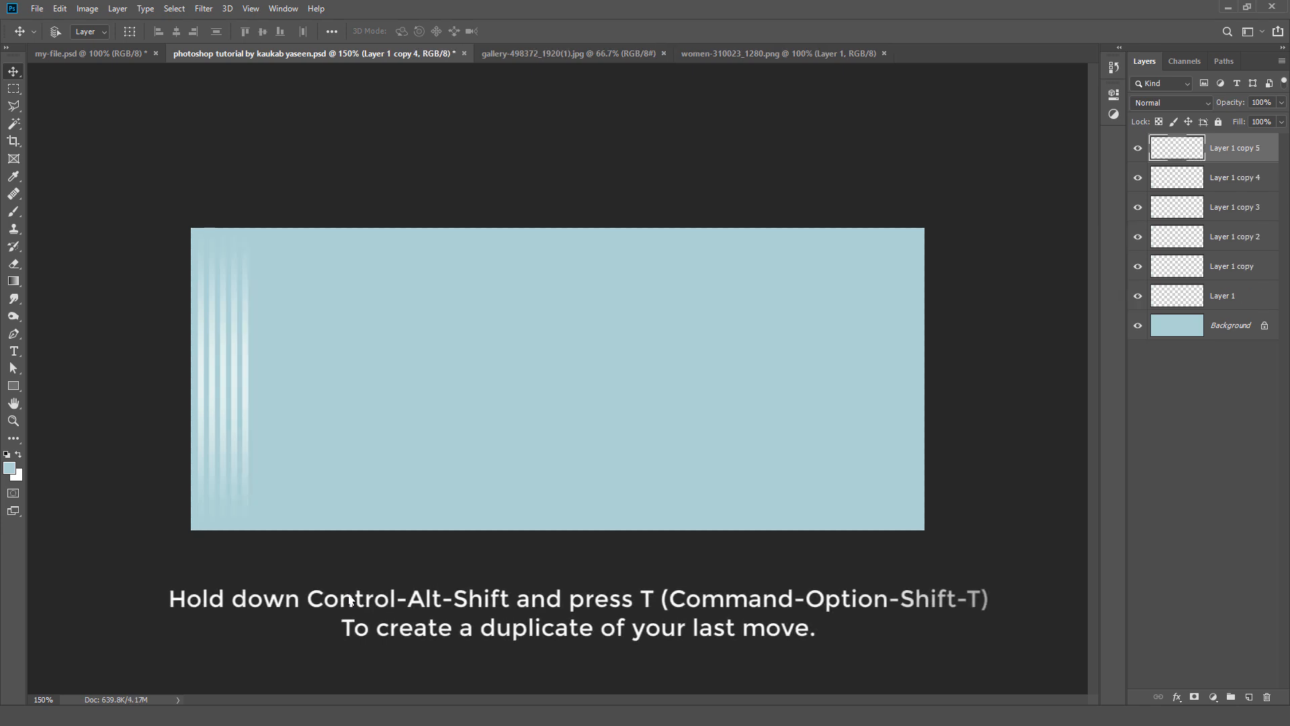
key(ctrl+alt+shift+t)
key(ctrl+alt+shift+t)
key(ctrl+alt+shift+t)
key(ctrl+alt+shift+t)
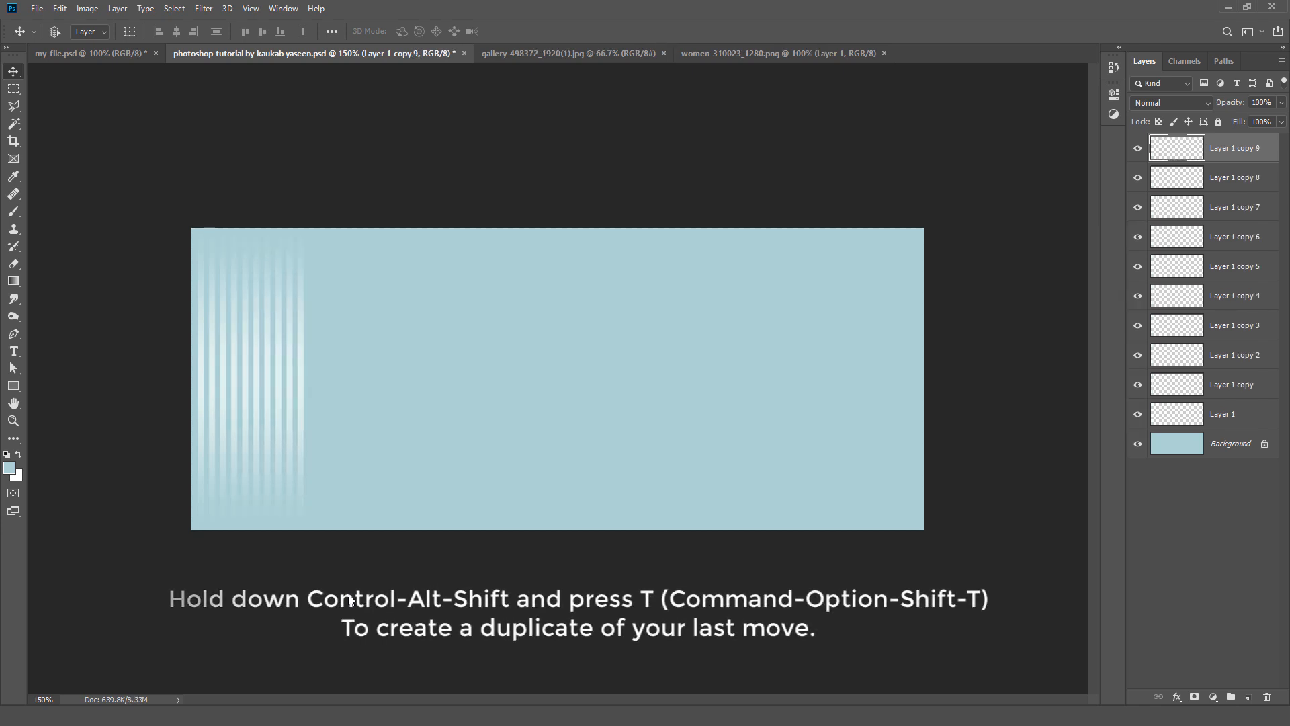
key(ctrl+alt+shift+t)
key(ctrl+alt+shift+t)
key(ctrl+alt+shift+t)
key(ctrl+alt+shift+t)
key(ctrl+alt+shift+t)
key(ctrl+alt+shift+t)
key(ctrl+alt+shift+t)
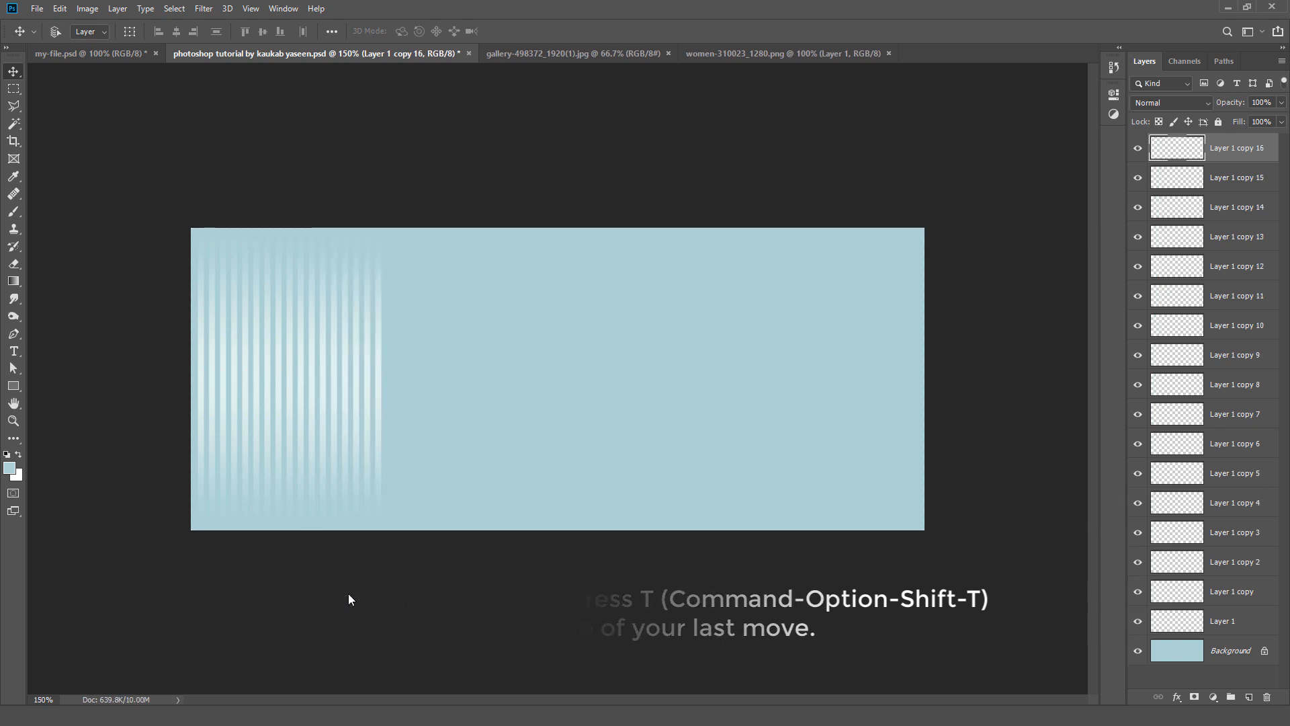
key(ctrl+alt+shift+t)
key(ctrl+alt+shift+t)
key(ctrl+alt+shift+t)
key(ctrl+alt+shift+t)
key(ctrl+alt+shift+t)
key(ctrl+alt+shift+t)
key(ctrl+alt+shift+t)
key(ctrl+alt+shift+t)
key(ctrl+alt+shift+t)
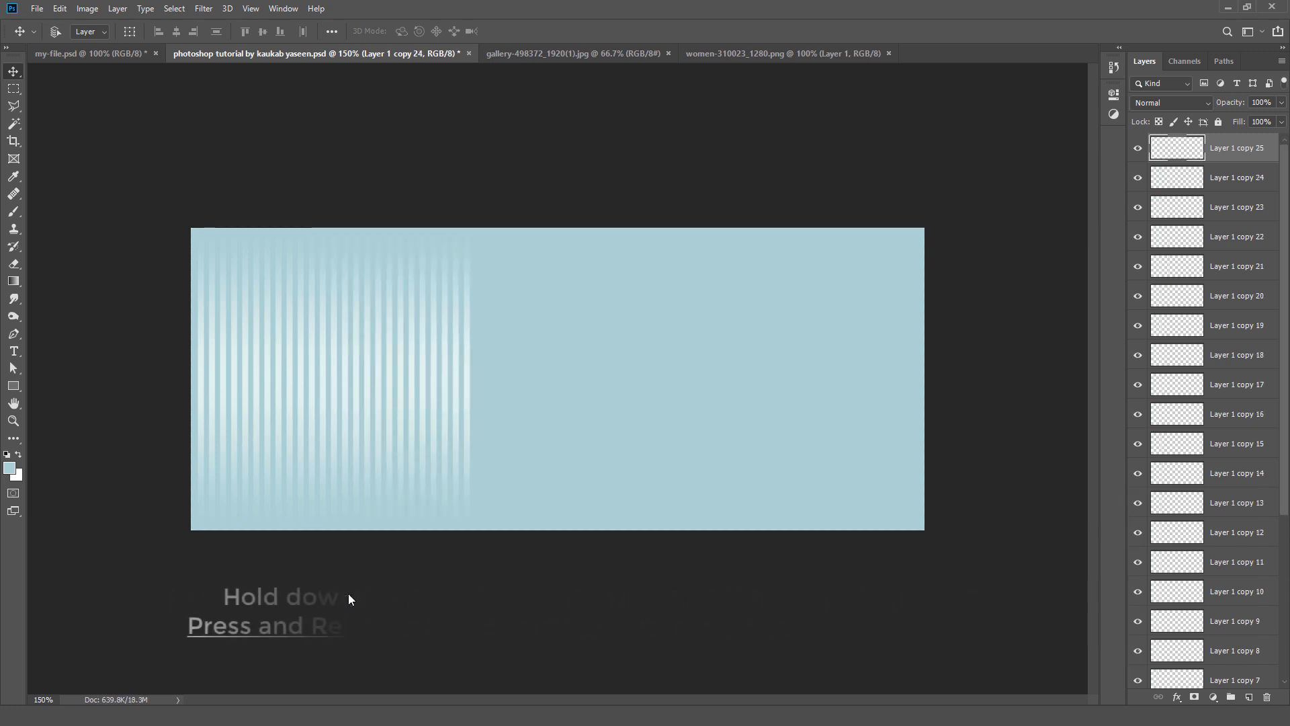
key(ctrl+alt+shift+t)
key(ctrl+alt+shift+t)
key(ctrl+alt+shift+t)
key(ctrl+alt+shift+t)
key(ctrl+alt+shift+t)
key(ctrl+alt+shift+t)
key(ctrl+alt+shift+t)
key(ctrl+alt+shift+t)
key(ctrl+alt+shift+t)
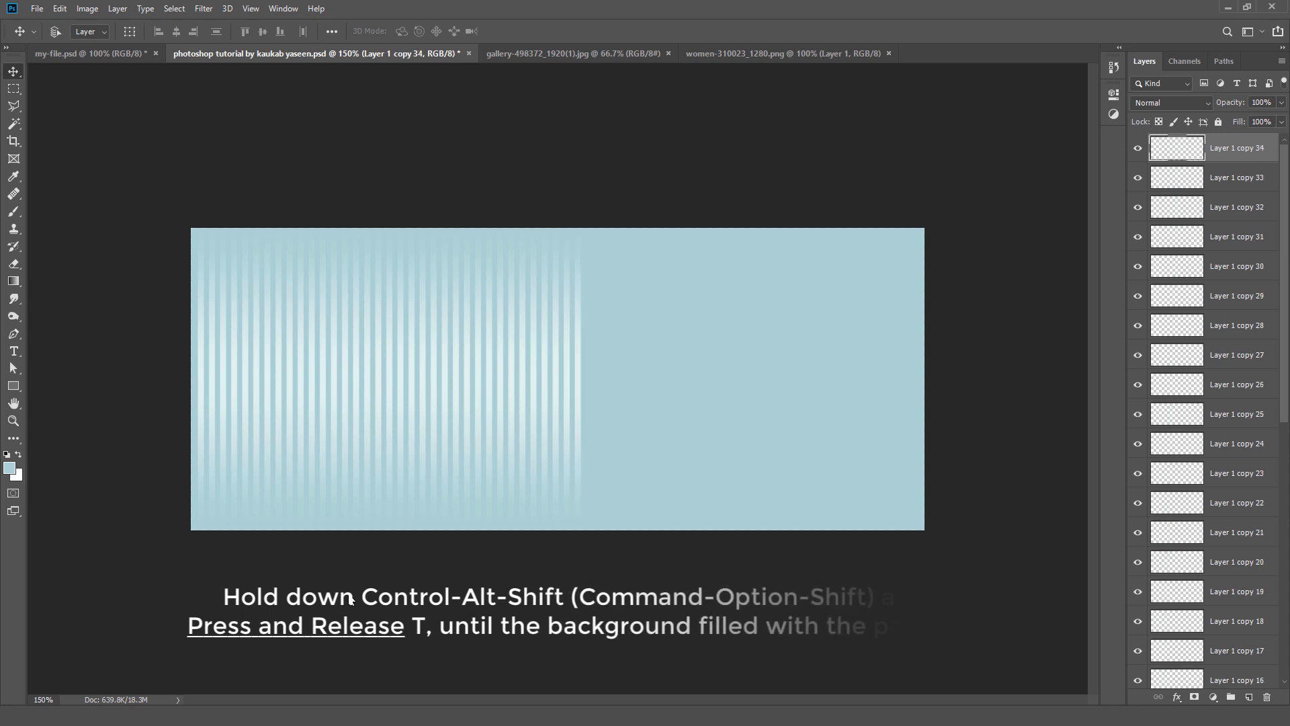
key(ctrl+alt+shift+t)
key(ctrl+alt+shift+t)
key(ctrl+alt+shift+t)
key(ctrl+alt+shift+t)
key(ctrl+alt+shift+t)
key(ctrl+alt+shift+t)
key(ctrl+alt+shift+t)
key(ctrl+alt+shift+t)
key(ctrl+alt+shift+t)
key(ctrl+alt+shift+t)
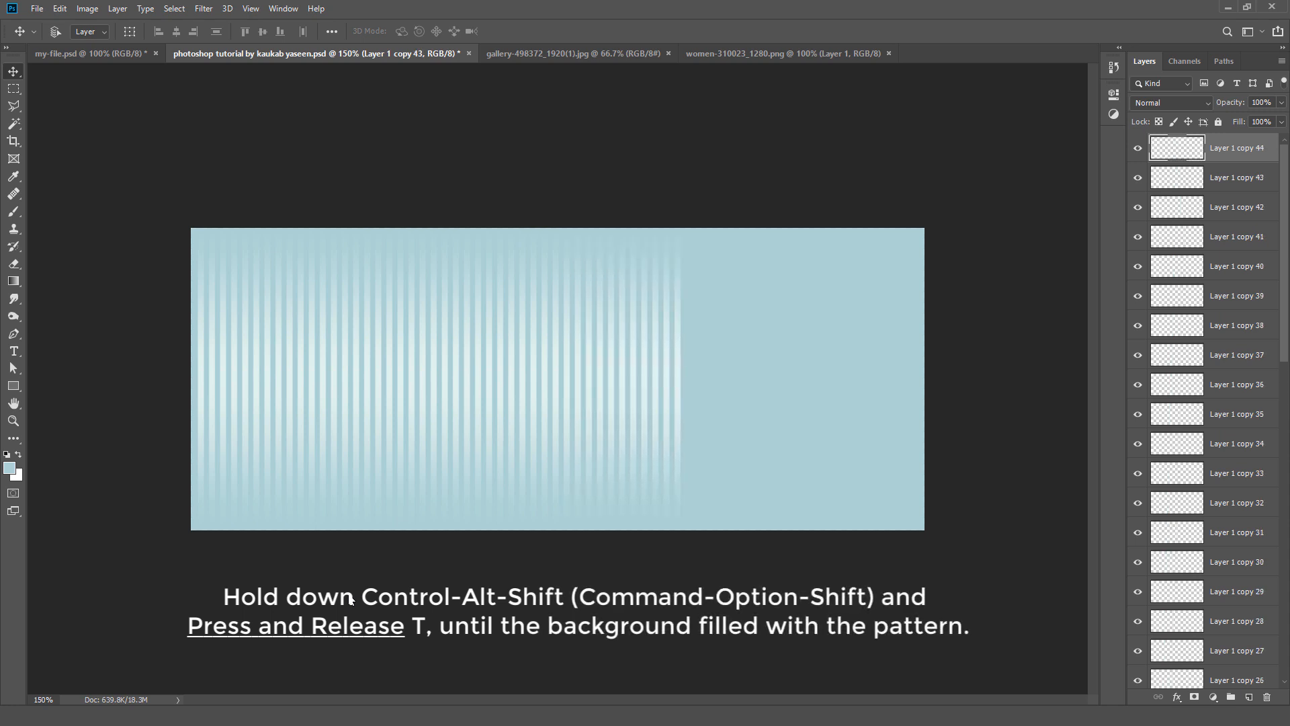
key(ctrl+alt+shift+t)
key(ctrl+alt+shift+t)
key(ctrl+alt+shift+t)
key(ctrl+alt+shift+t)
key(ctrl+alt+shift+t)
key(ctrl+alt+shift+t)
key(ctrl+alt+shift+t)
key(ctrl+alt+shift+t)
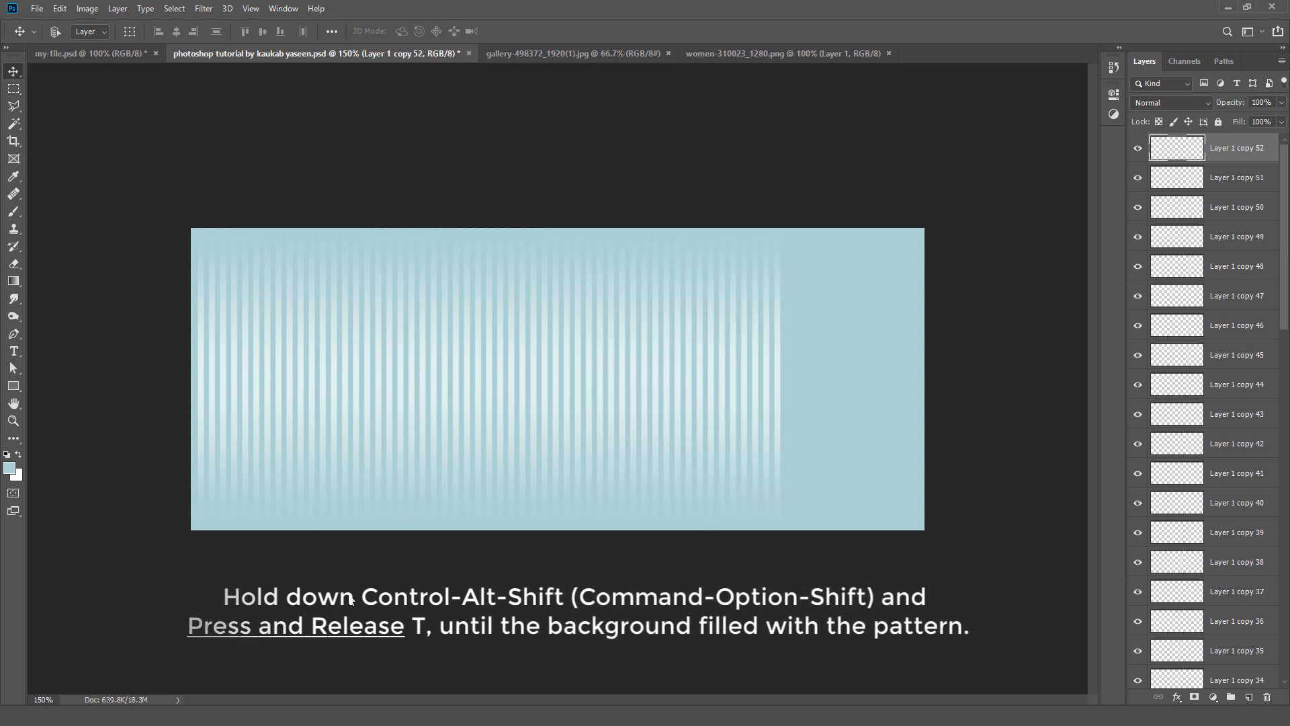
key(ctrl+alt+shift+t)
key(ctrl+alt+shift+t)
key(ctrl+alt+shift+t)
key(ctrl+alt+shift+t)
key(ctrl+alt+shift+t)
key(ctrl+alt+shift+t)
key(ctrl+alt+shift+t)
key(ctrl+alt+shift+t)
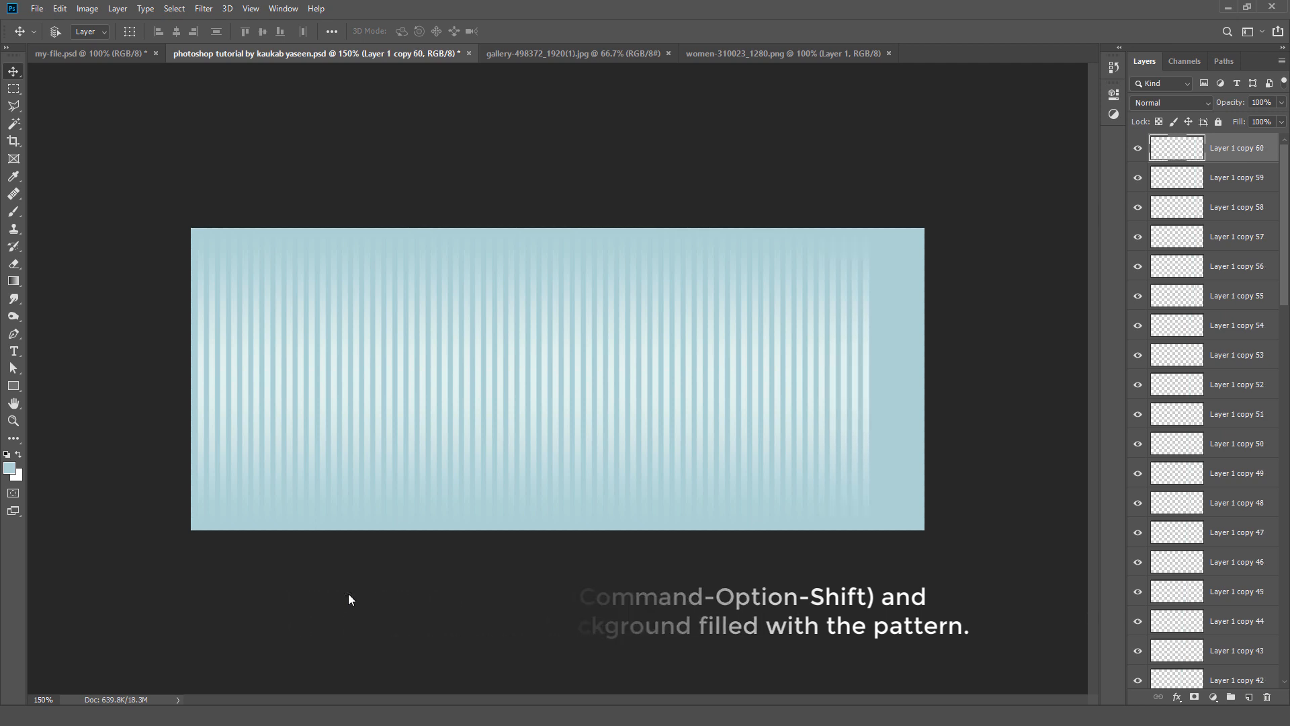
key(ctrl+alt+shift+t)
key(ctrl+alt+shift+t)
key(ctrl+alt+shift+t)
key(ctrl+alt+shift+t)
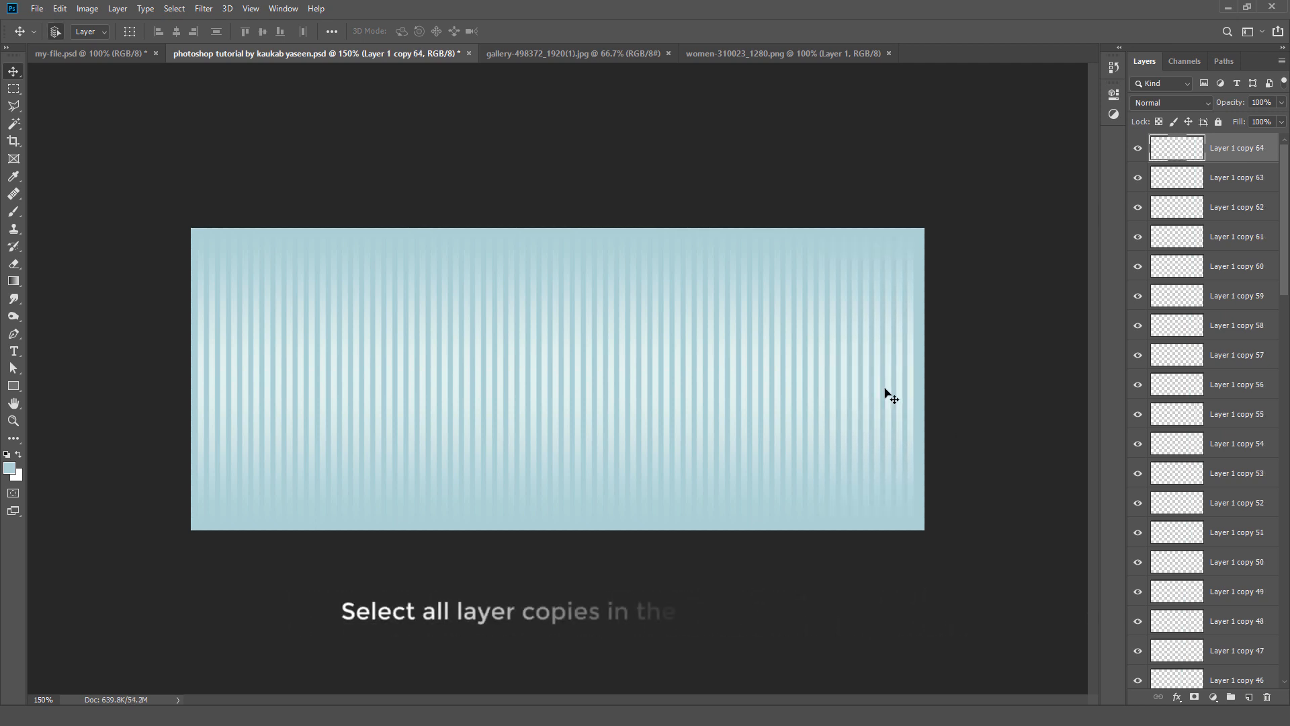
Step: Select all stripe layers from Layer 1 copy 64 down to Layer 1 and merge them into one layer
scroll(1210, 410, down, 10)
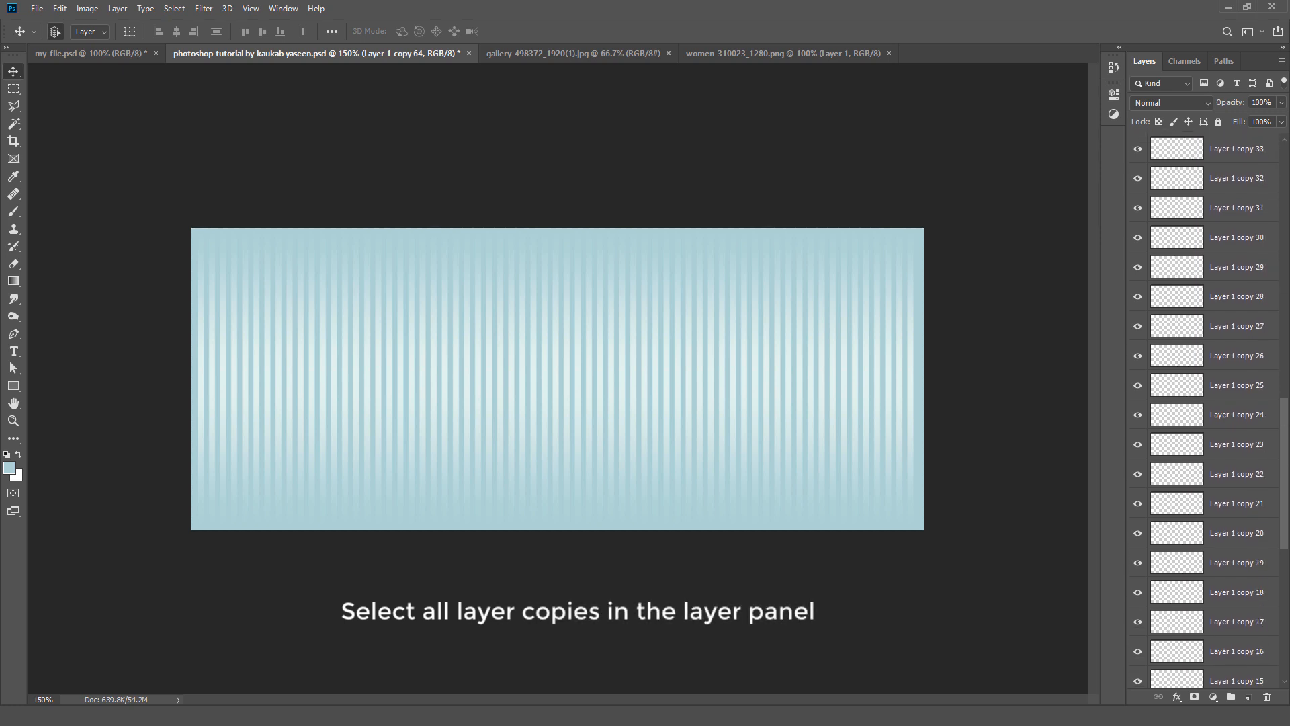
scroll(1209, 409, down, 5)
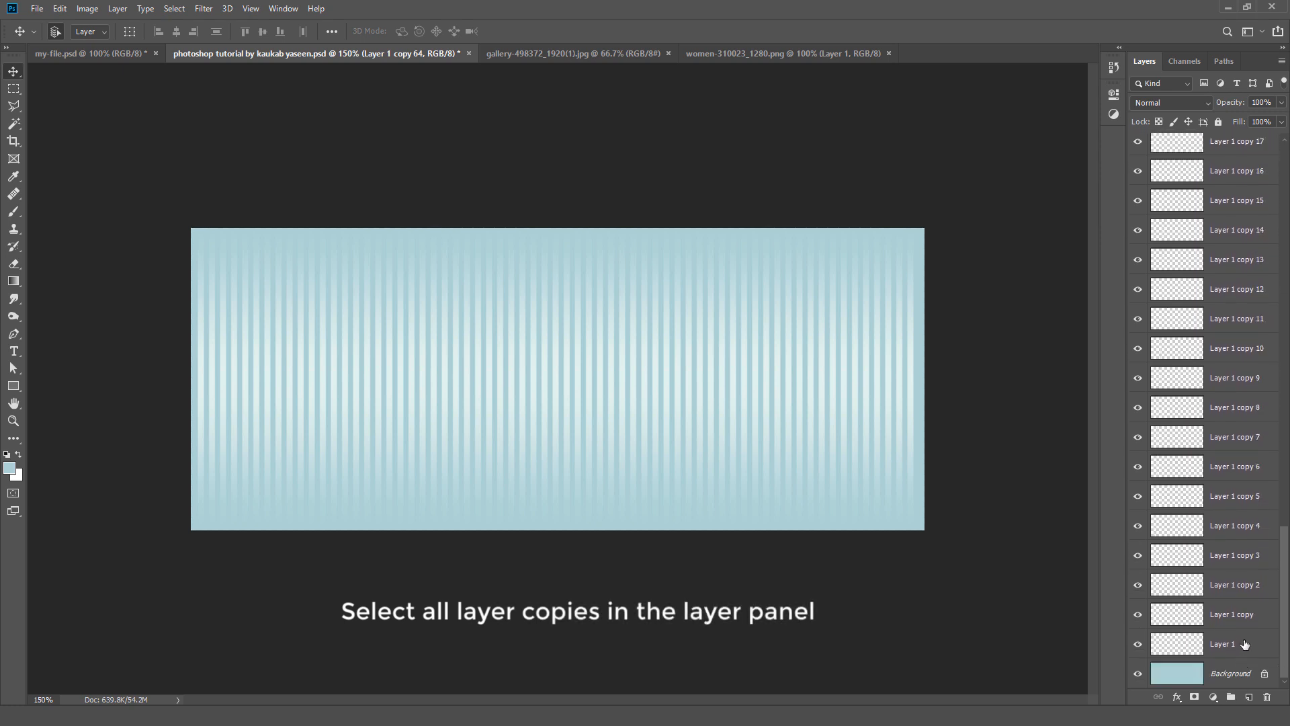
shift+click(1245, 644)
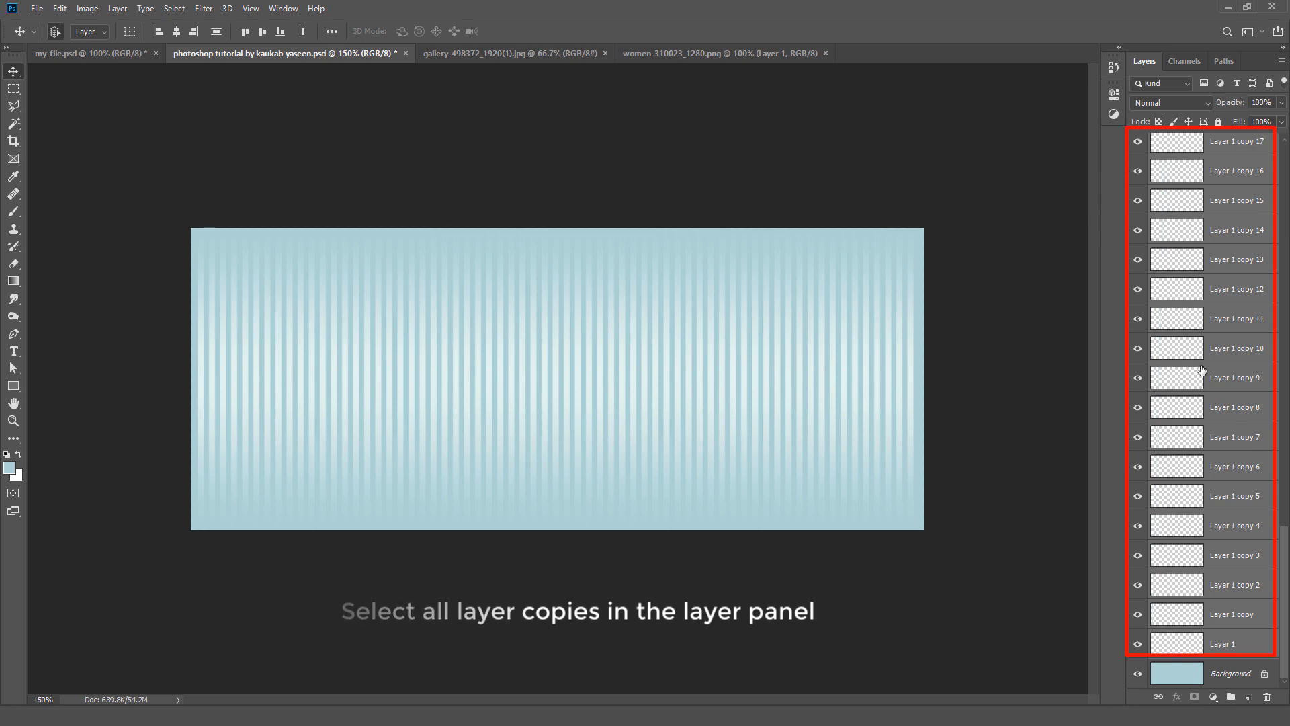
click(119, 8)
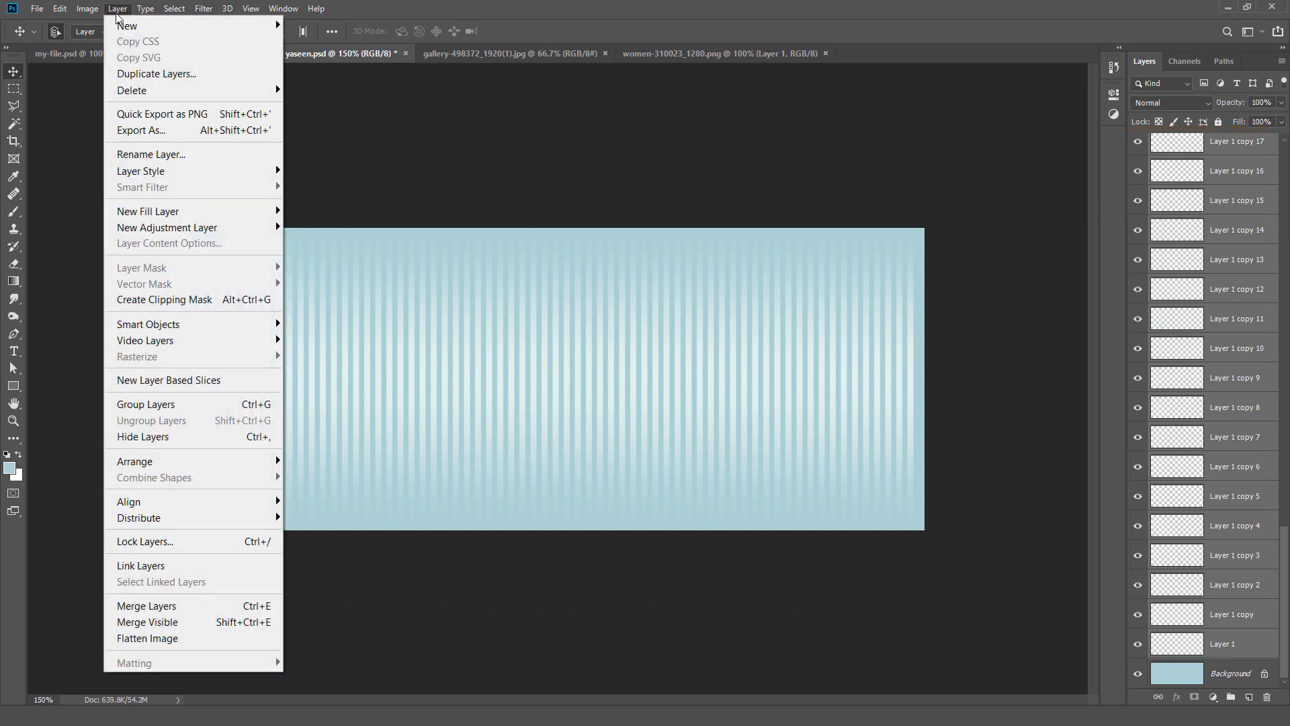
click(210, 608)
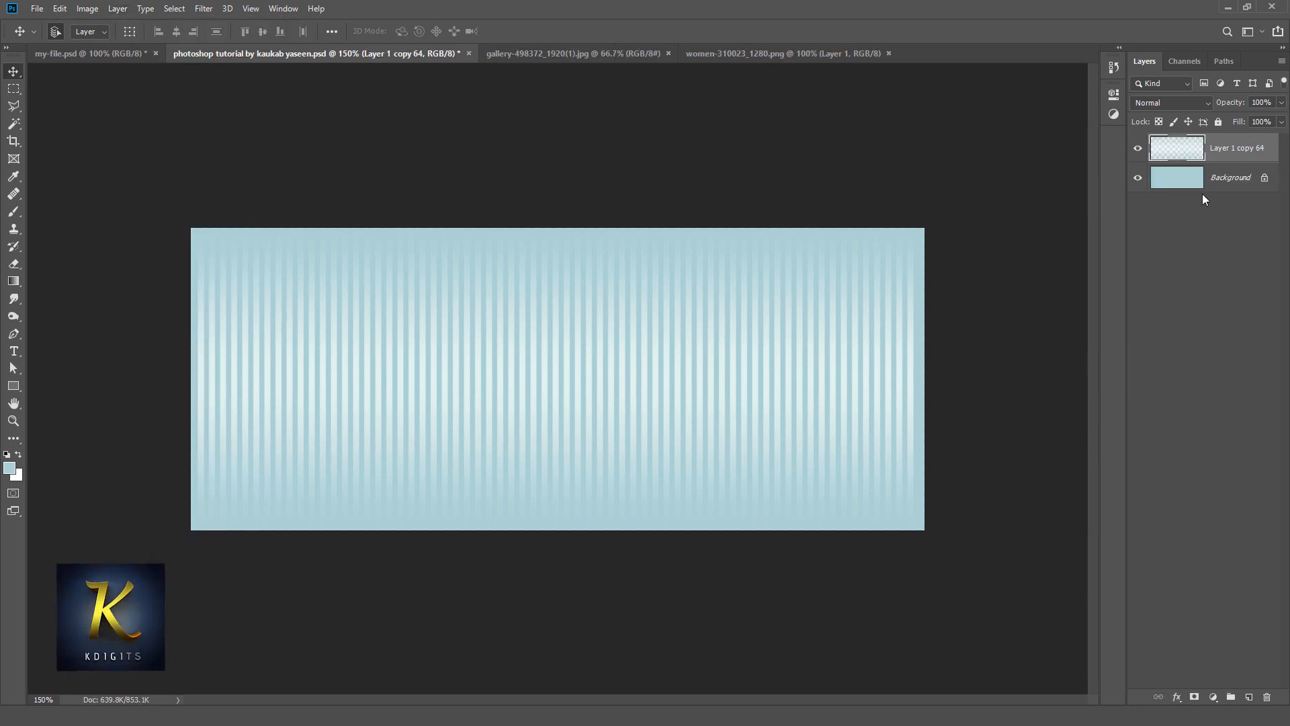
Step: Rename the merged stripe layer as Pattern and align its horizontal center with the Background layer
double_click(1246, 149)
text(Pattern)
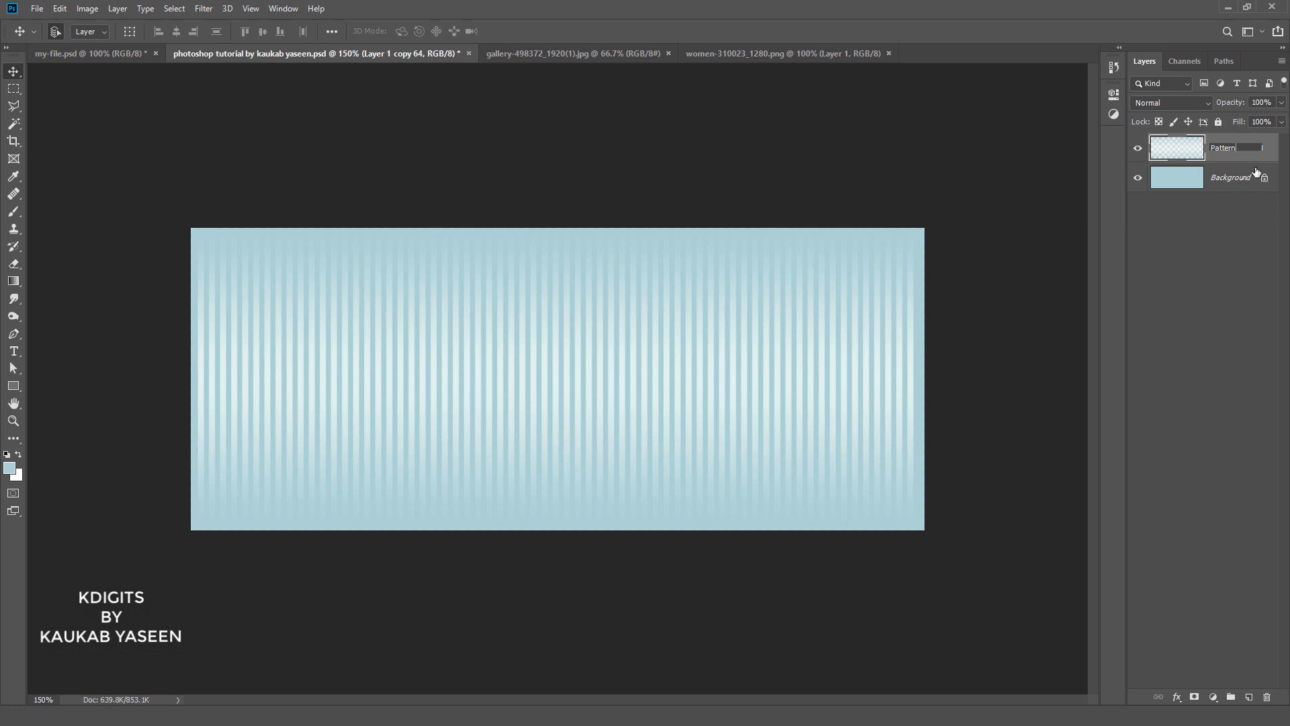
key(Return)
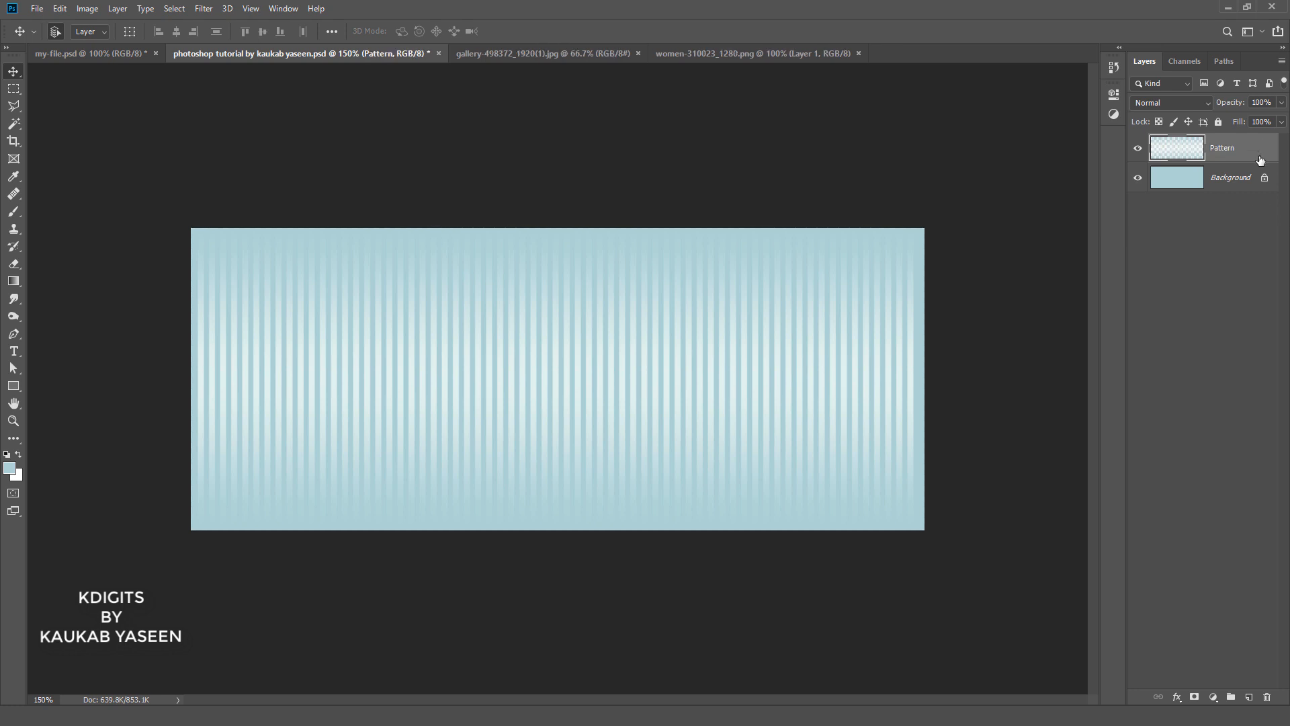
shift+click(1225, 189)
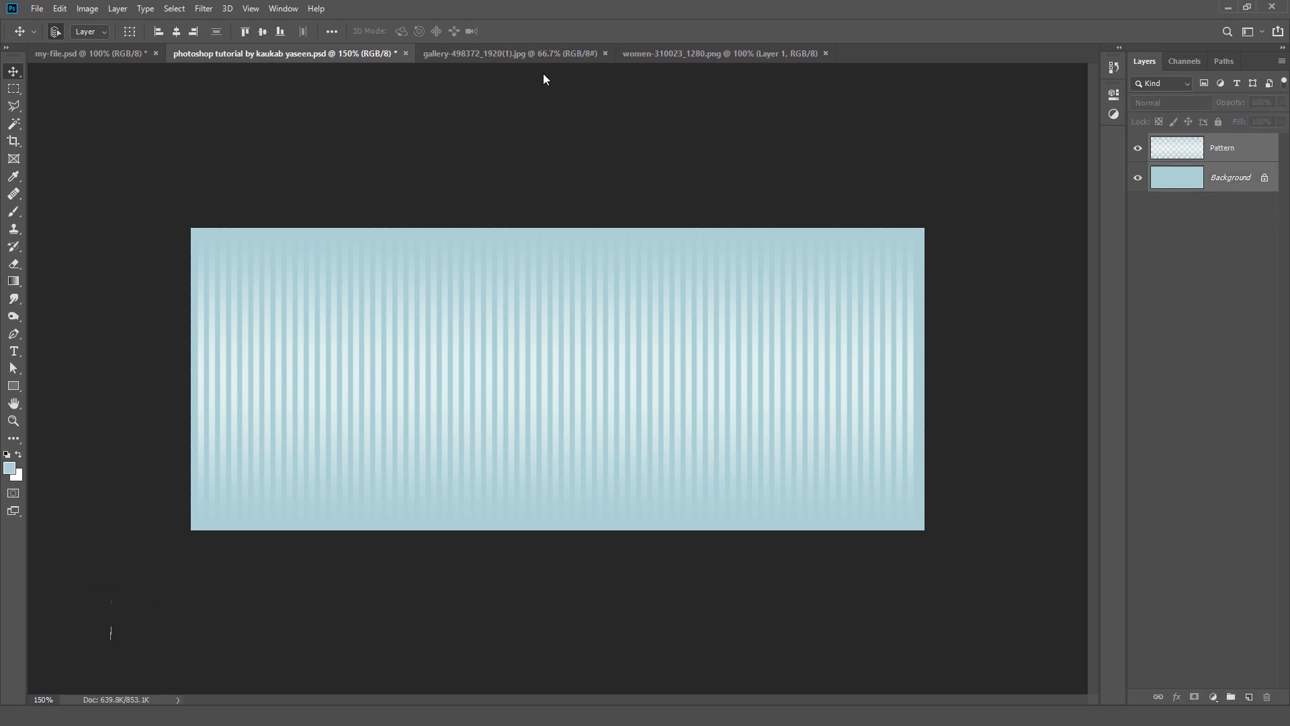
click(174, 33)
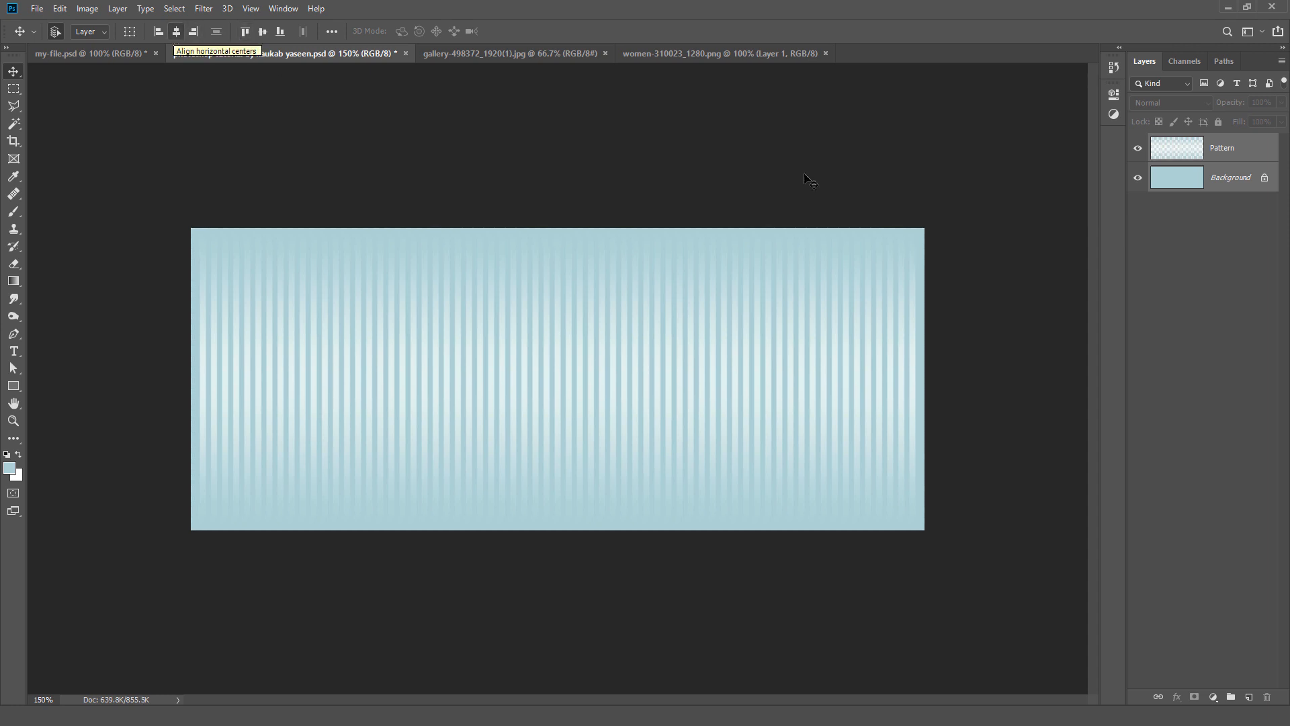
Step: Add a white layer mask that reveals all of the Pattern layer
click(1263, 153)
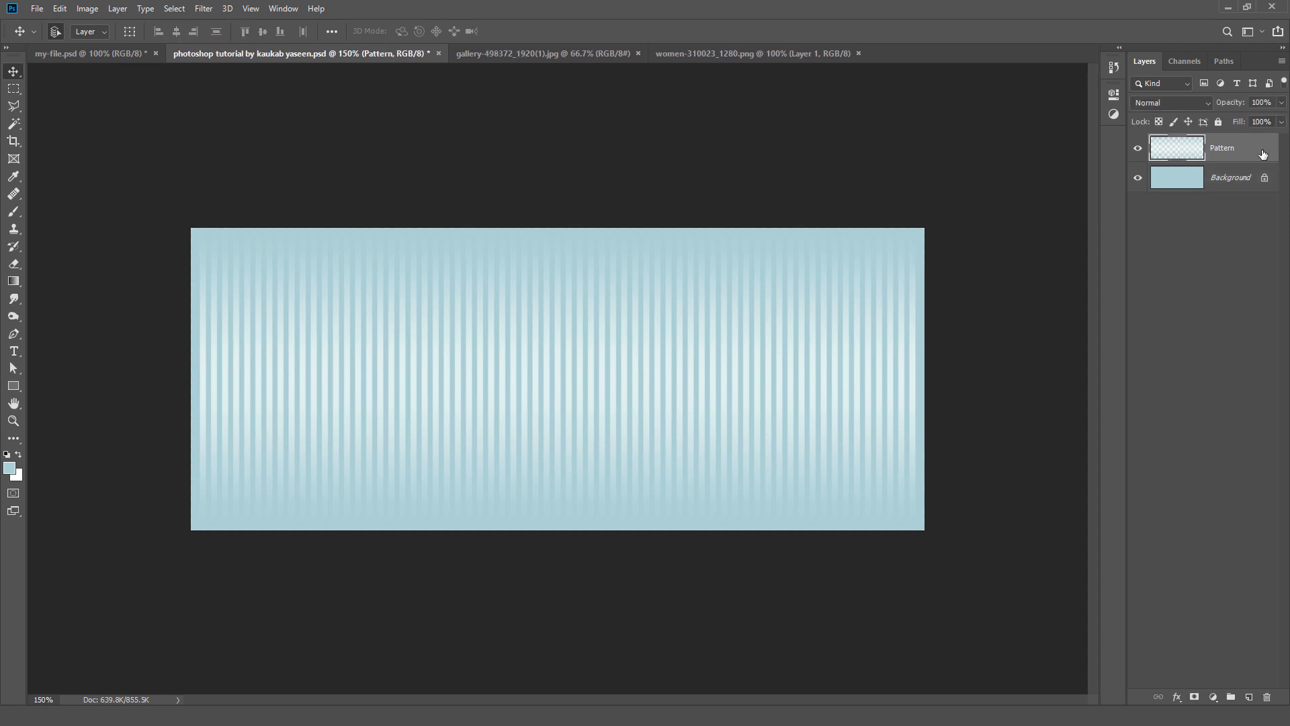
click(117, 9)
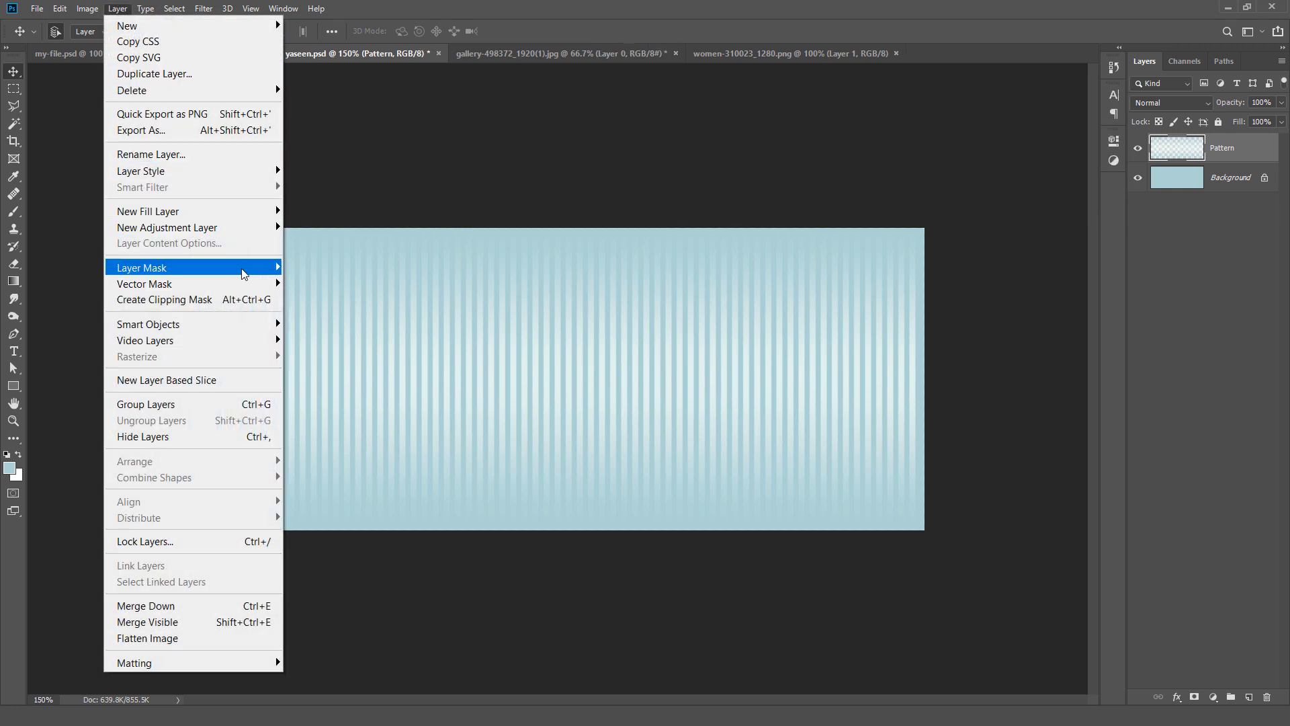
mouse_move(243, 272)
click(334, 264)
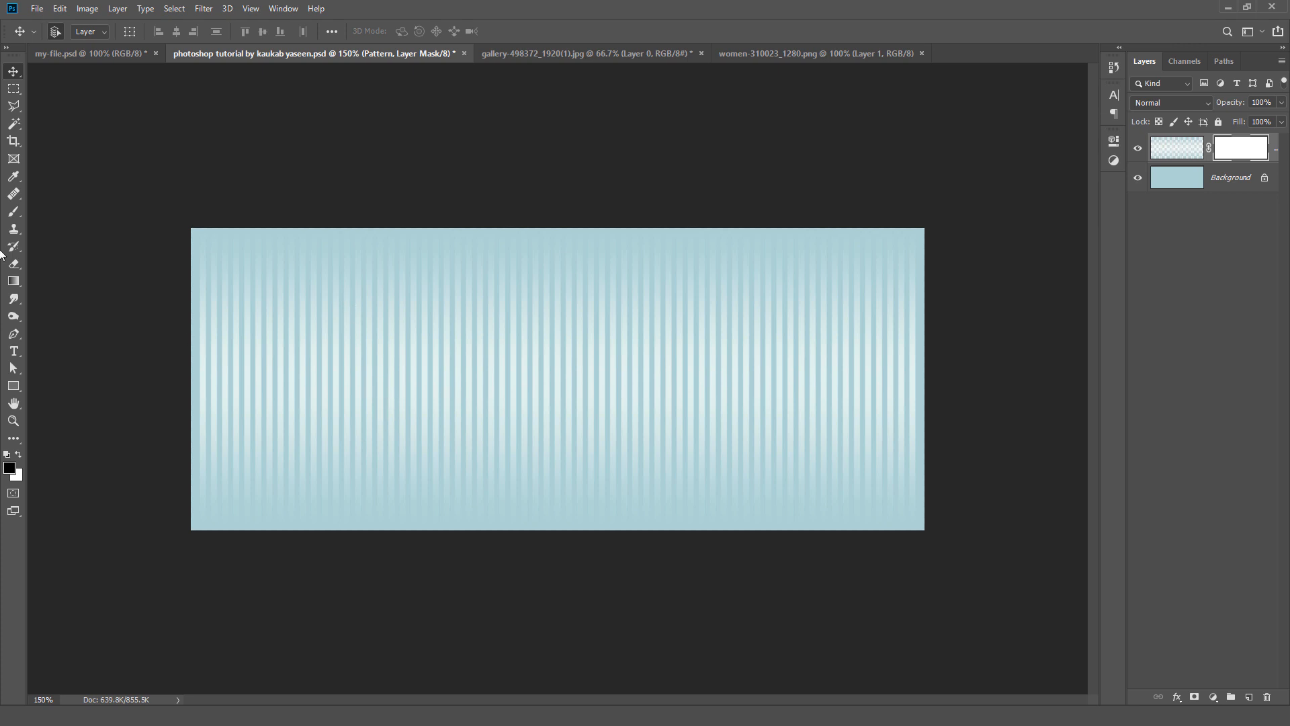
Step: Fill the Pattern layer's mask with a linear Black, White gradient running from the canvas's left edge to about its middle
click(13, 282)
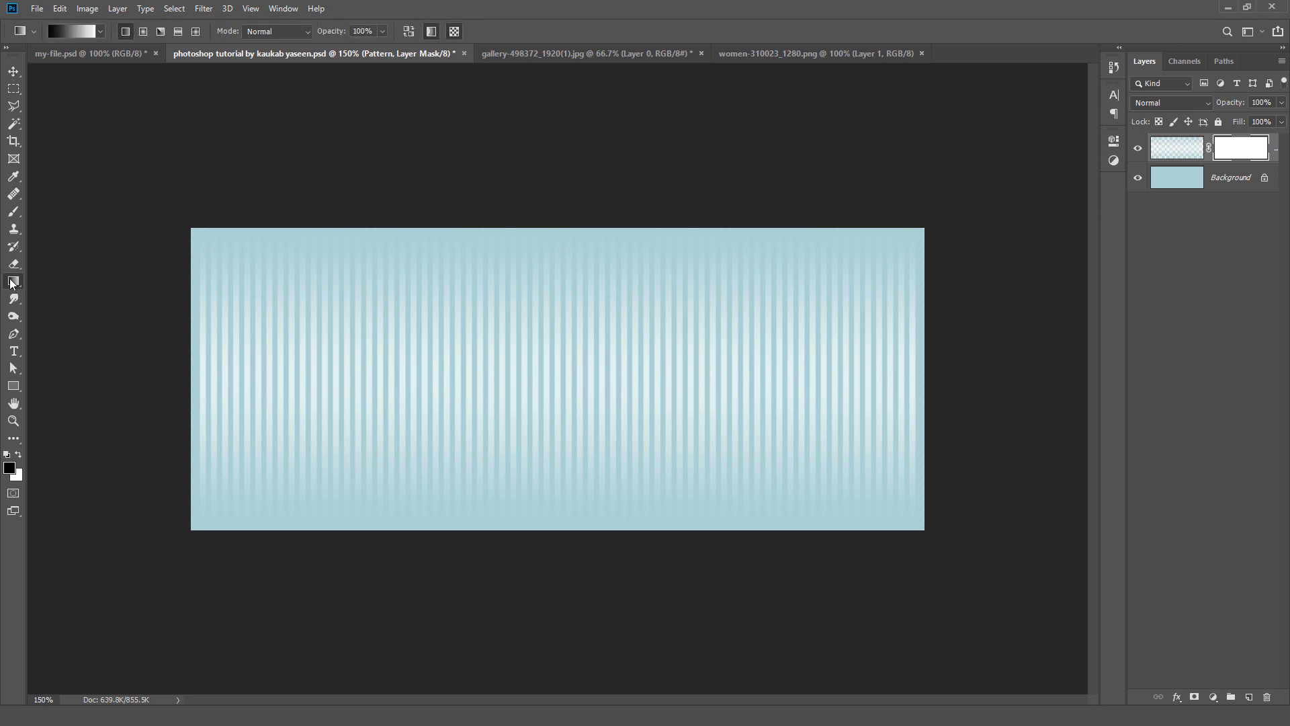
click(75, 31)
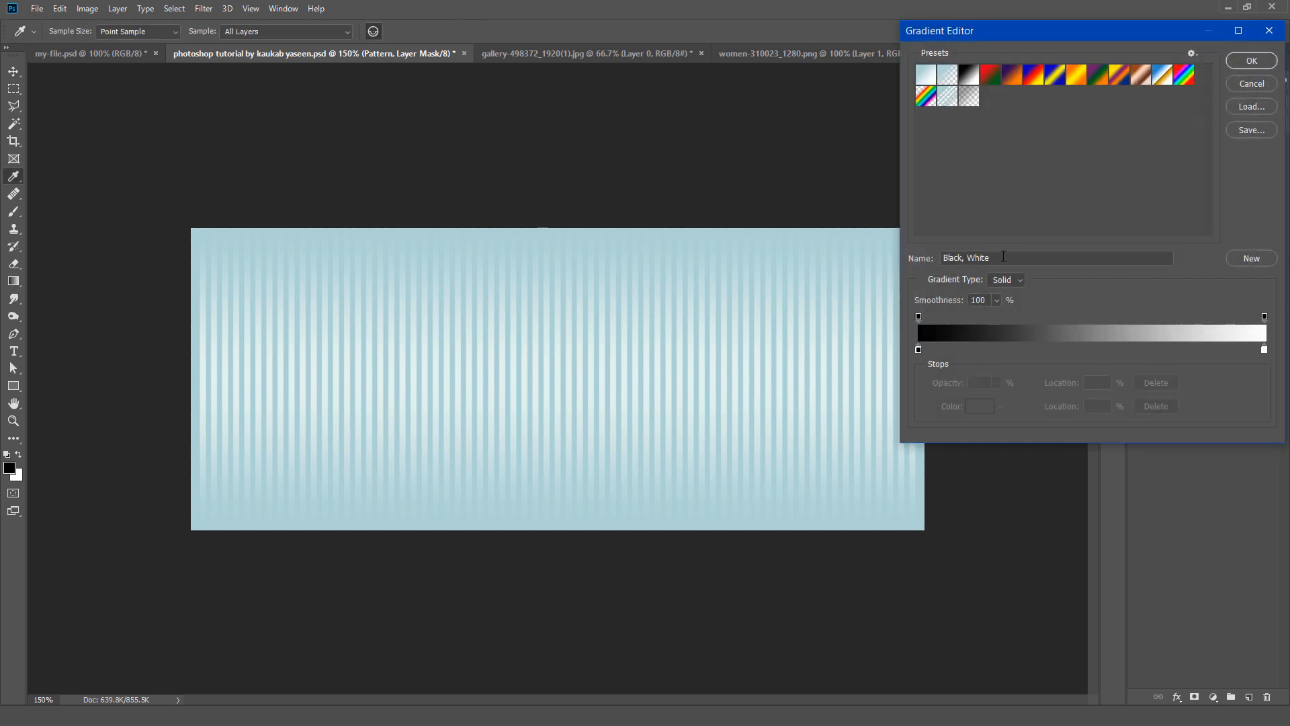
click(1236, 61)
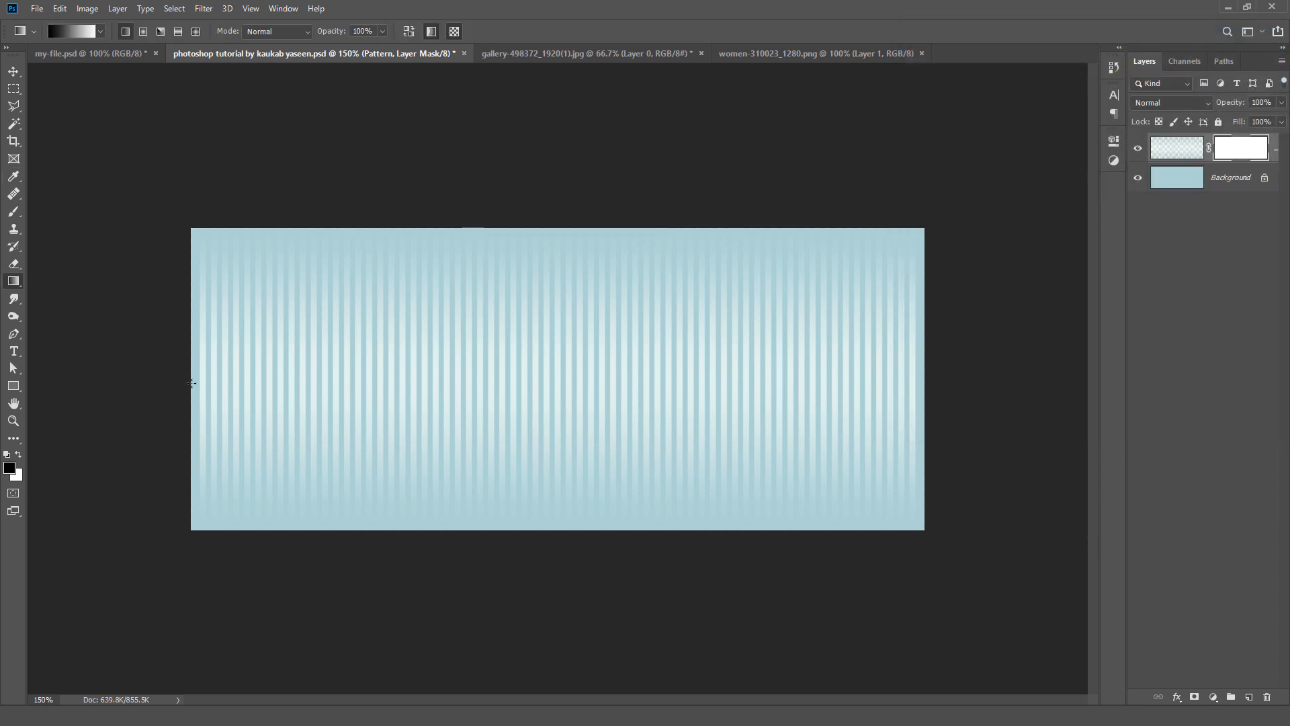
drag(191, 388, 582, 369)
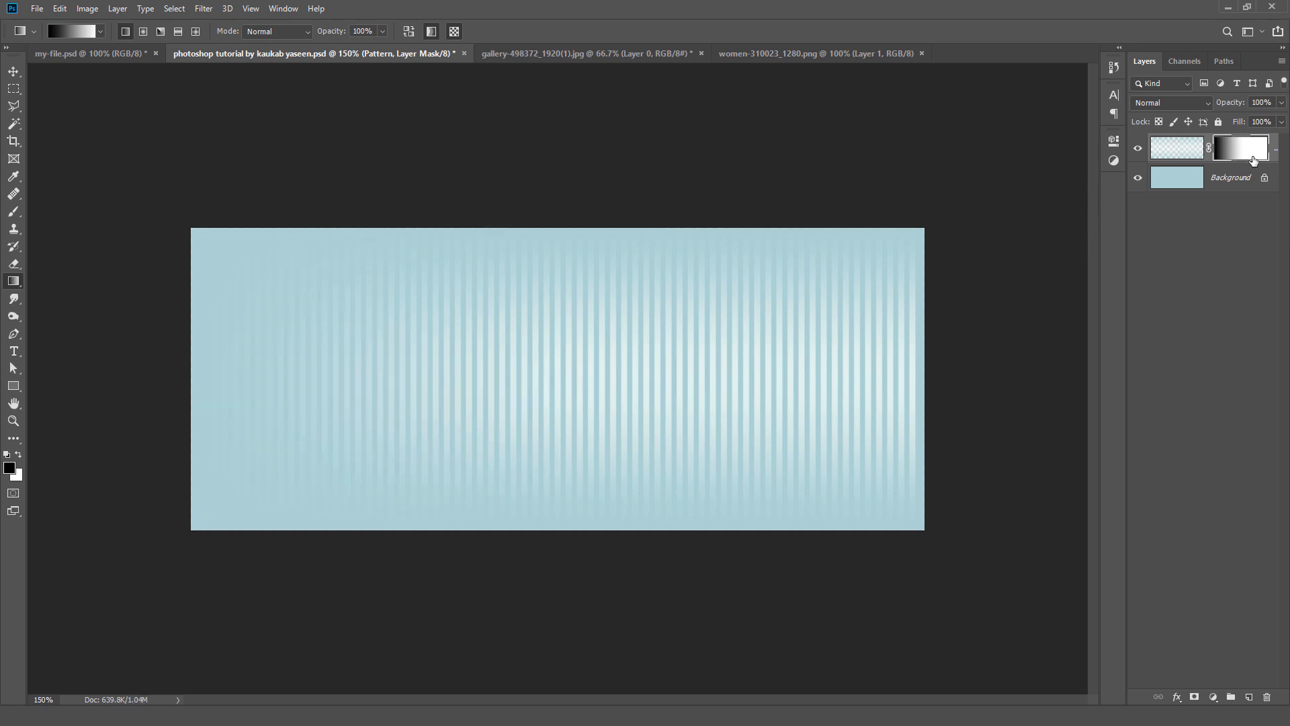
Step: Add a Levels adjustment layer above Pattern with the RGB shadow input at 183 and the midtone at 0.18
click(117, 8)
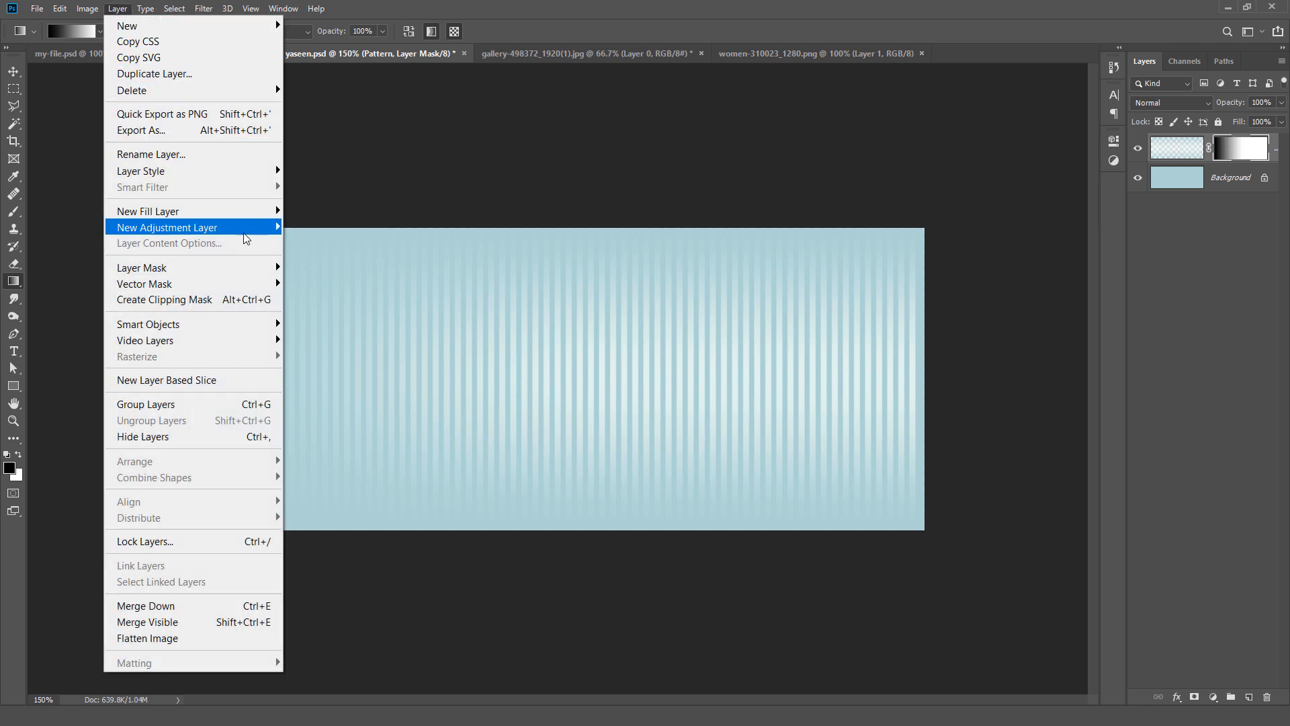
mouse_move(262, 228)
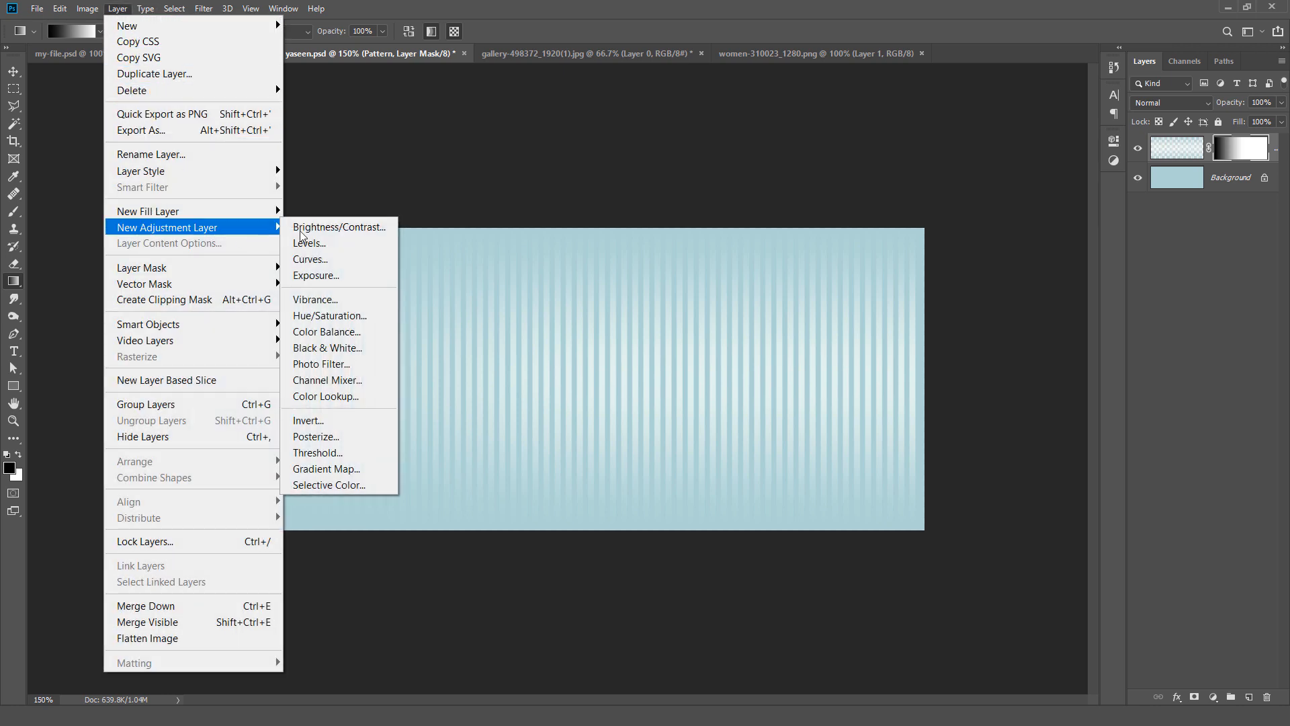
click(340, 242)
click(764, 213)
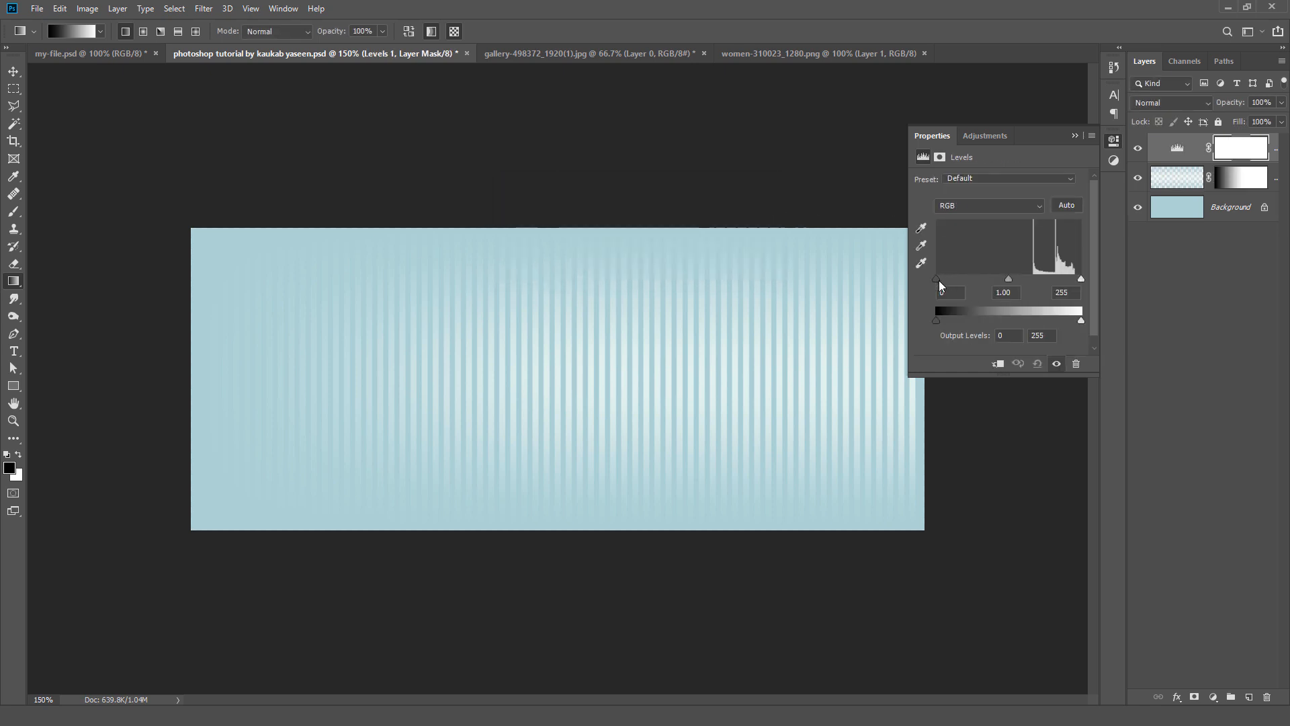
drag(938, 279, 1043, 283)
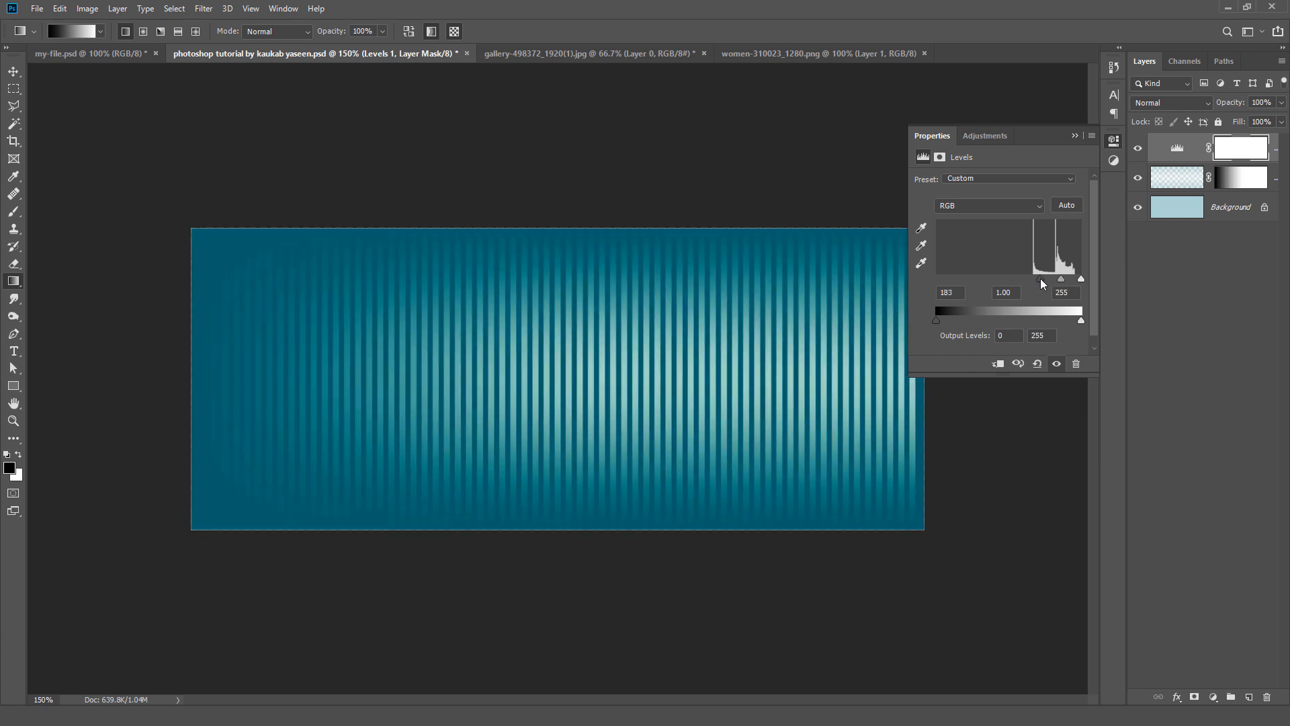
drag(1060, 278, 1075, 278)
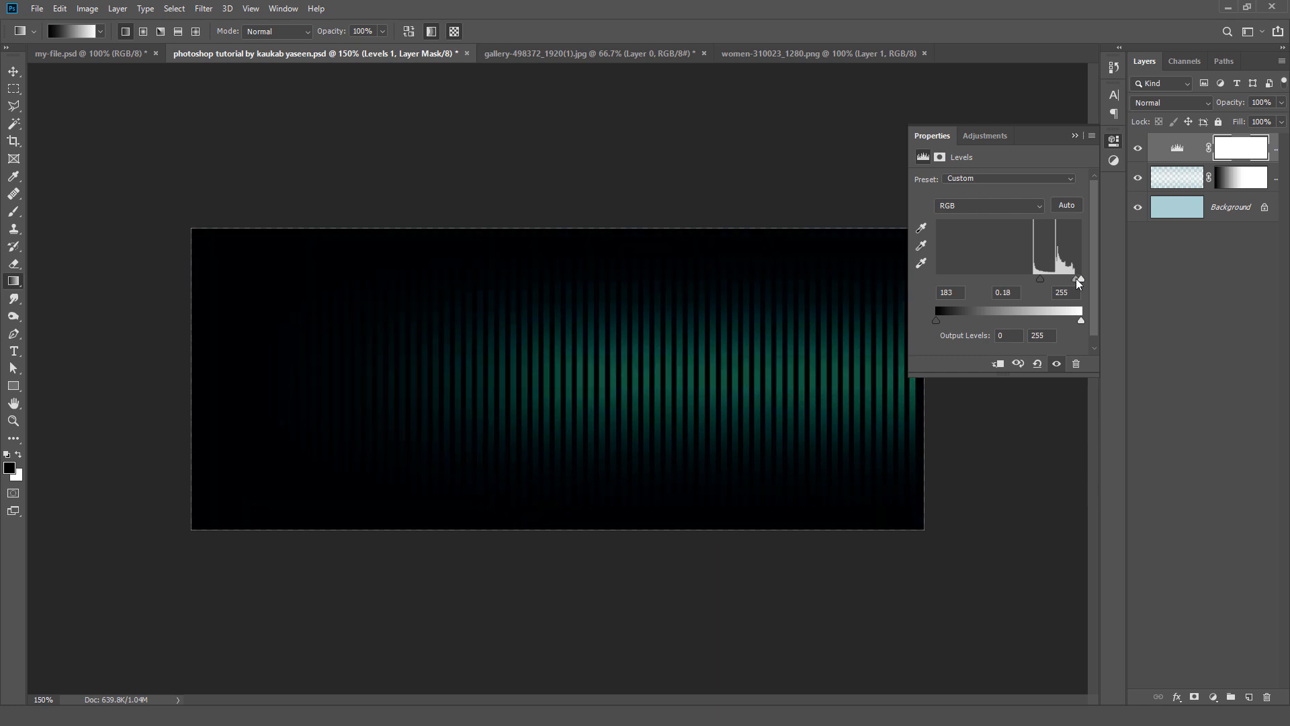
click(1073, 136)
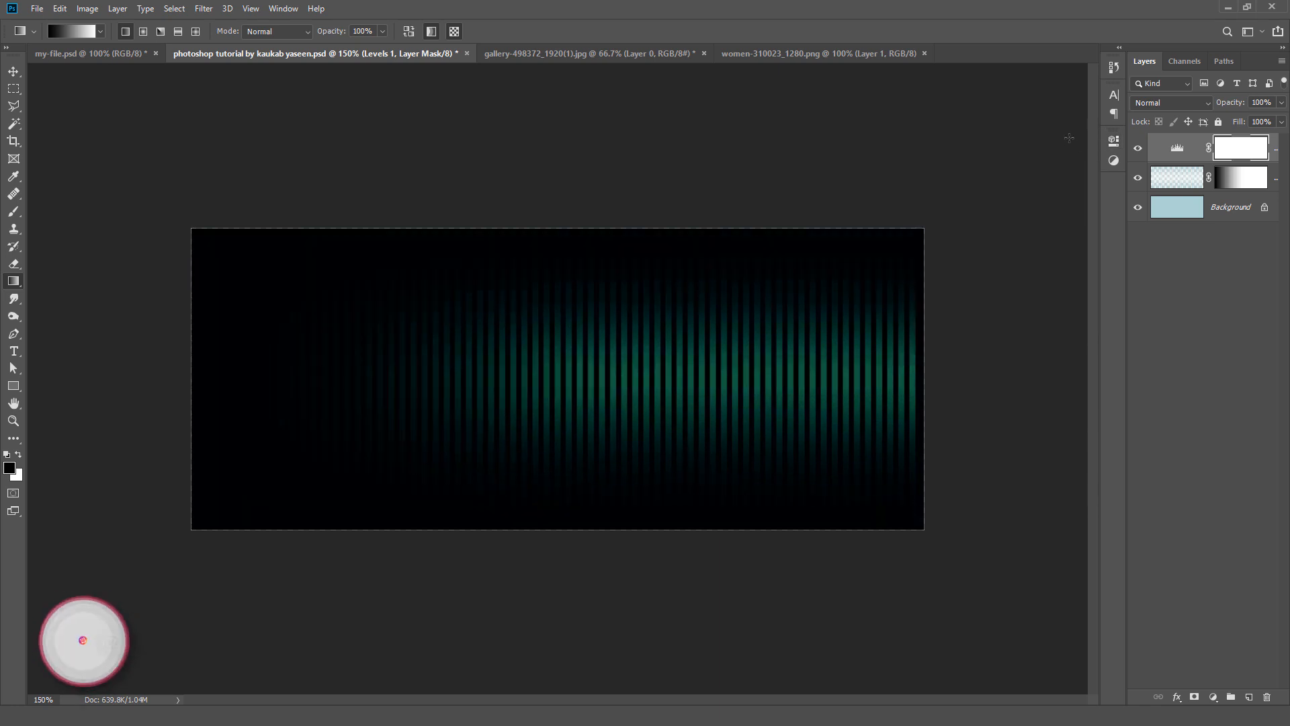
Step: Add a Gradient Map adjustment layer above the Levels 1 layer
click(127, 9)
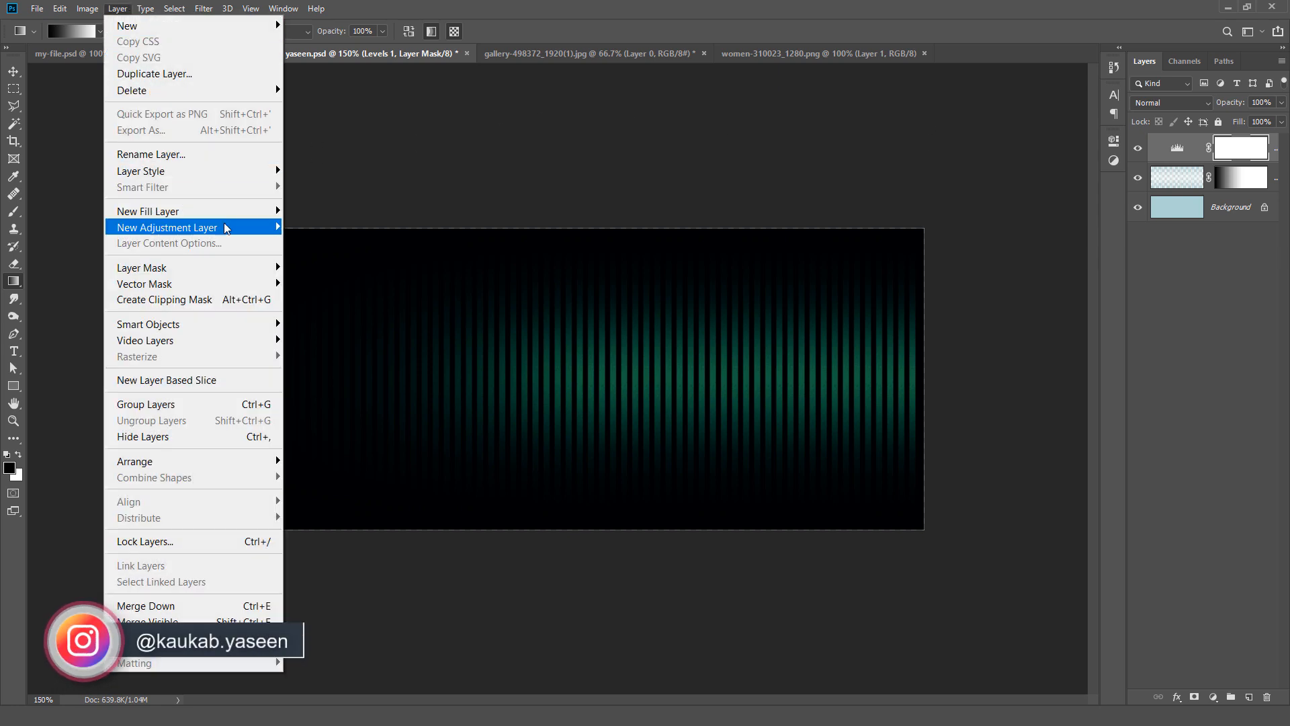
mouse_move(225, 227)
click(376, 468)
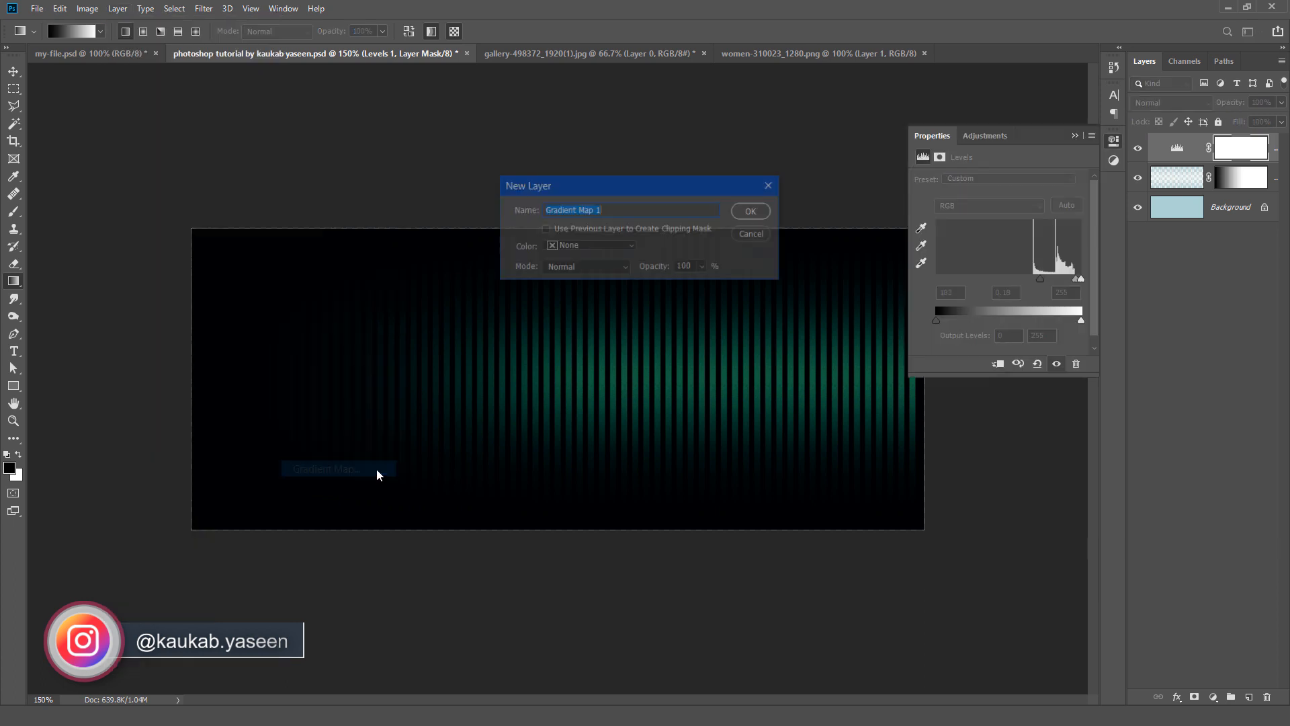
click(750, 211)
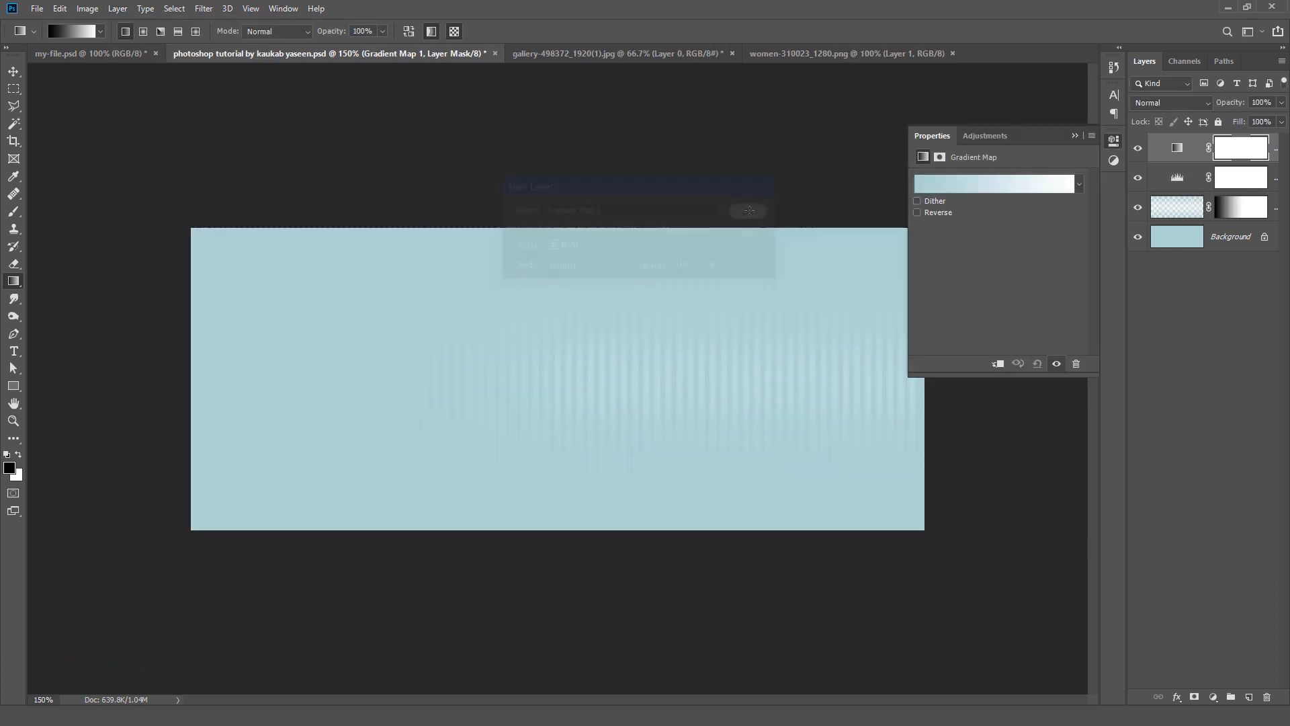
Step: Put the gradient map's white stop at 50% with pale blue stops at both ends, and blend the layer with Vivid Light
click(1053, 188)
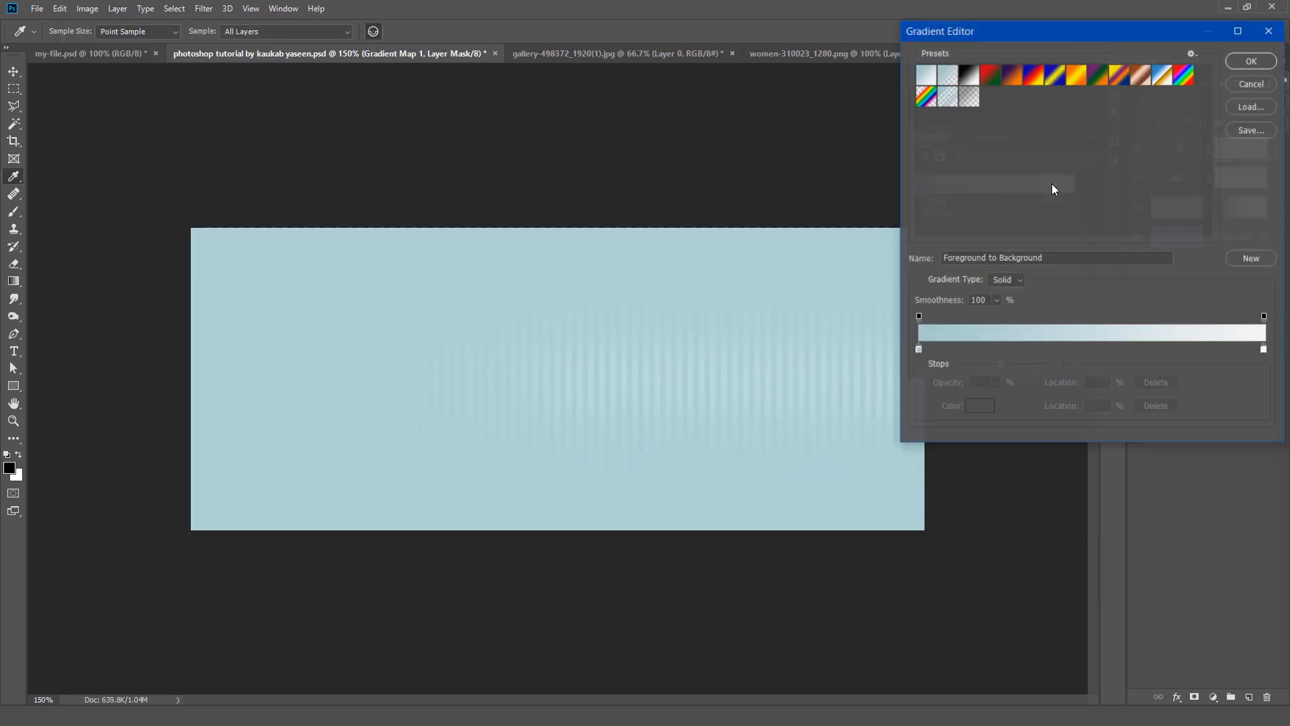
drag(1265, 350, 1091, 349)
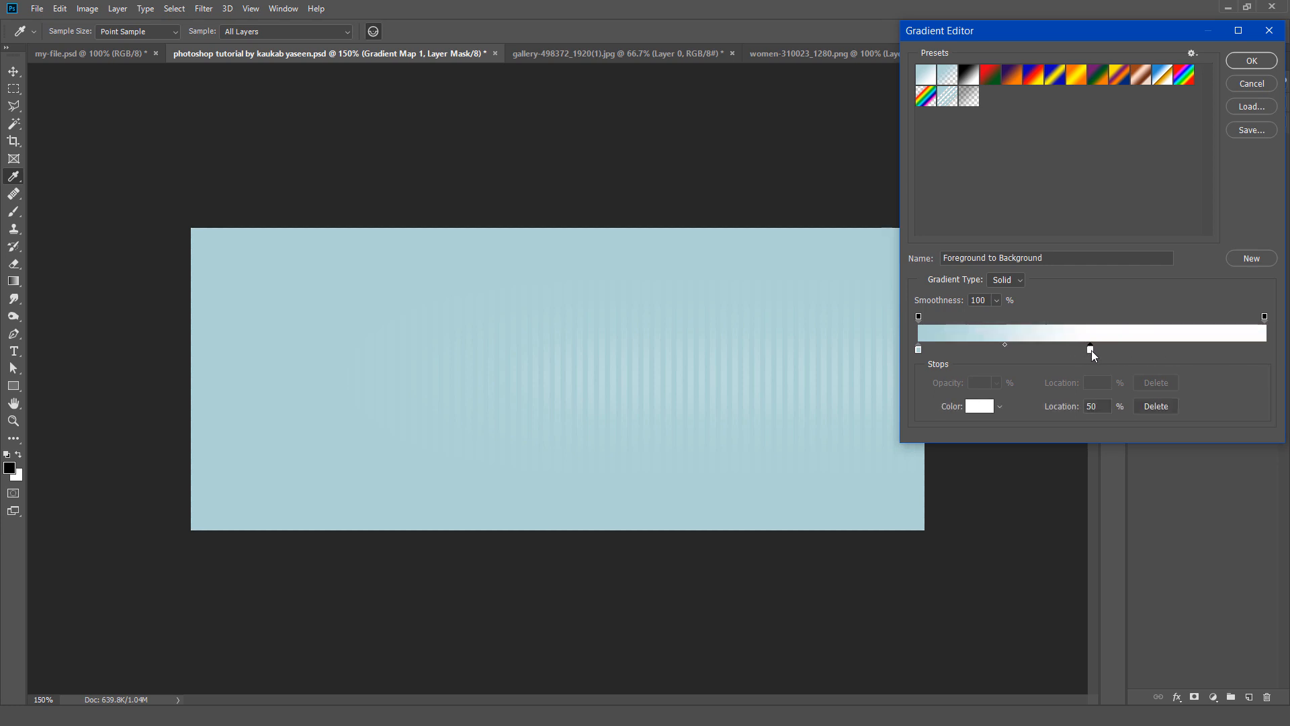
click(919, 349)
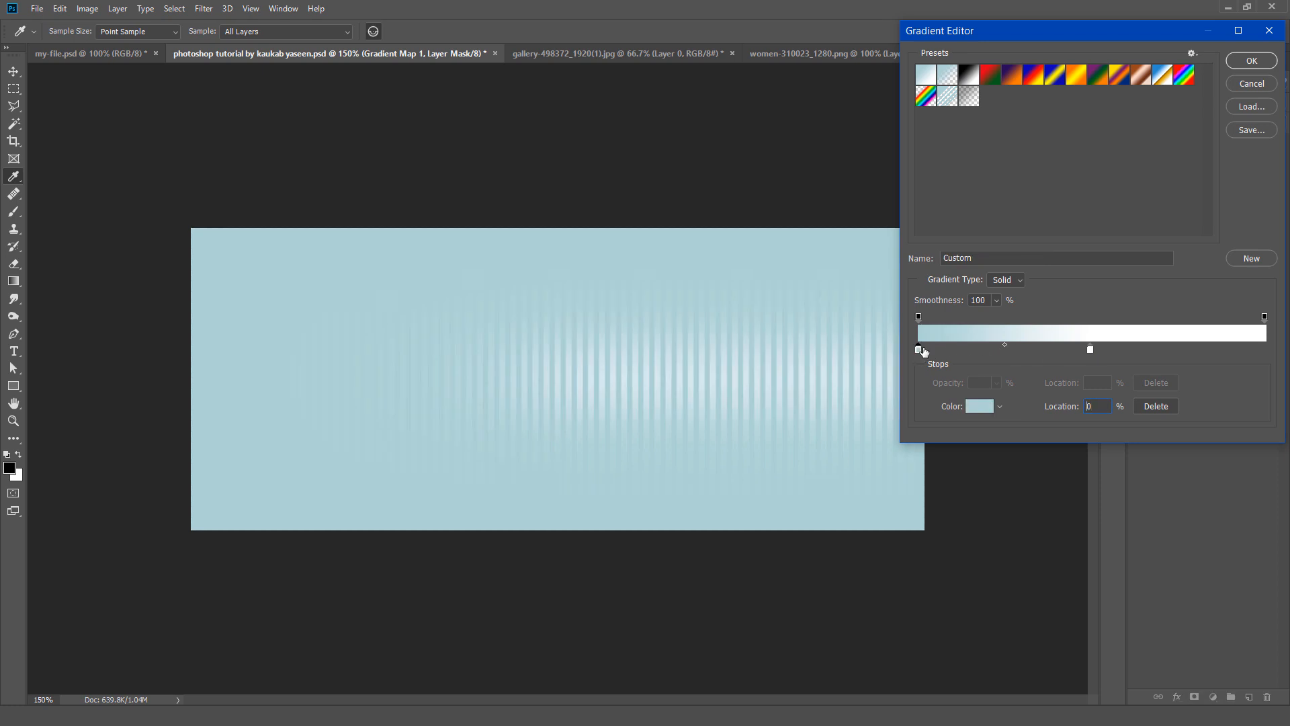
drag(919, 350, 1283, 349)
click(1254, 63)
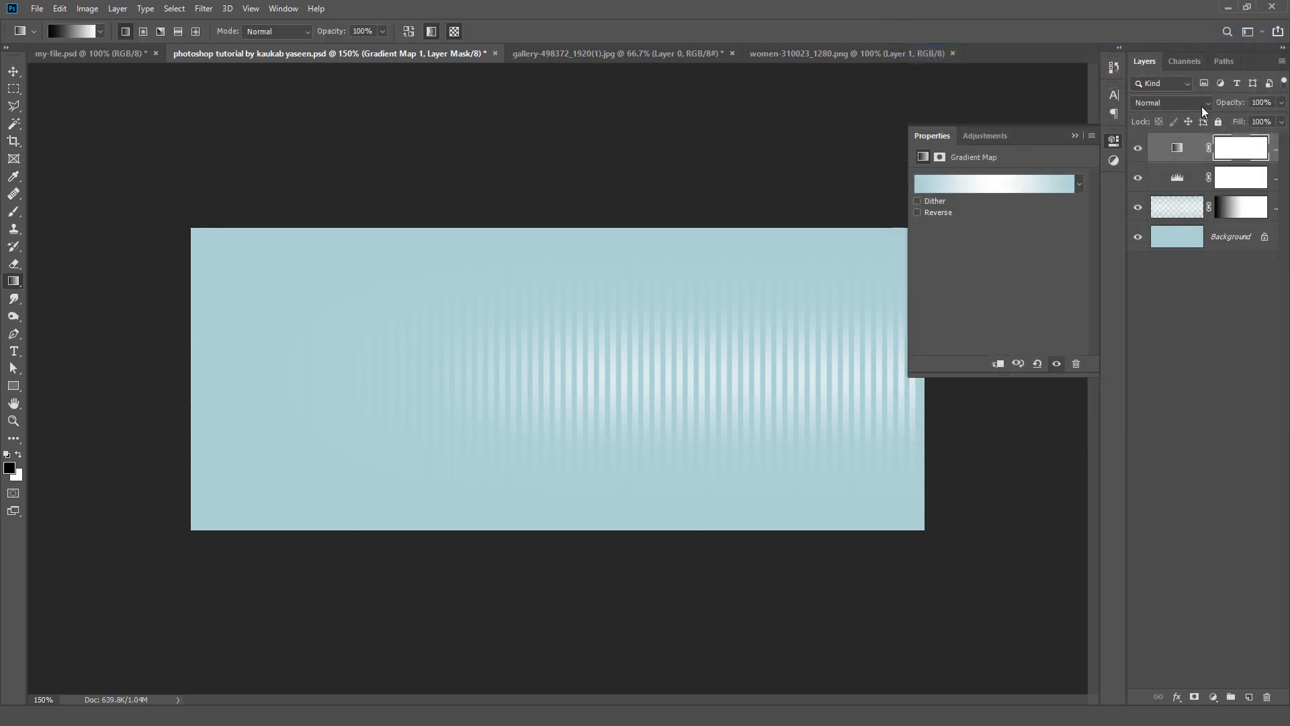
click(1191, 104)
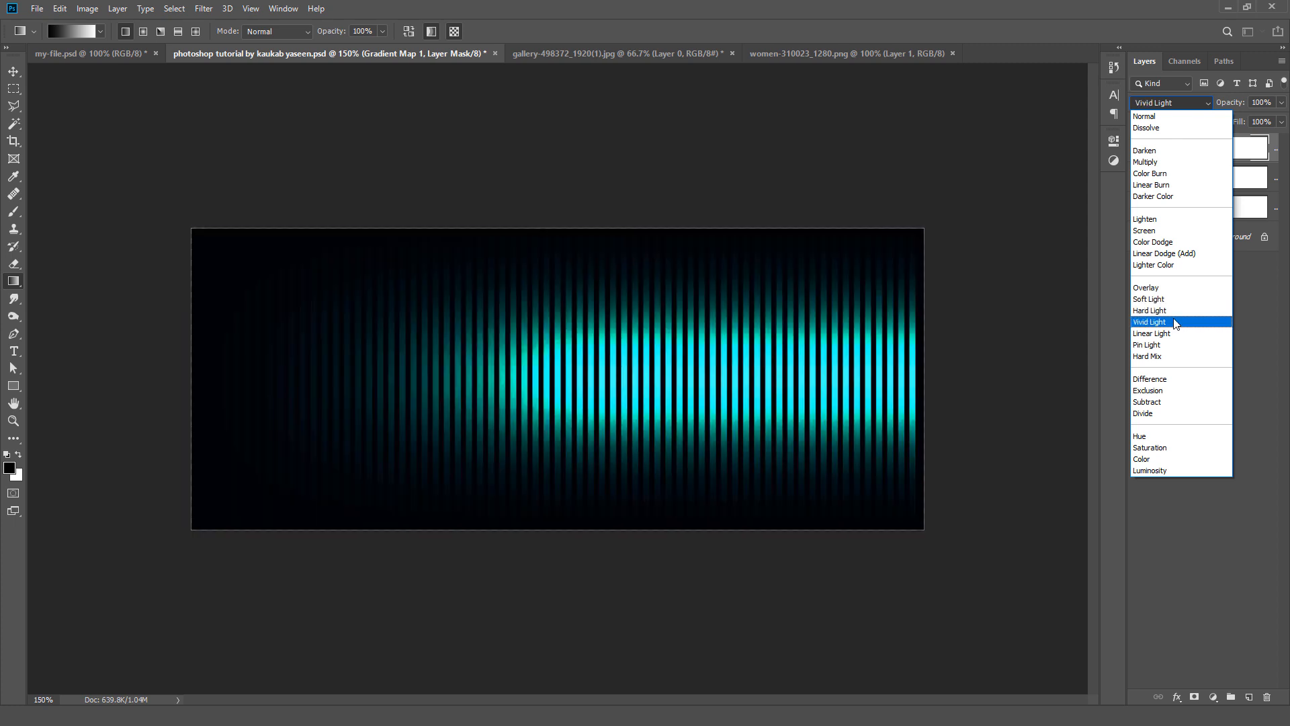
click(1176, 320)
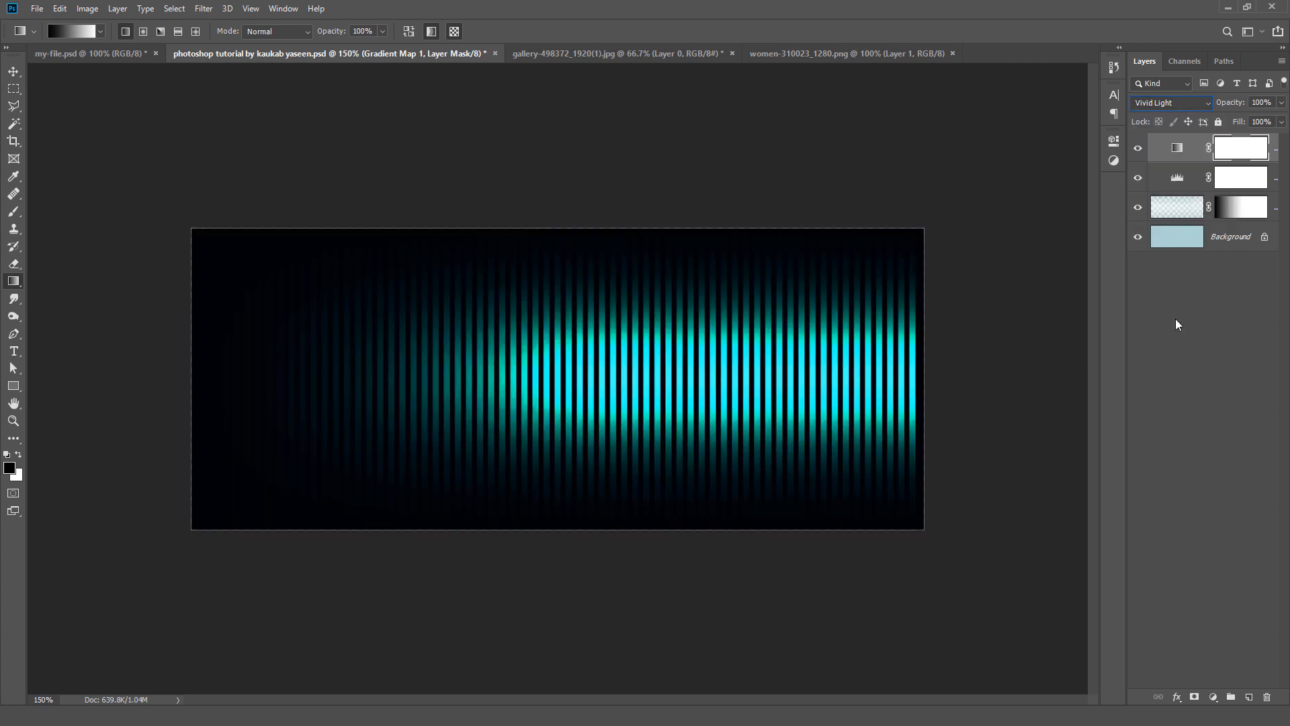
Step: Nudge the Pattern layer a few pixels right toward the canvas's right edge
click(1208, 213)
click(14, 71)
click(1208, 209)
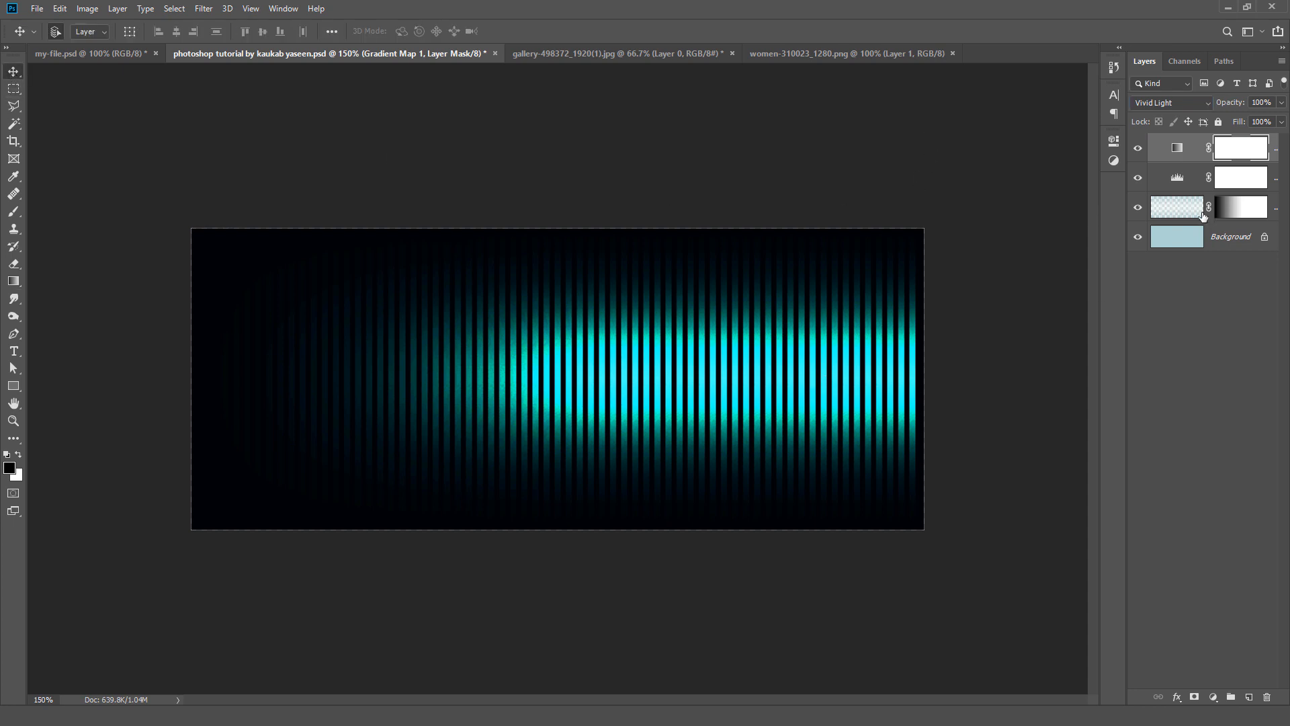
click(891, 361)
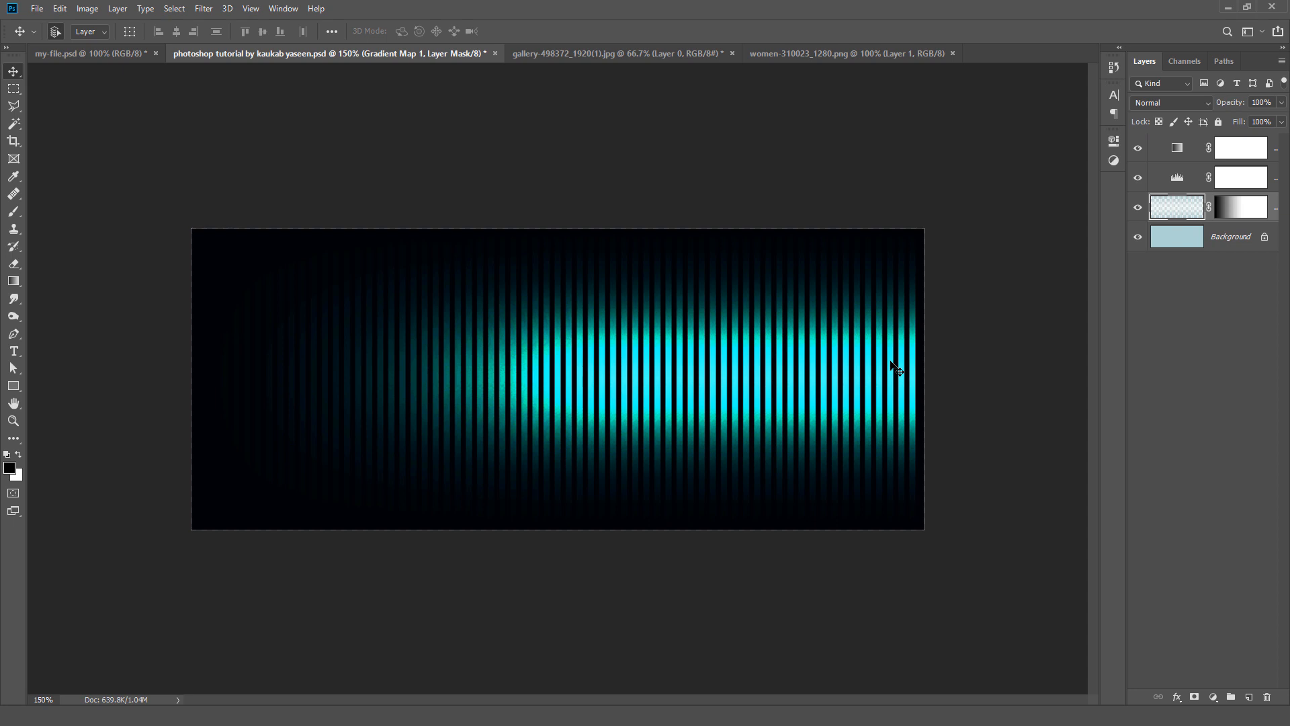
key(Right)
key(Right)
key(Right)
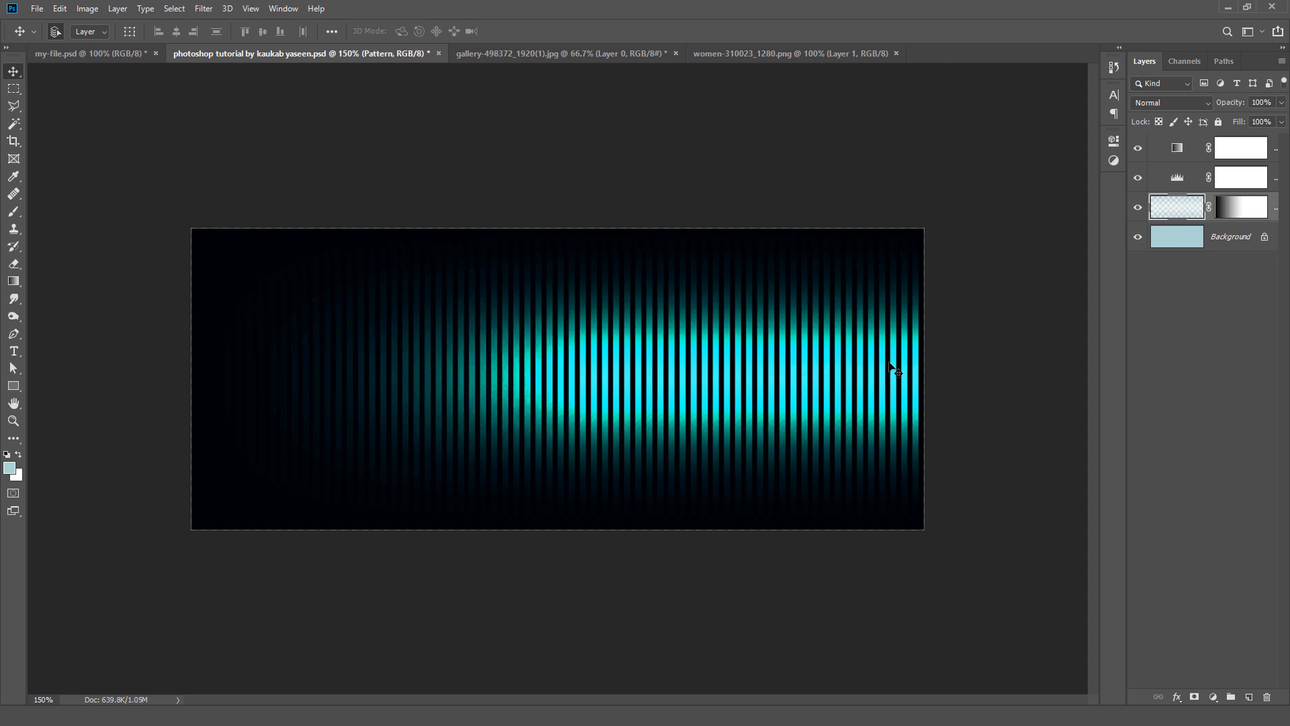
key(Right)
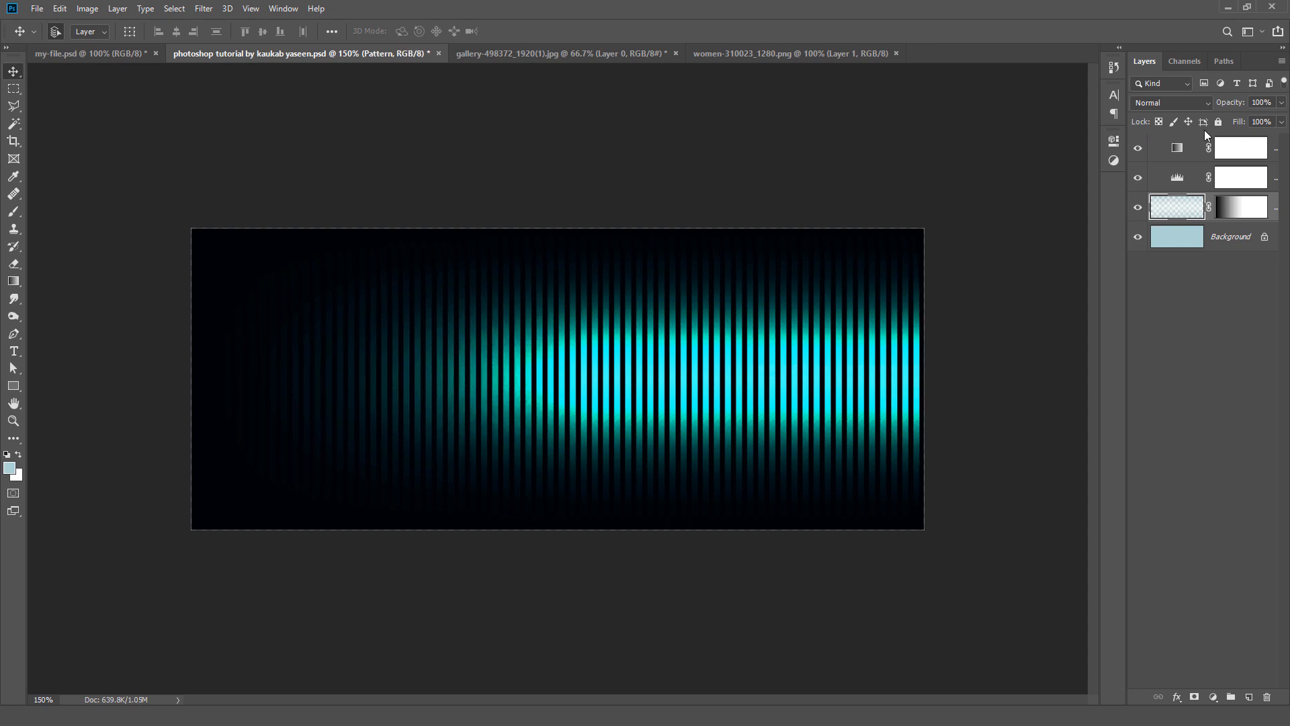
Step: Copy the gallery photo from gallery-498372_1920(1).jpg into the striped document, above the Gradient Map 1 layer
click(1164, 153)
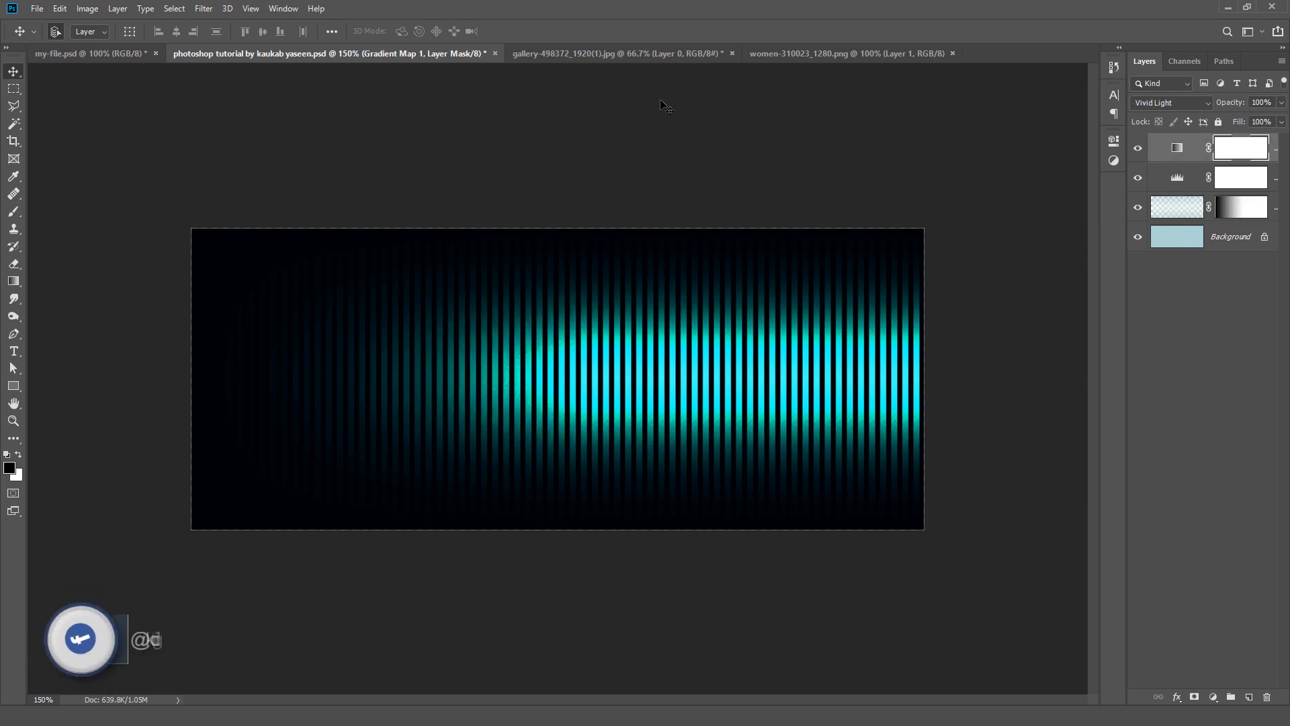
click(622, 54)
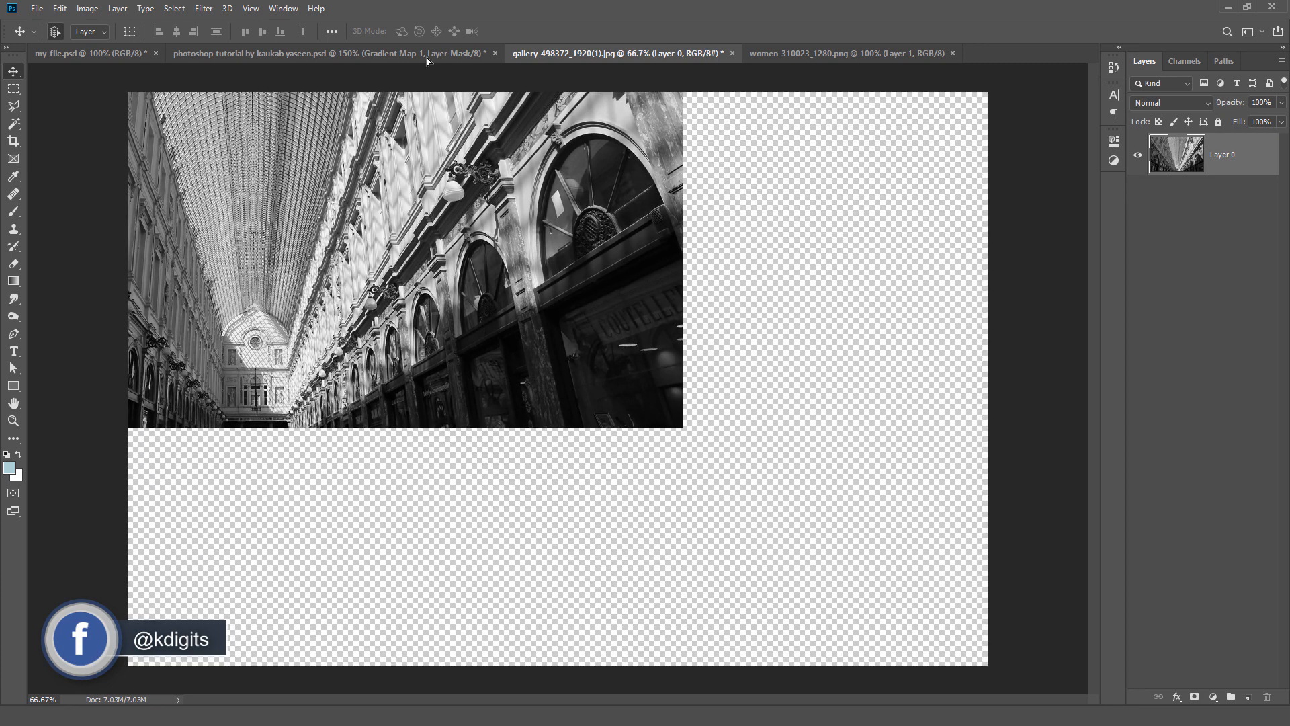
click(426, 56)
drag(493, 336, 495, 338)
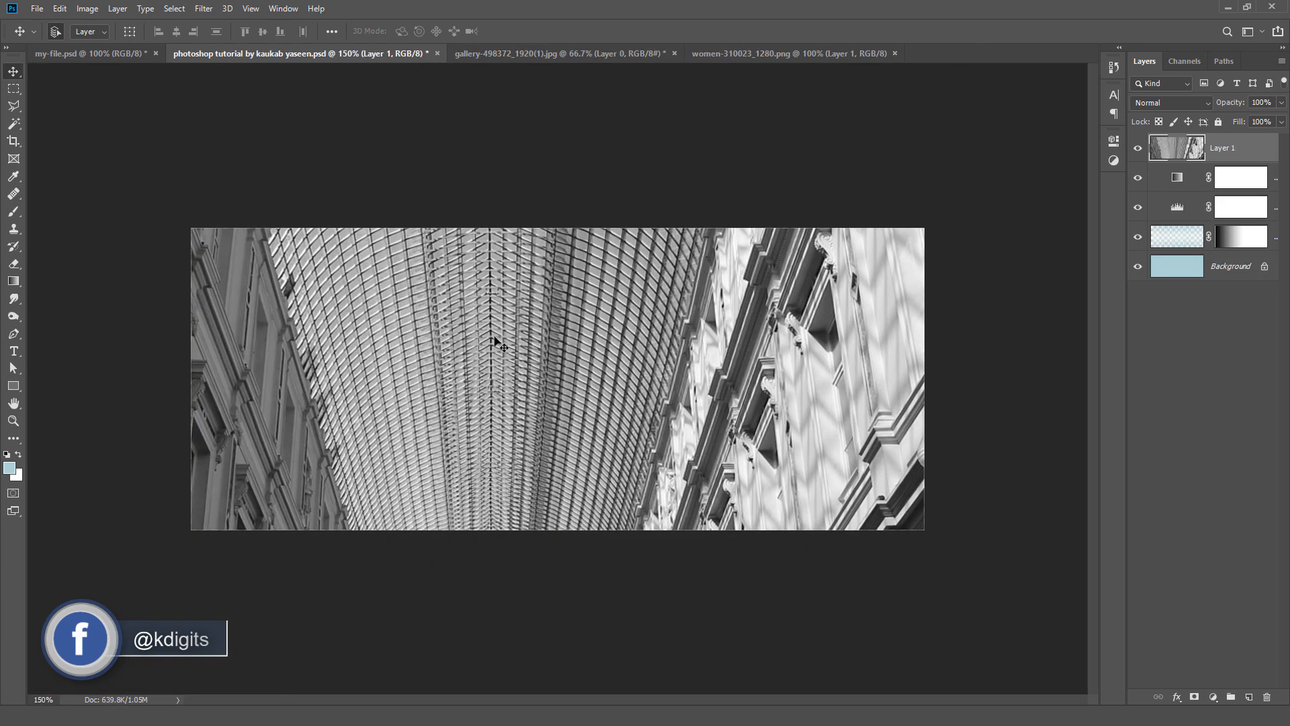
Step: Convert the gallery photo layer to a smart object
click(118, 9)
mouse_move(219, 326)
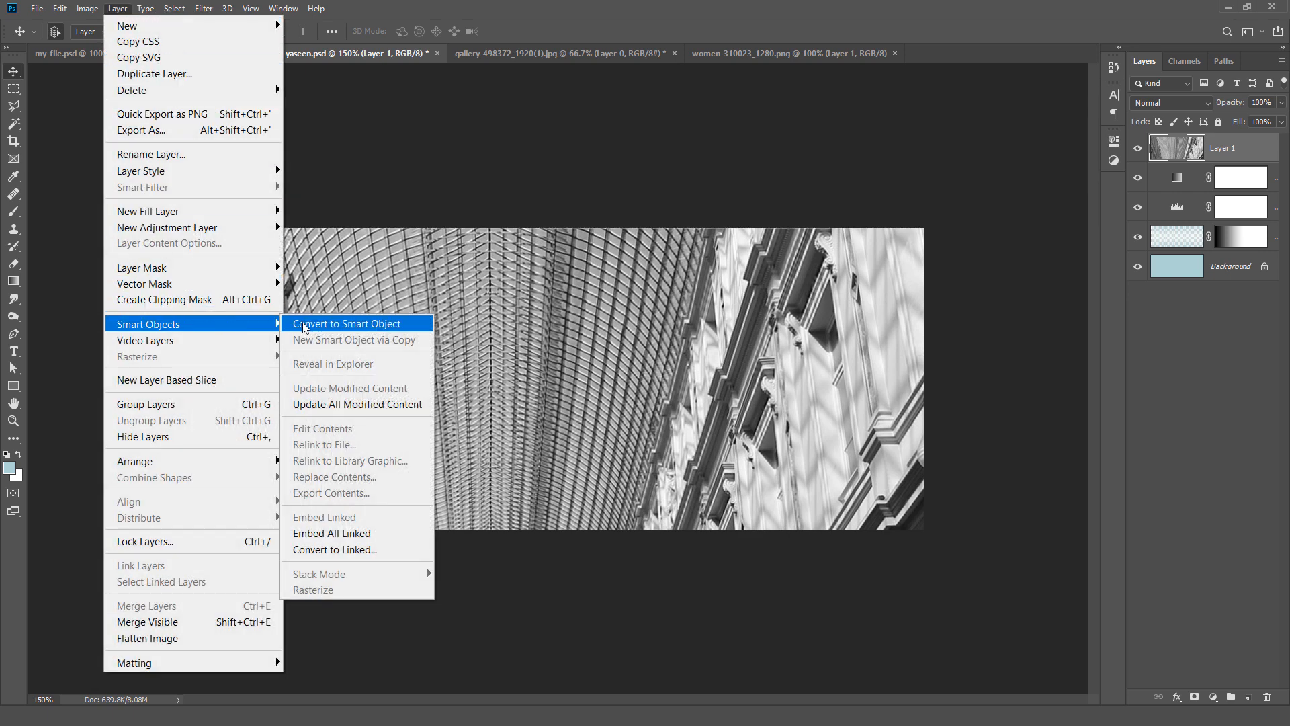
click(305, 328)
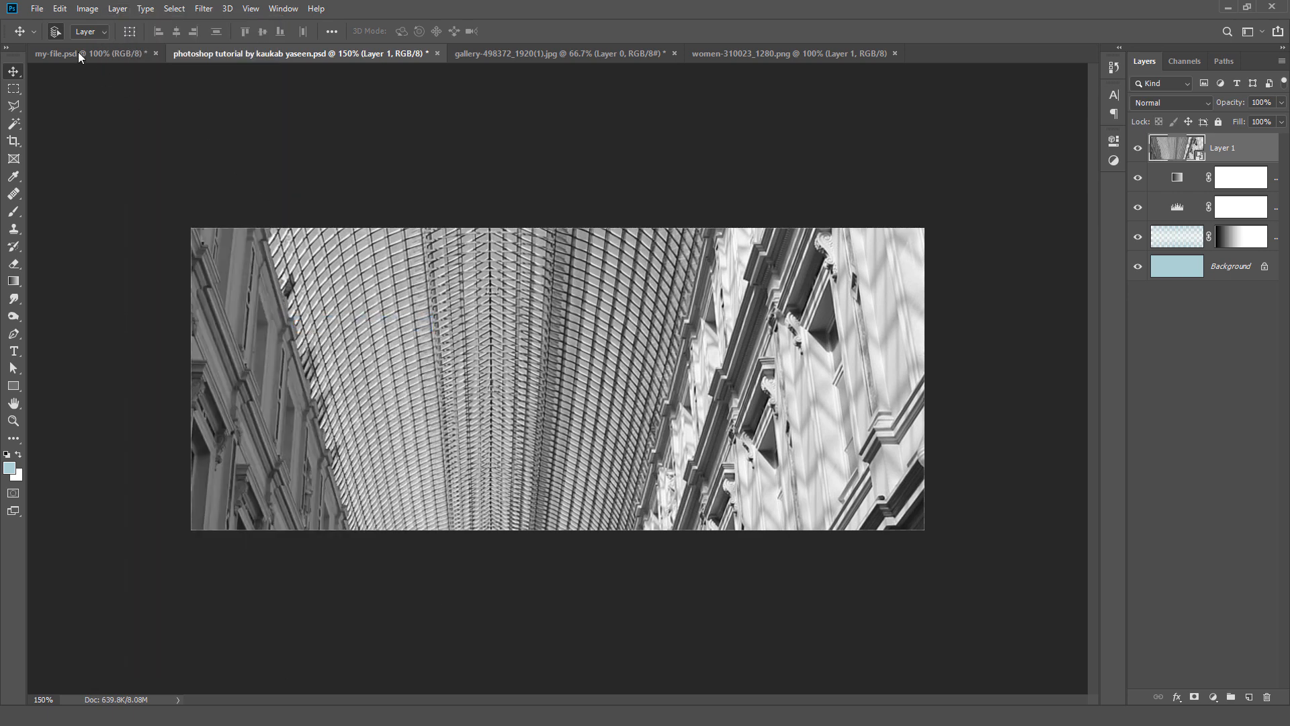
Step: Scale the gallery photo to 24% and place it flush with the canvas's left edge at X 230.40 px, Y 146.40 px
click(60, 9)
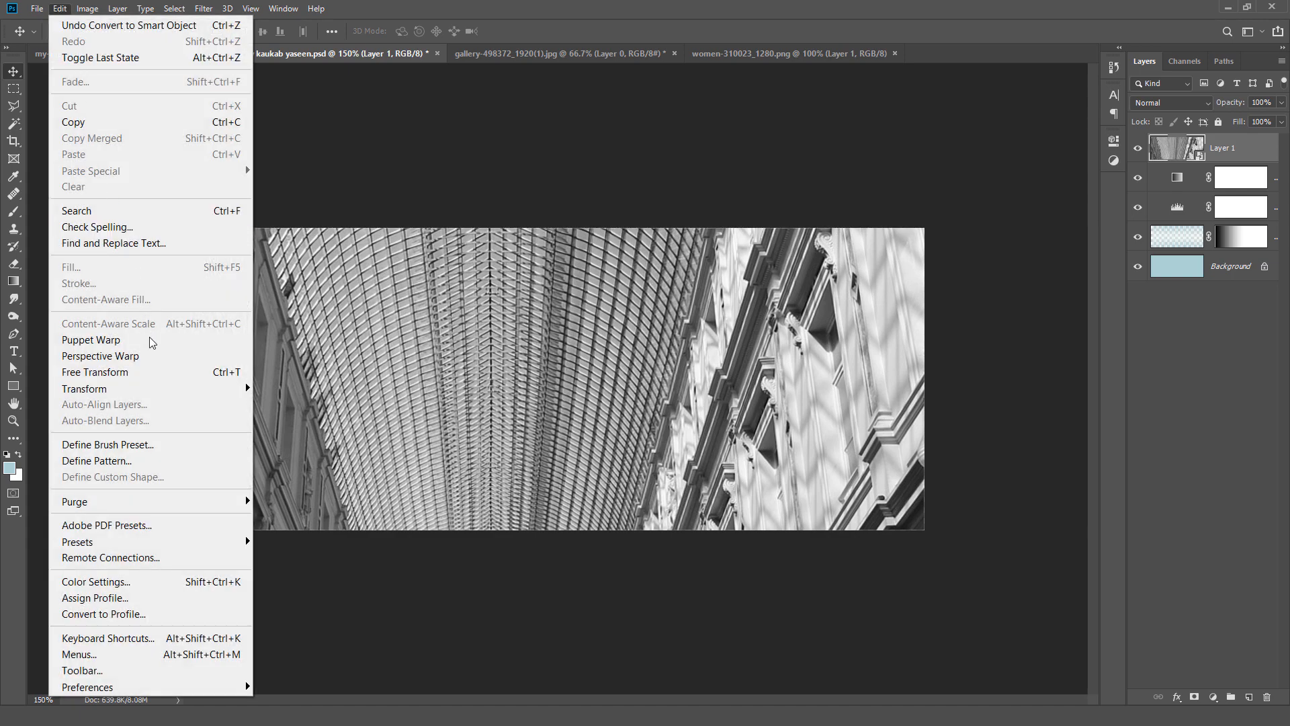
click(183, 373)
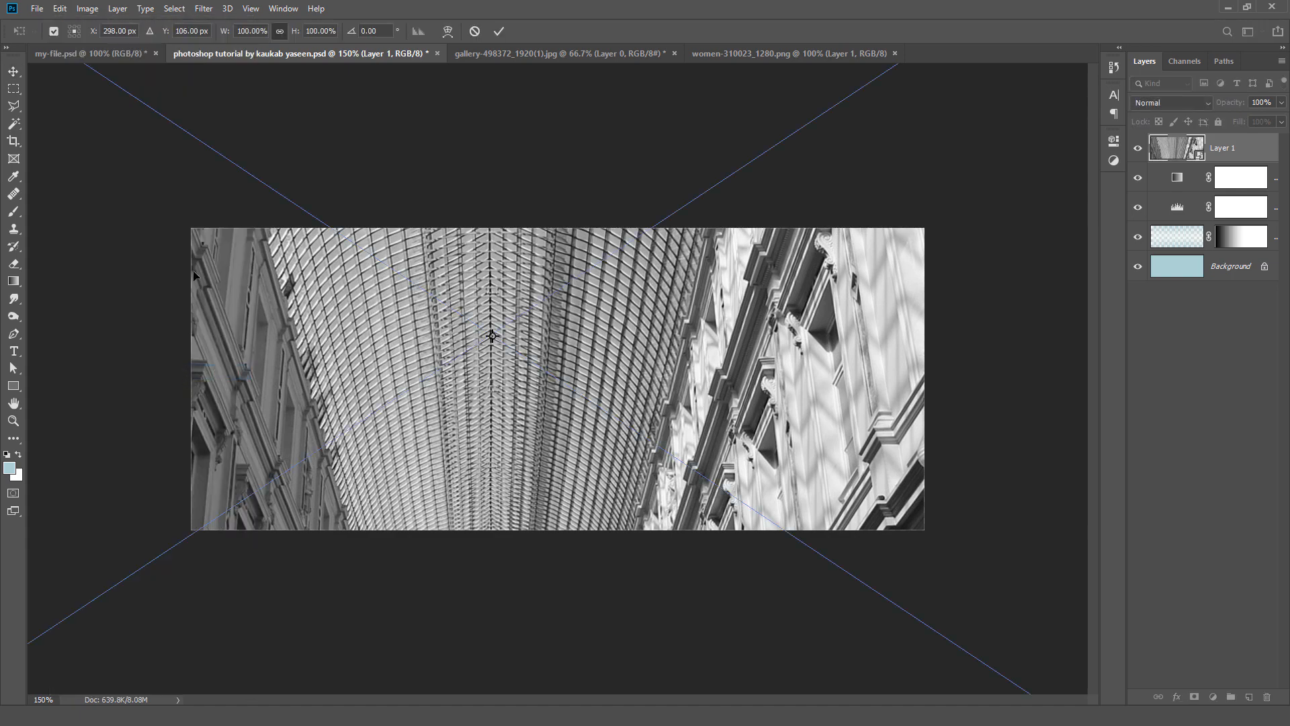
drag(221, 34, 168, 49)
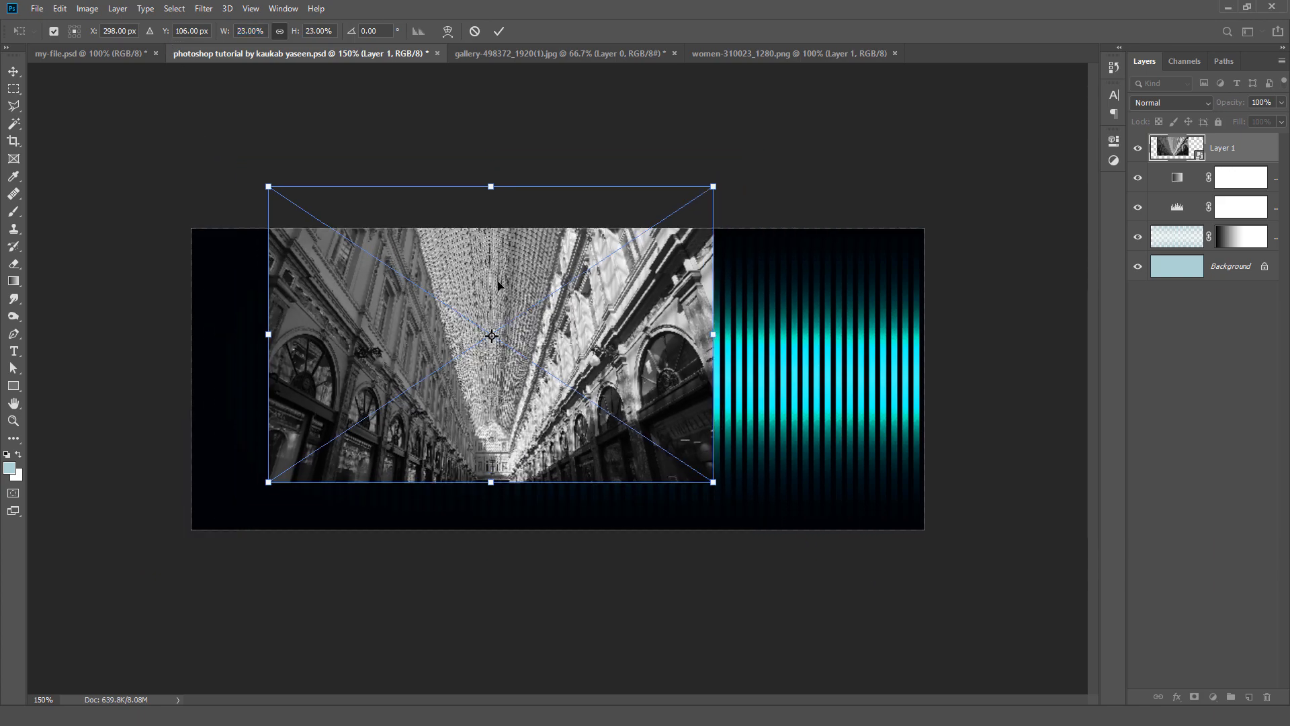
drag(498, 278, 421, 321)
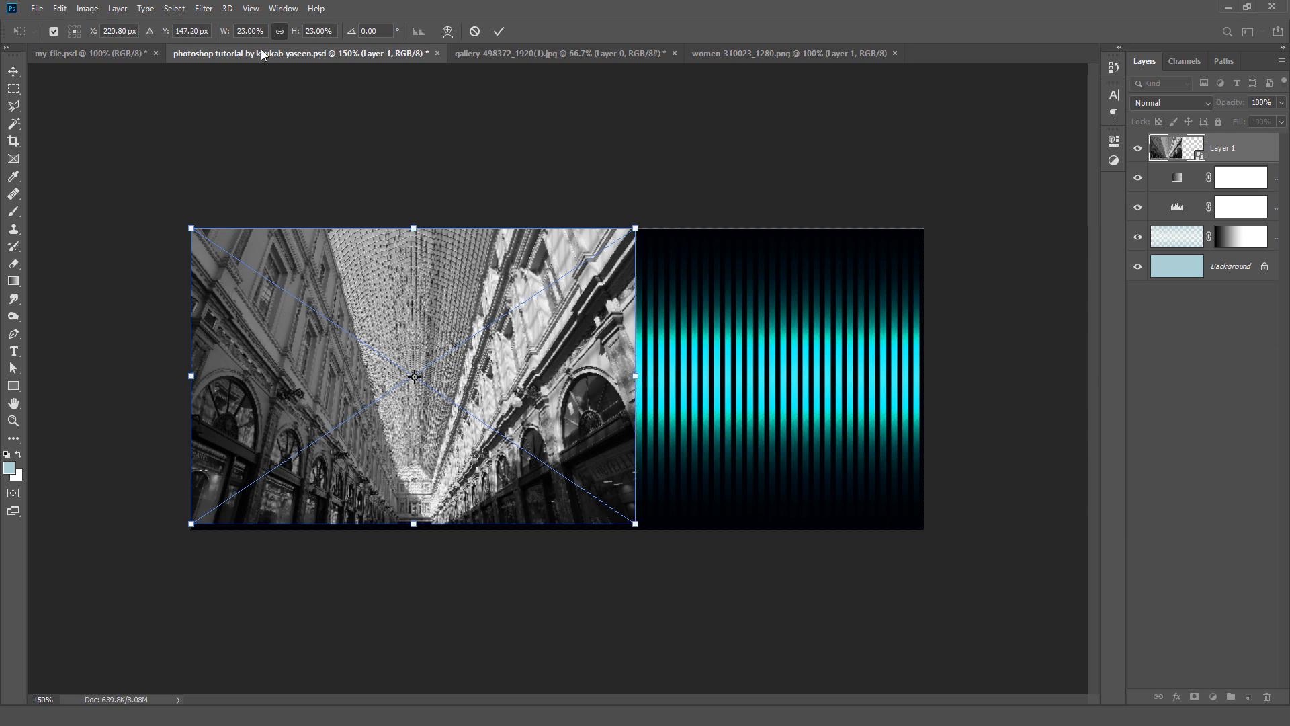
drag(225, 39, 227, 40)
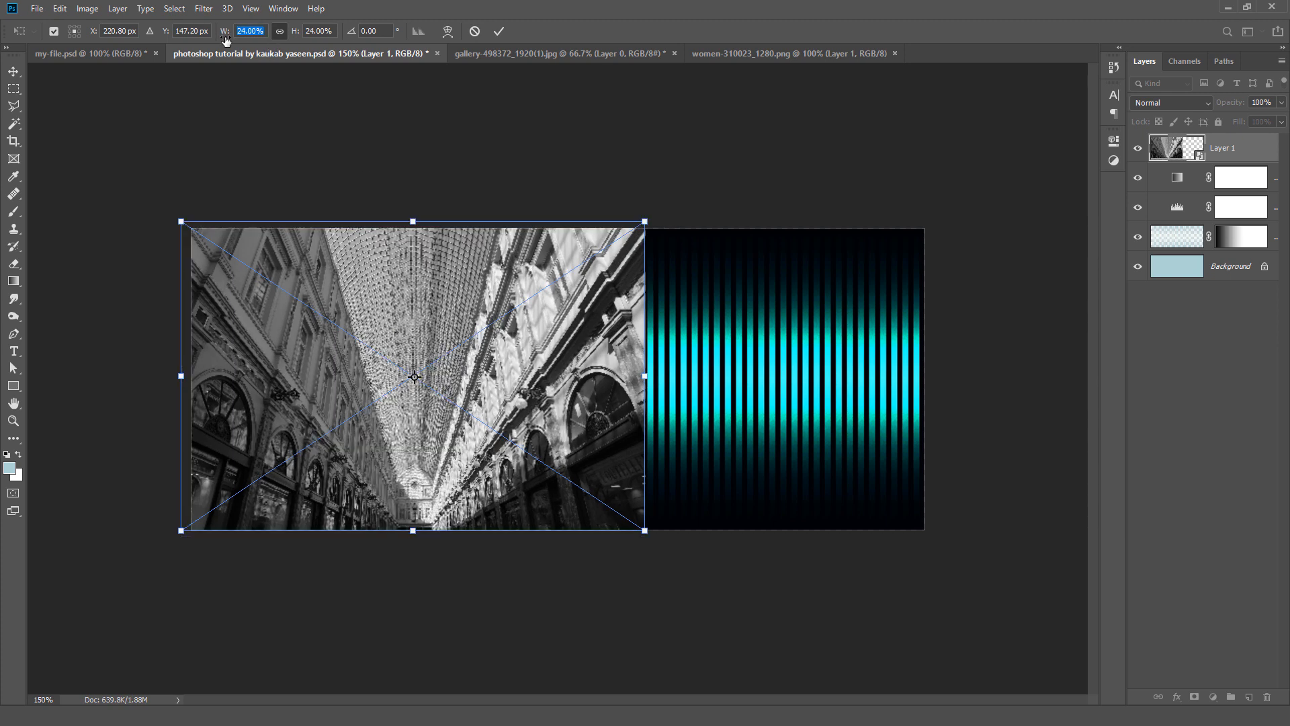
mouse_move(411, 283)
mouse_down()
mouse_move(419, 298)
mouse_move(419, 283)
mouse_up()
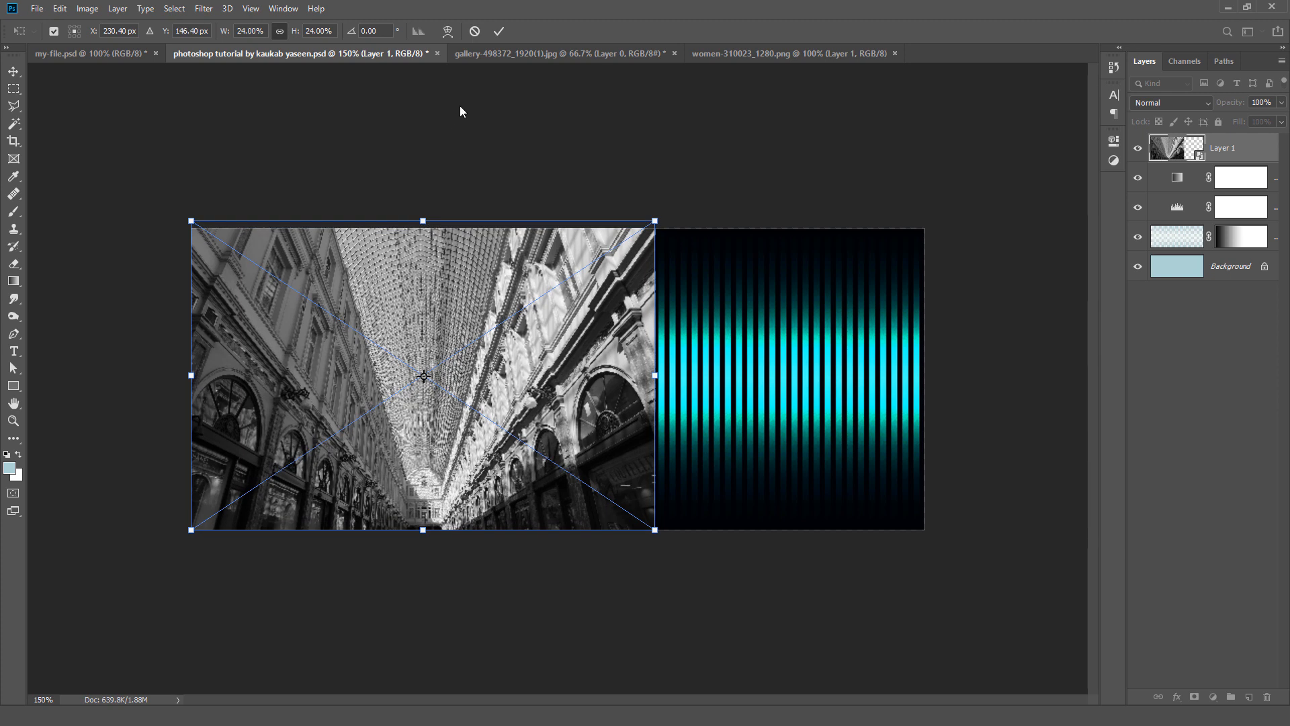
click(499, 30)
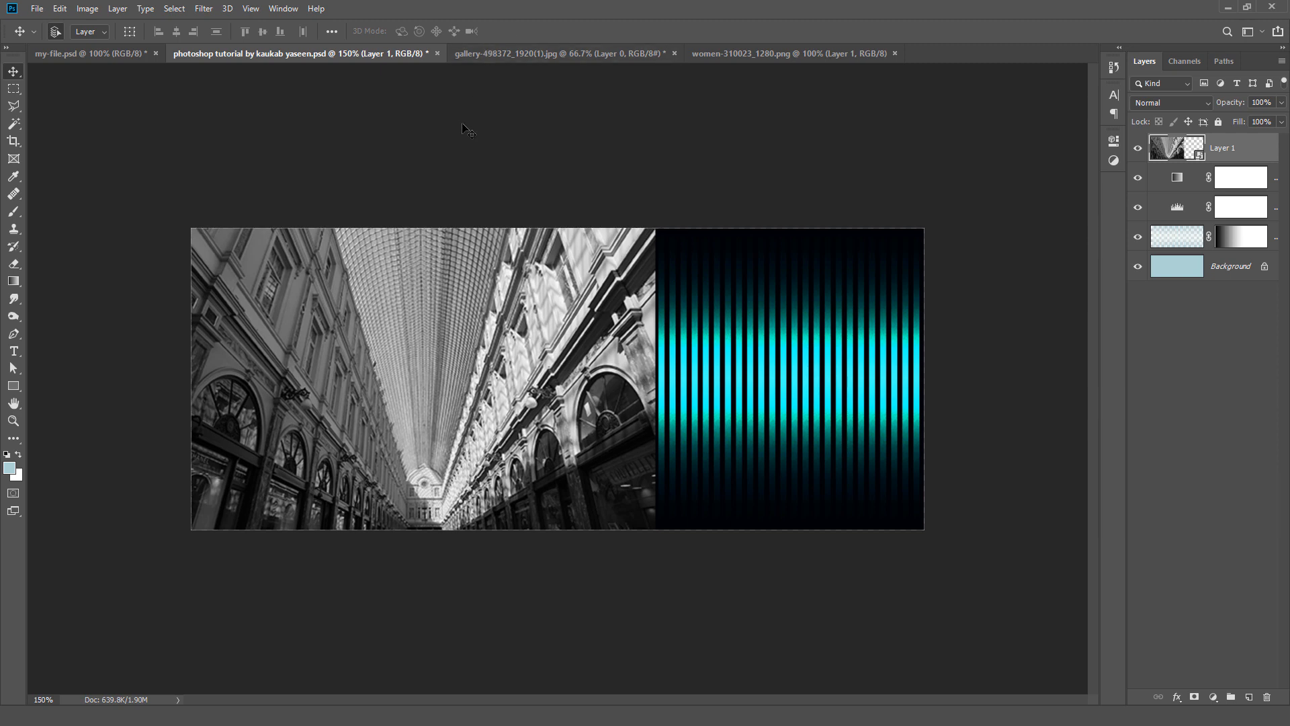
Step: Rename the gallery photo layer as Shopping Mall and add a layer mask that reveals all of it
double_click(1222, 149)
text(Shopping Mall)
key(Return)
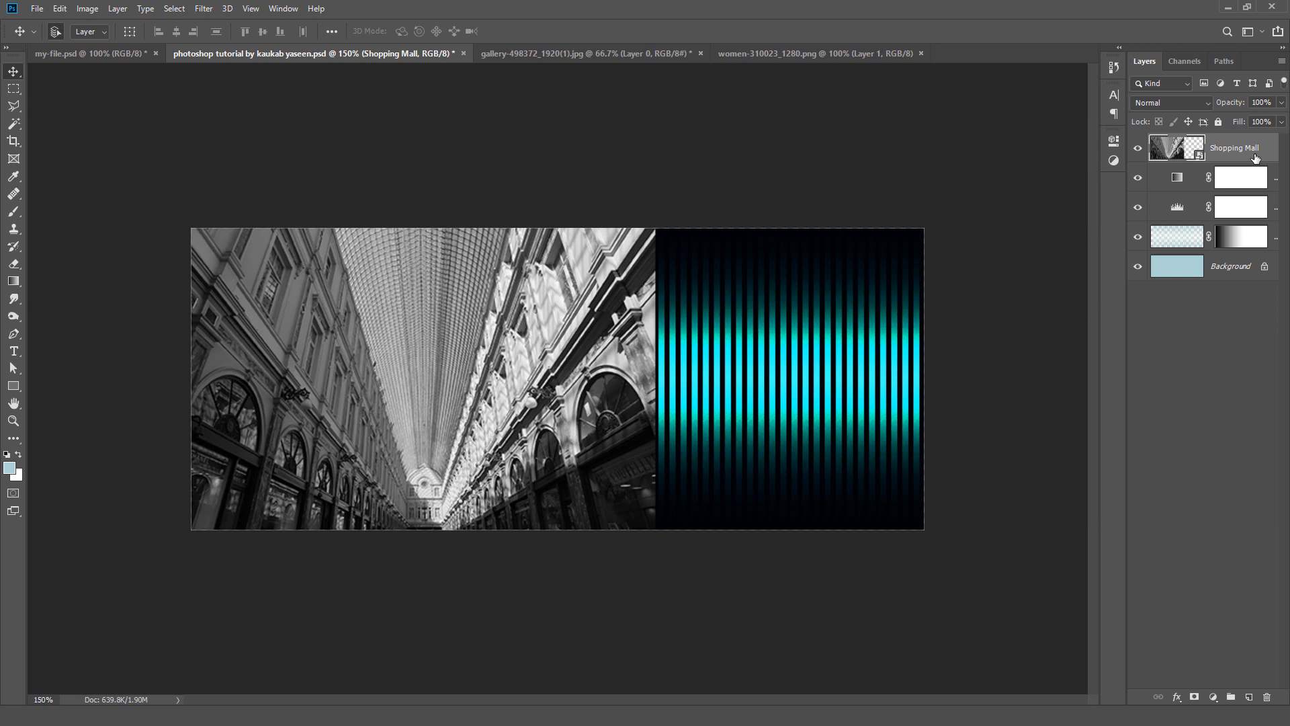
click(115, 9)
mouse_move(190, 272)
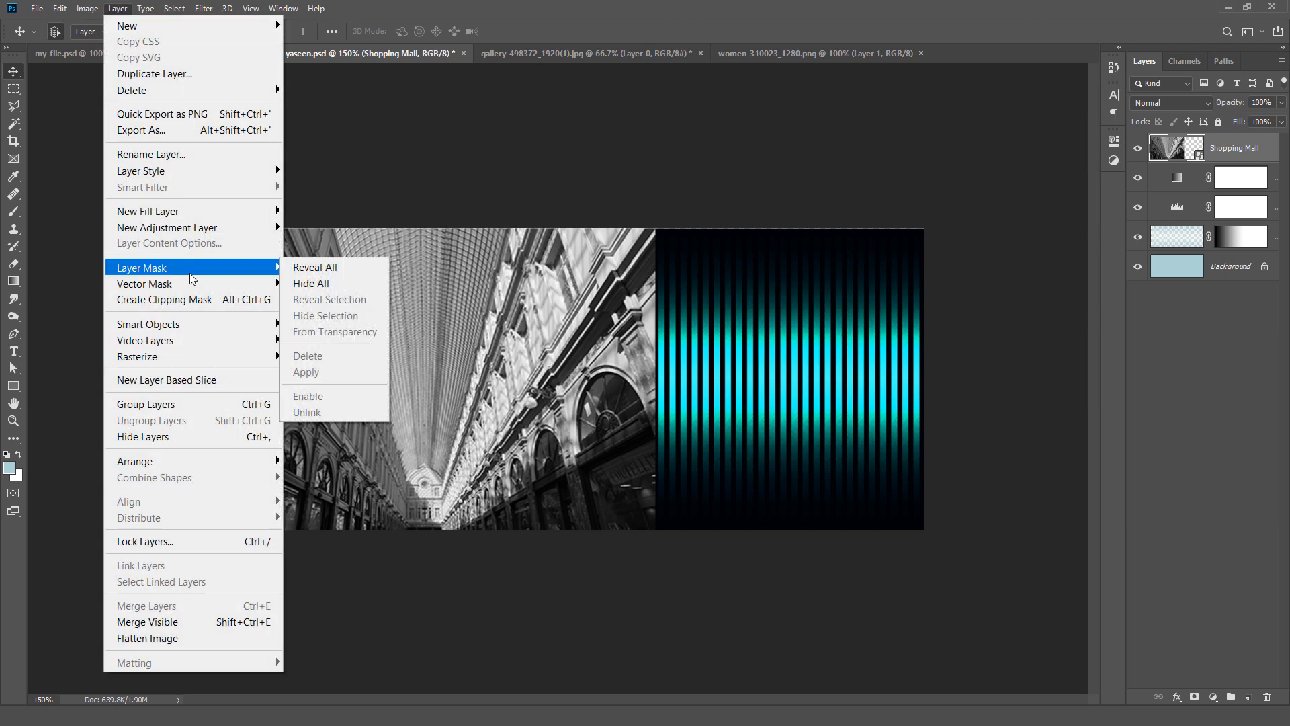
click(323, 267)
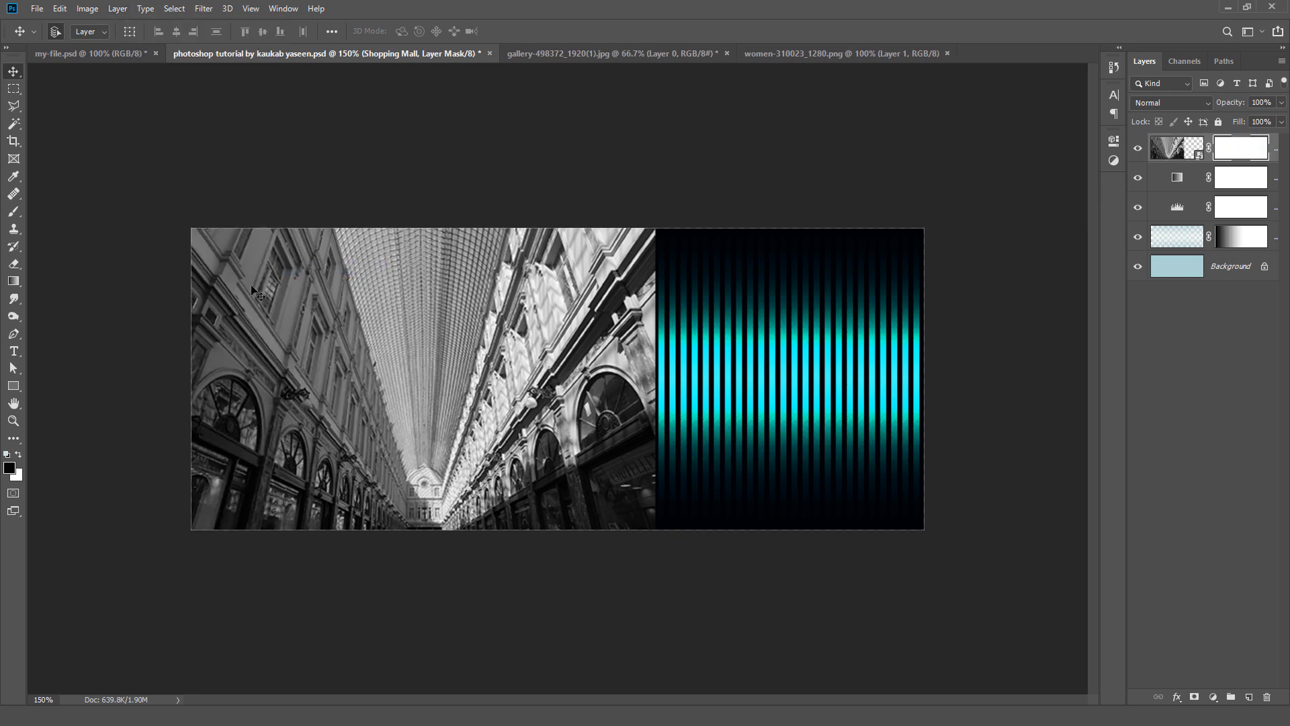
Step: Fill the Shopping Mall mask with a linear black-to-white gradient from the photo's right edge to the canvas's left edge
click(15, 288)
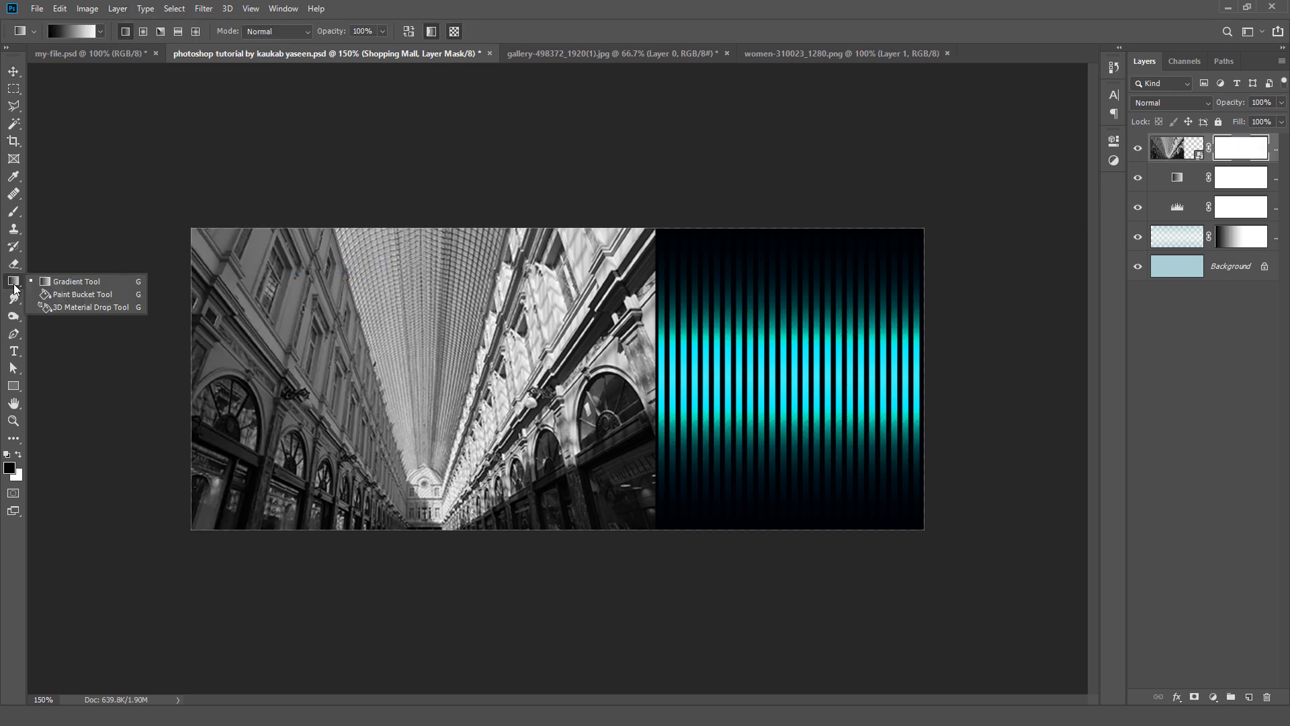
click(56, 282)
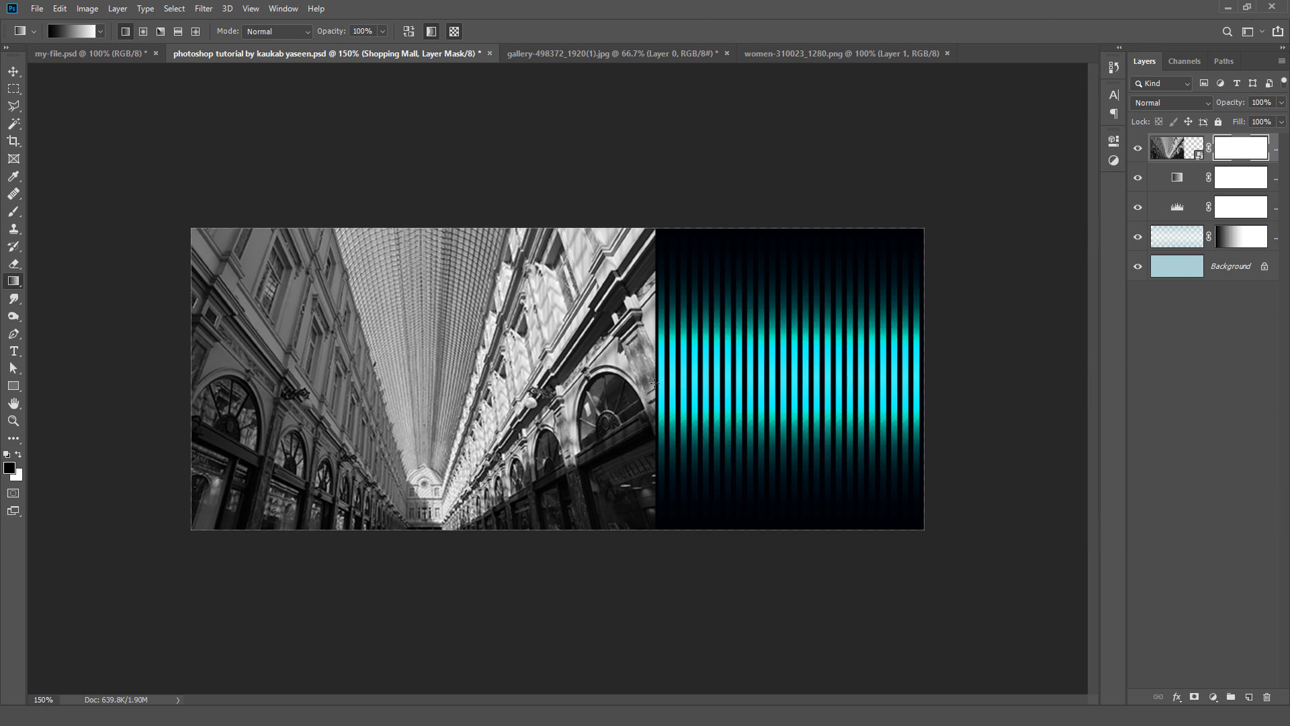
drag(655, 384, 195, 374)
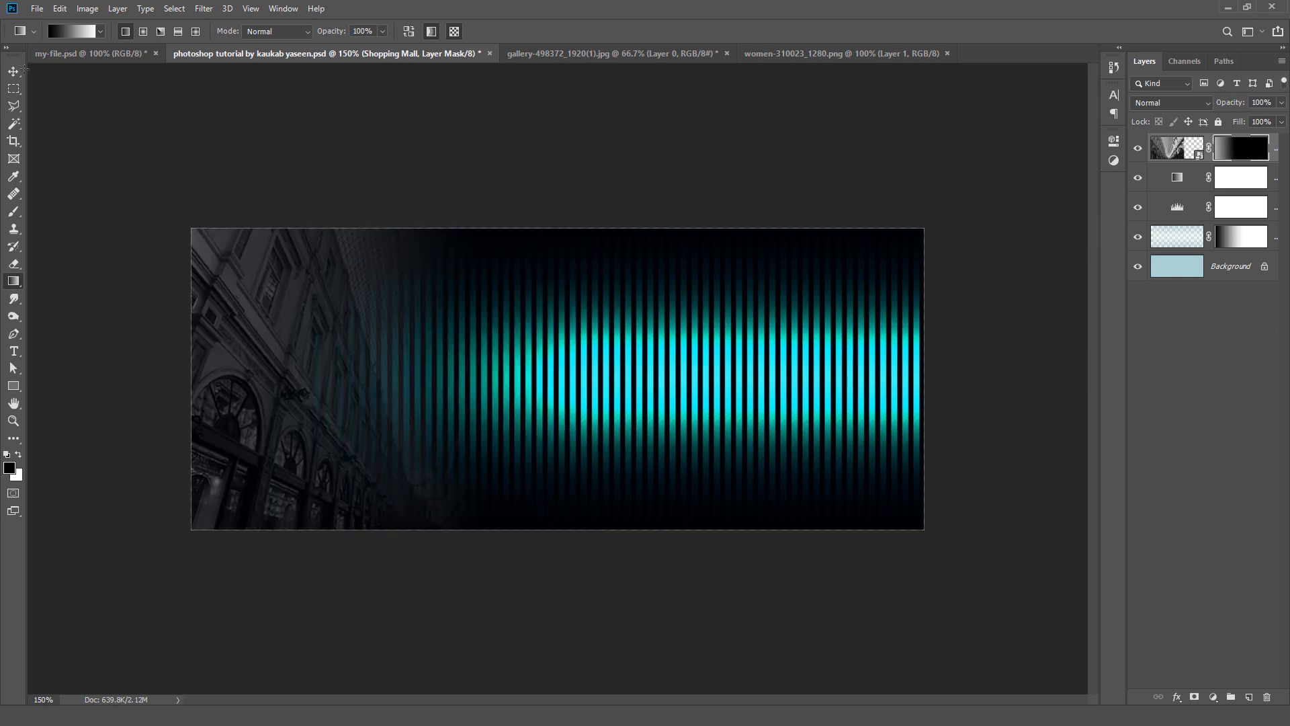
click(14, 72)
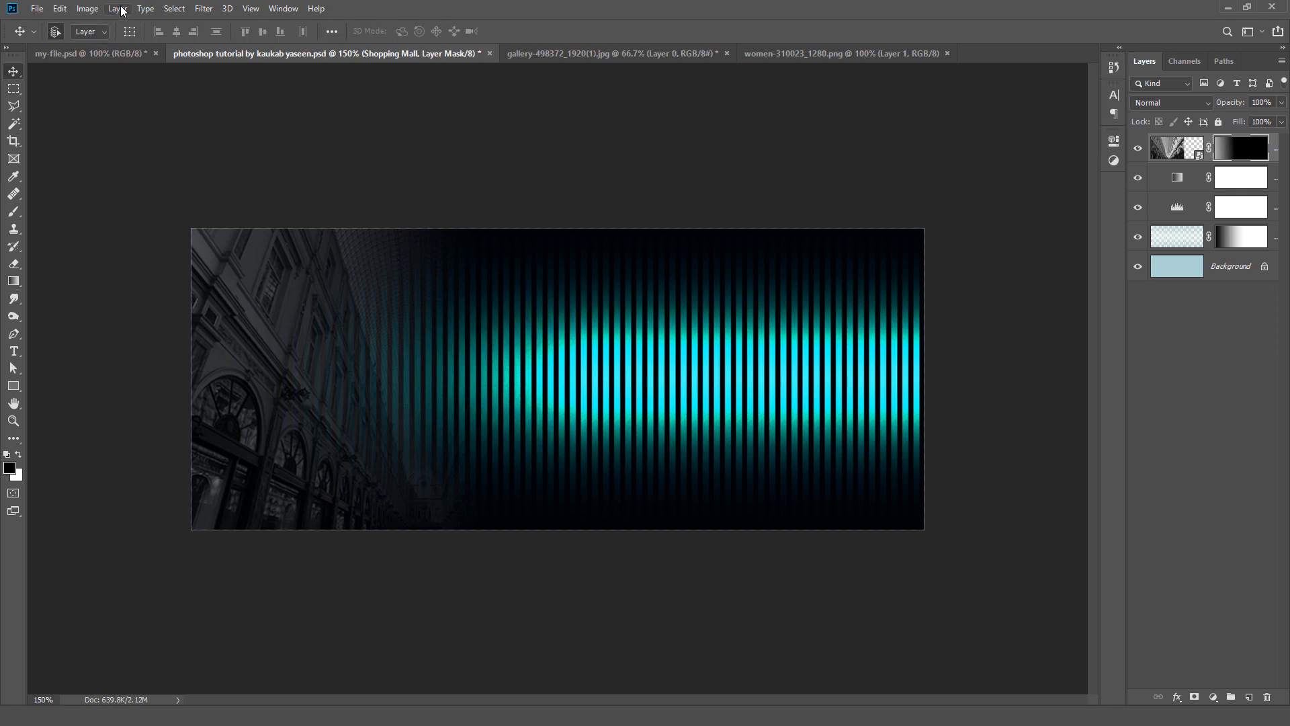
Step: Add a Photo Filter adjustment layer above the Shopping Mall layer
click(117, 9)
mouse_move(208, 229)
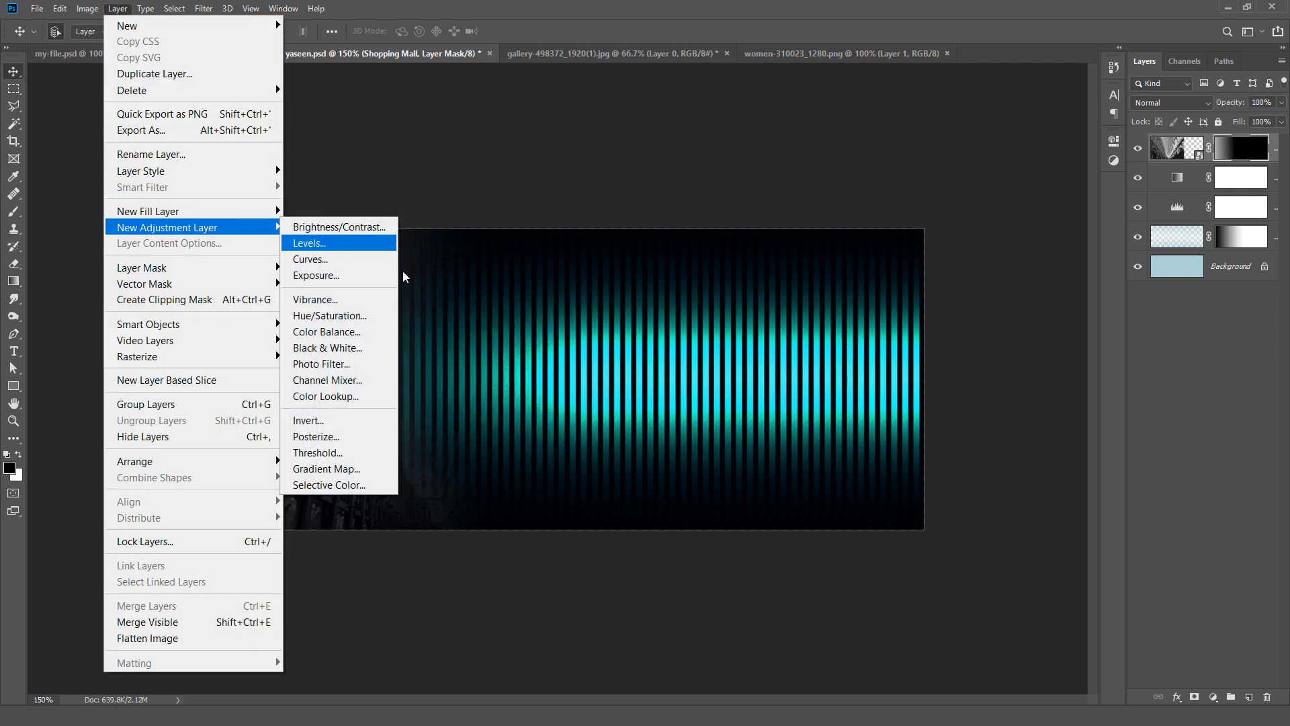
click(383, 365)
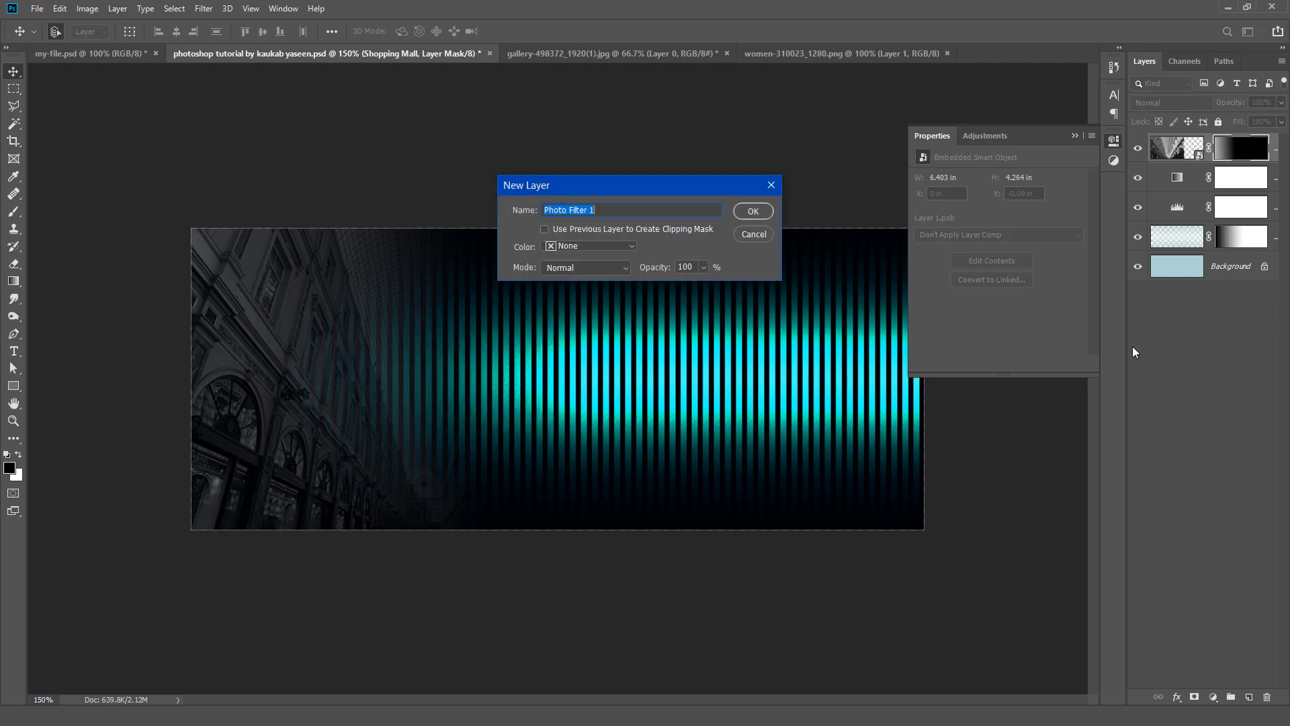
click(748, 211)
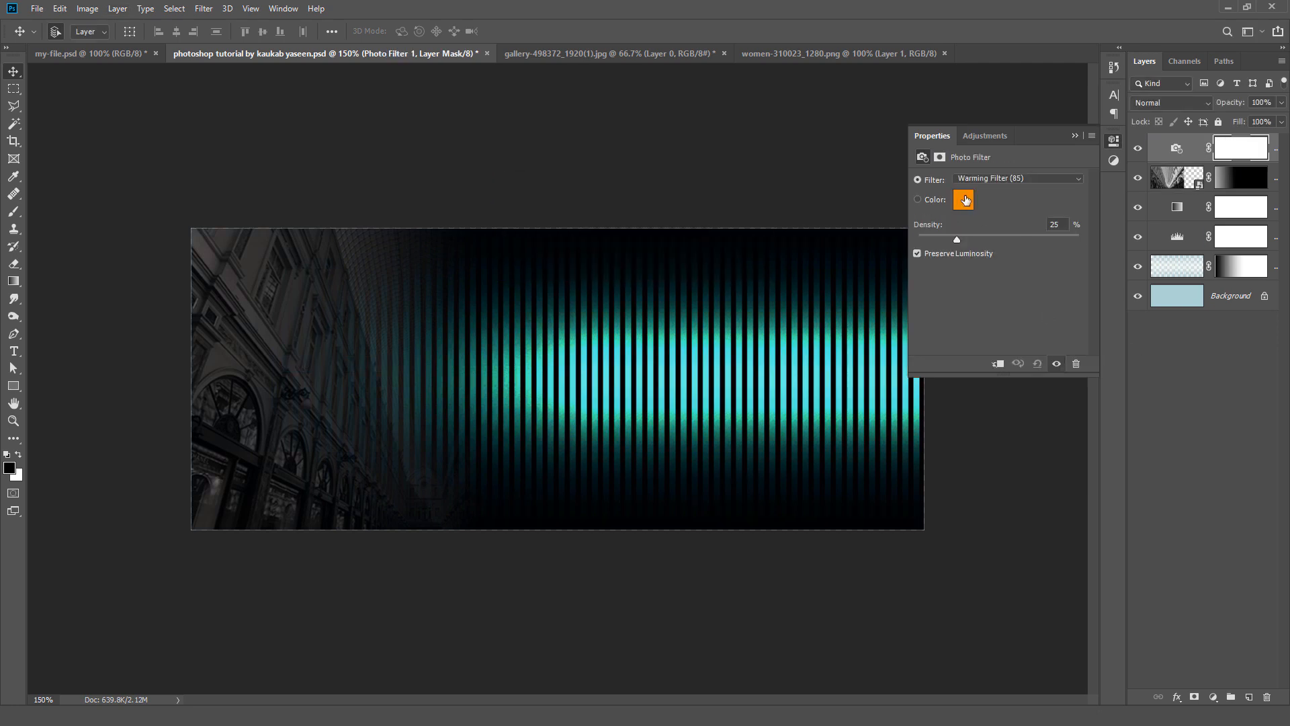
Step: Give the Photo Filter the copied light blue colour in place of its warming preset and raise its density
click(965, 200)
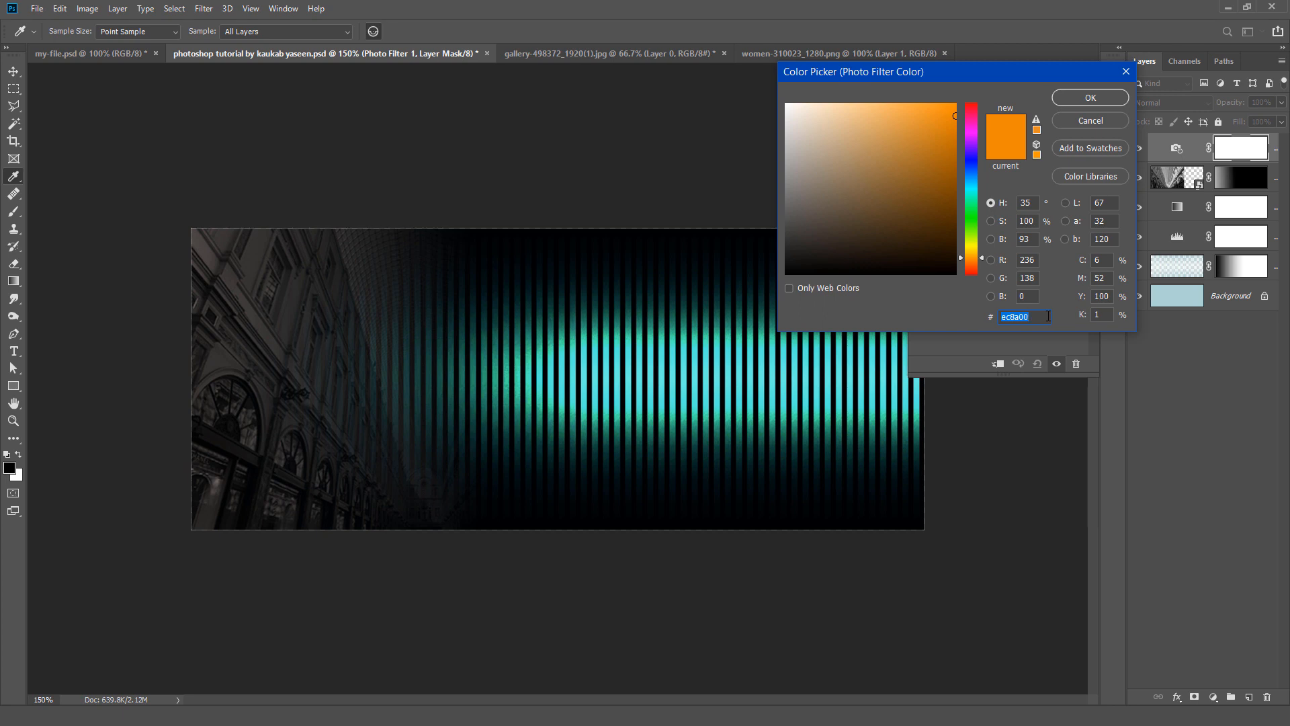
text(ABD2D5)
click(1070, 95)
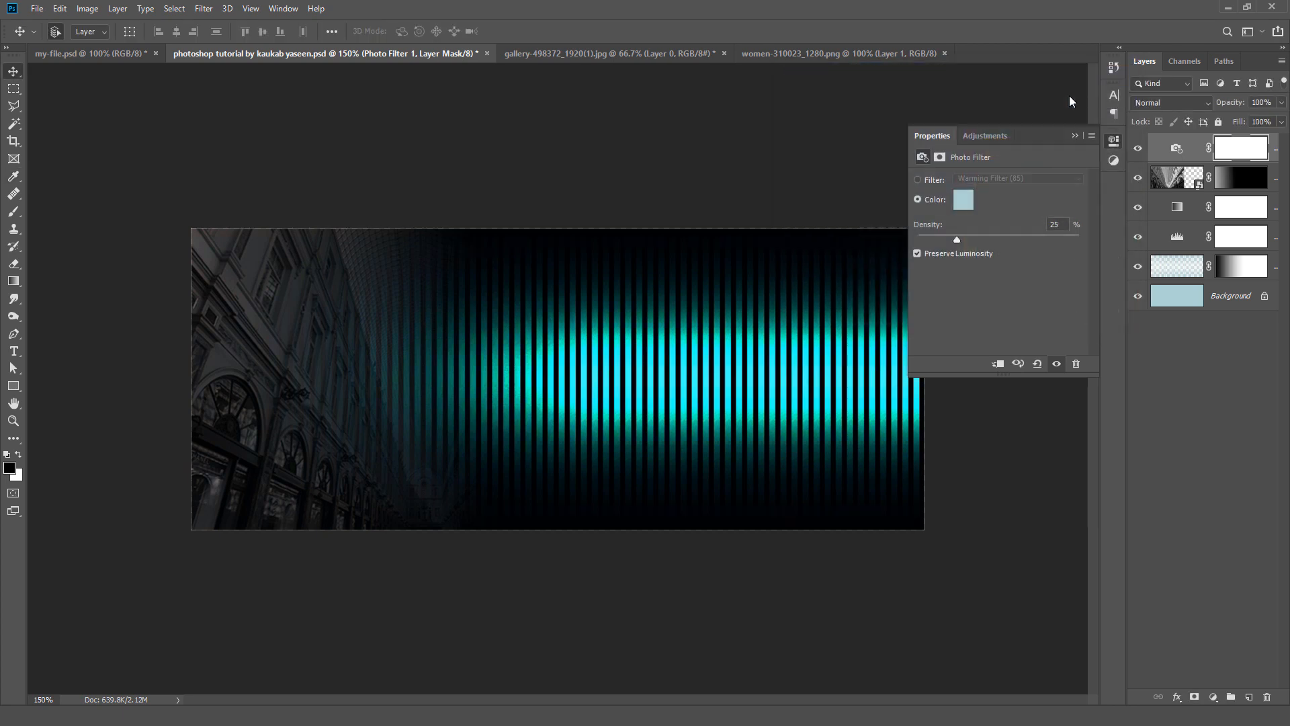
drag(958, 241, 999, 241)
click(1074, 135)
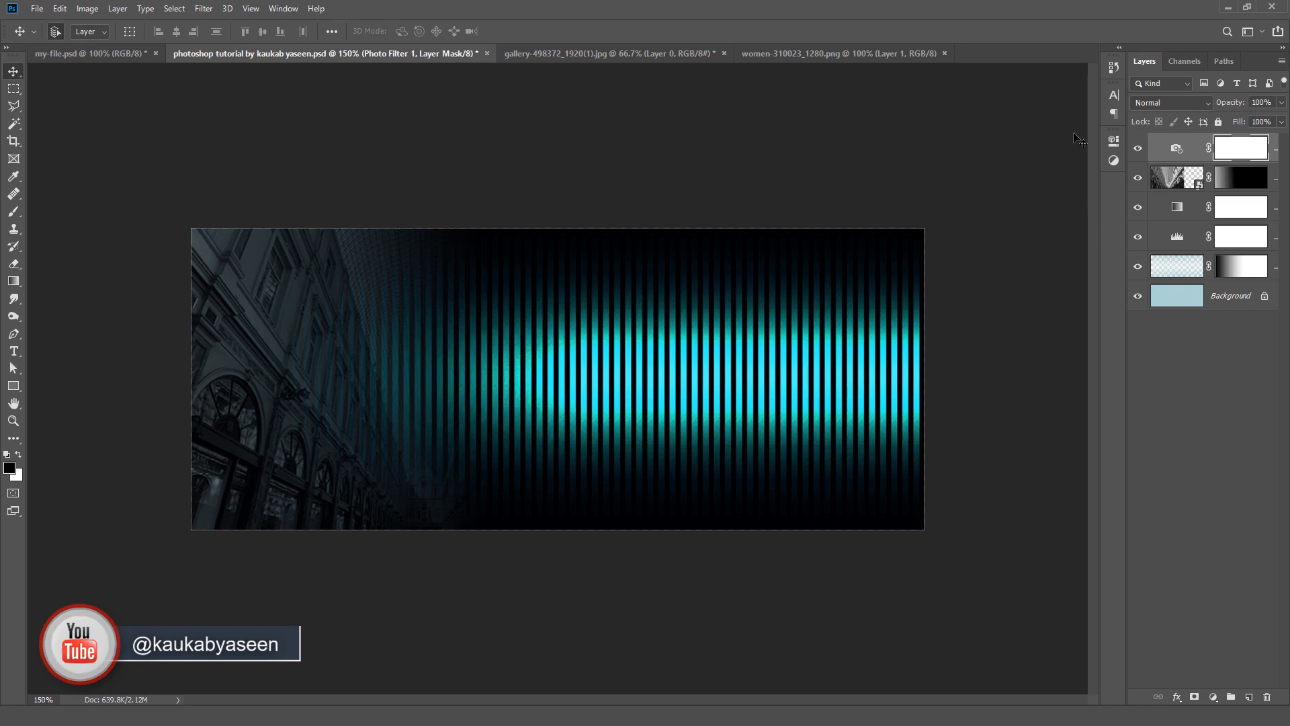
Step: Copy the women silhouettes from women-310023_1280.png into the banner document and convert their layer to a smart object
click(830, 51)
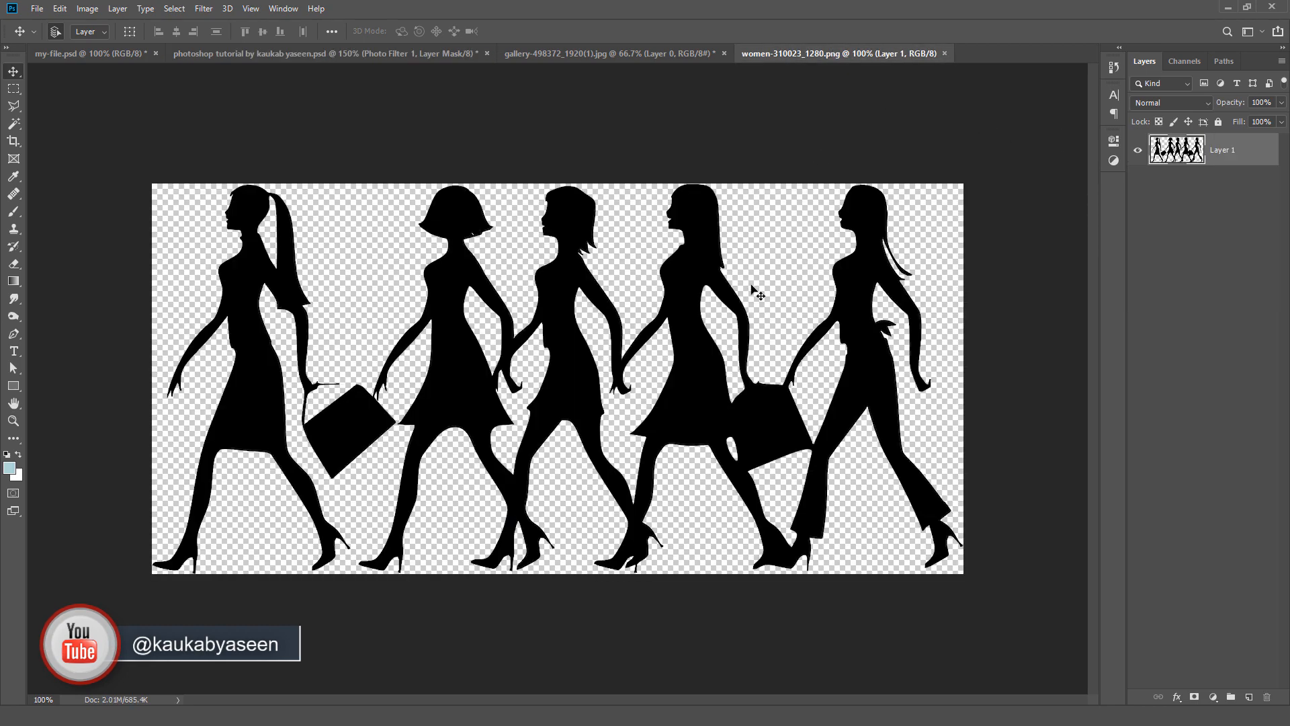
drag(690, 308, 639, 383)
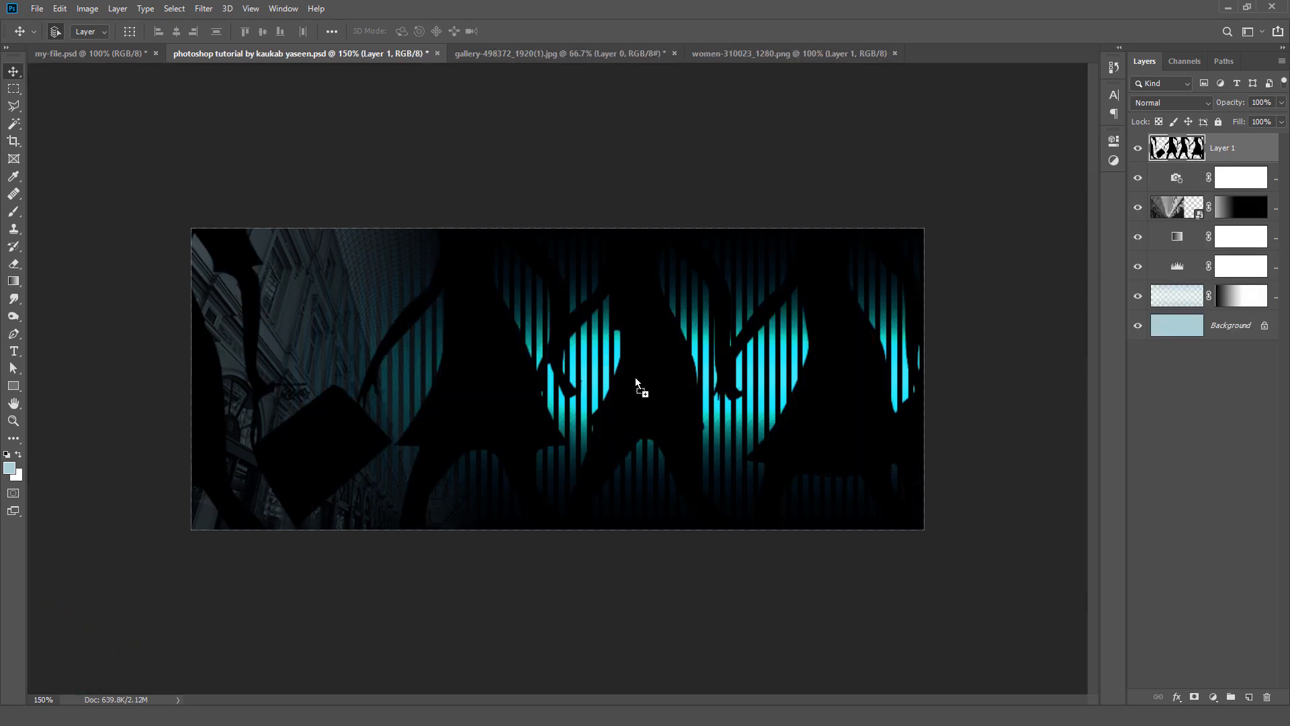
click(117, 8)
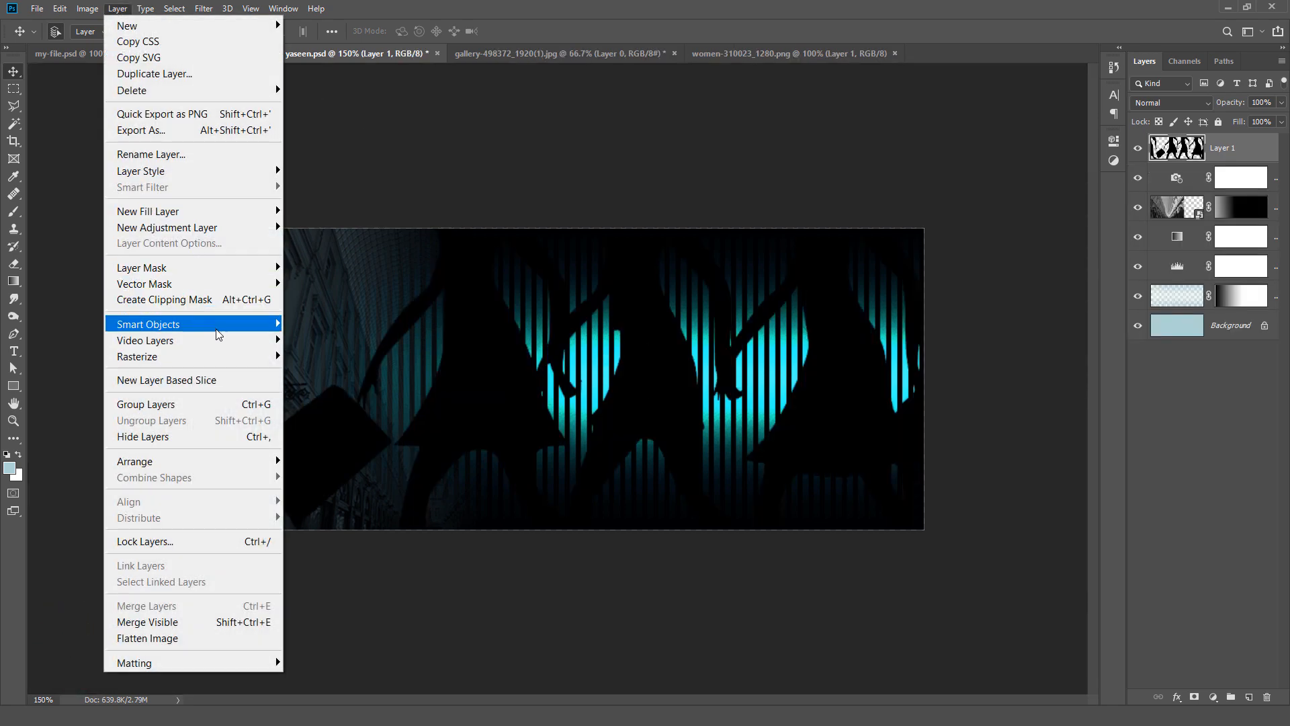
mouse_move(219, 334)
click(294, 324)
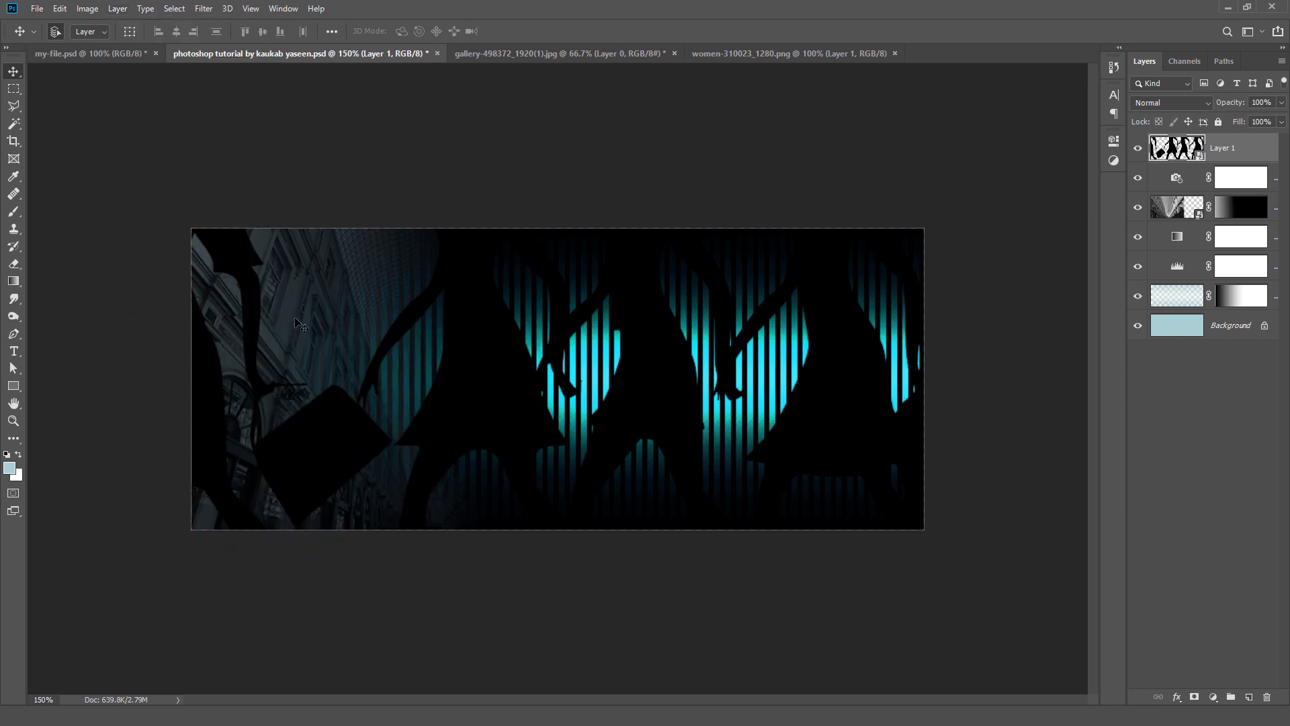
Step: Scale the women silhouettes to 28% and place them over the glowing stripes at X 538.00 px, Y 147.50 px
click(60, 9)
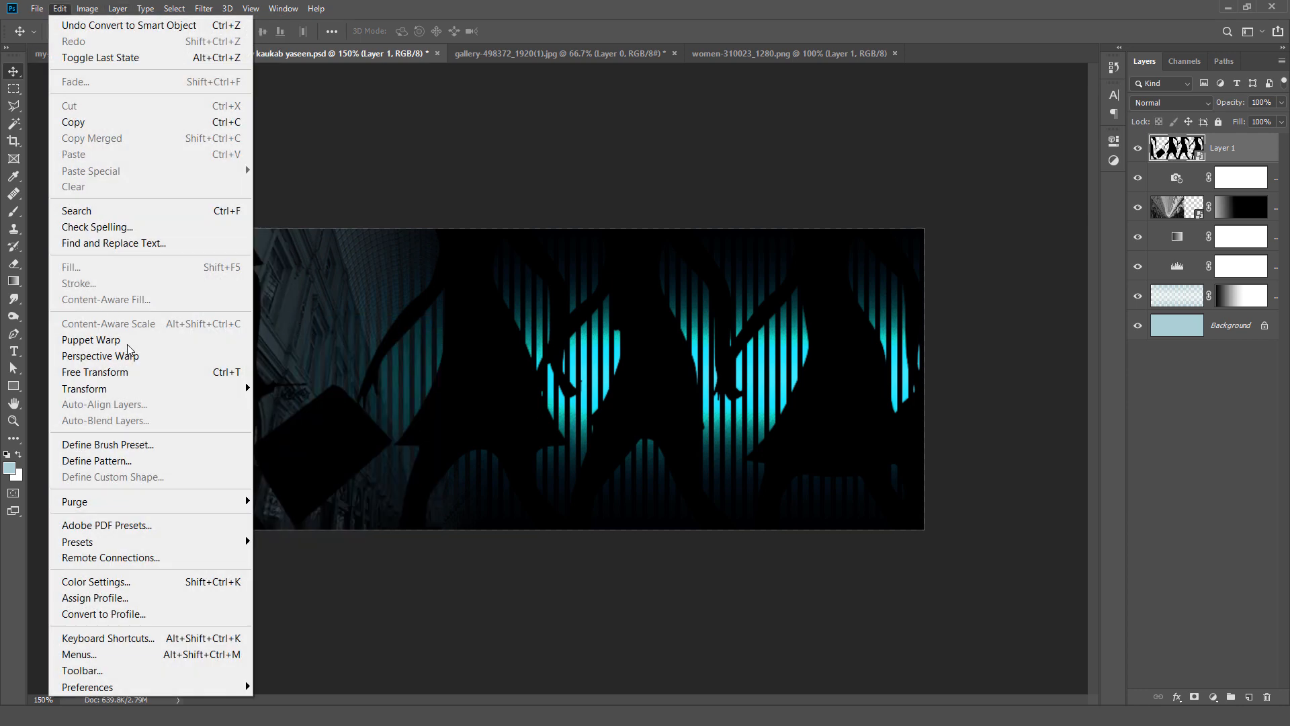
click(143, 373)
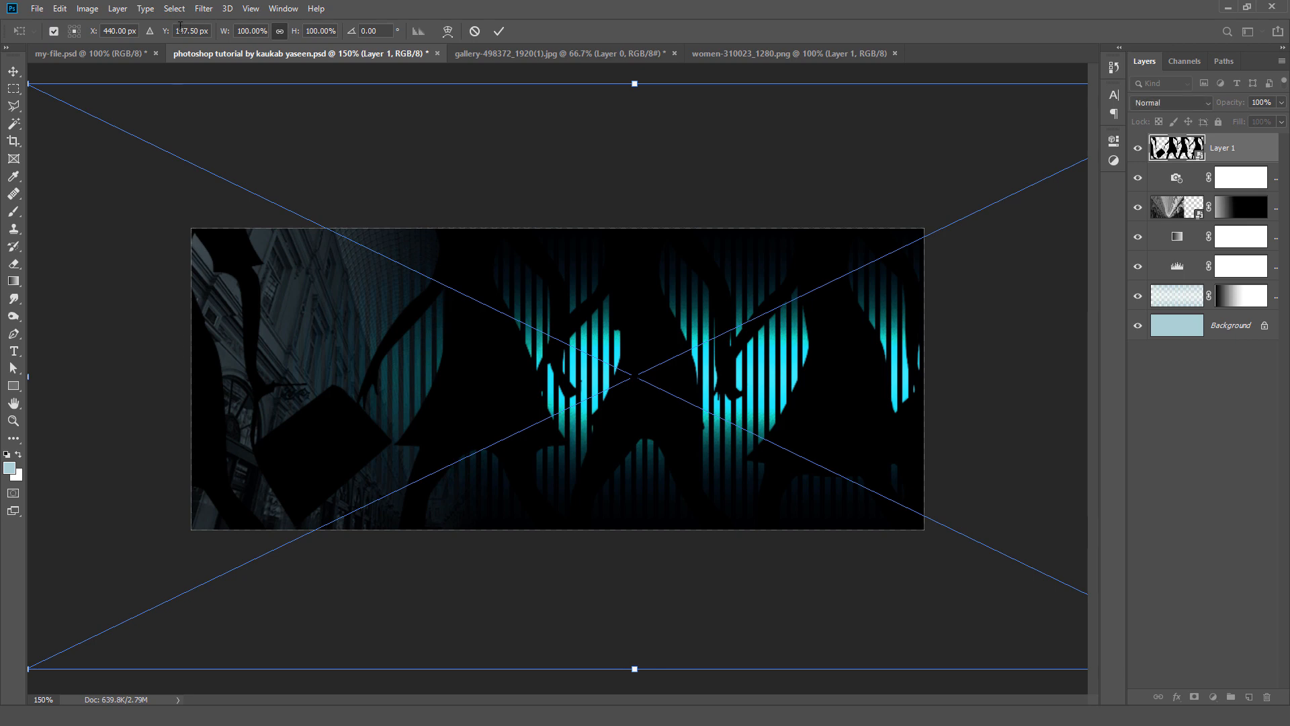
drag(226, 33, 179, 65)
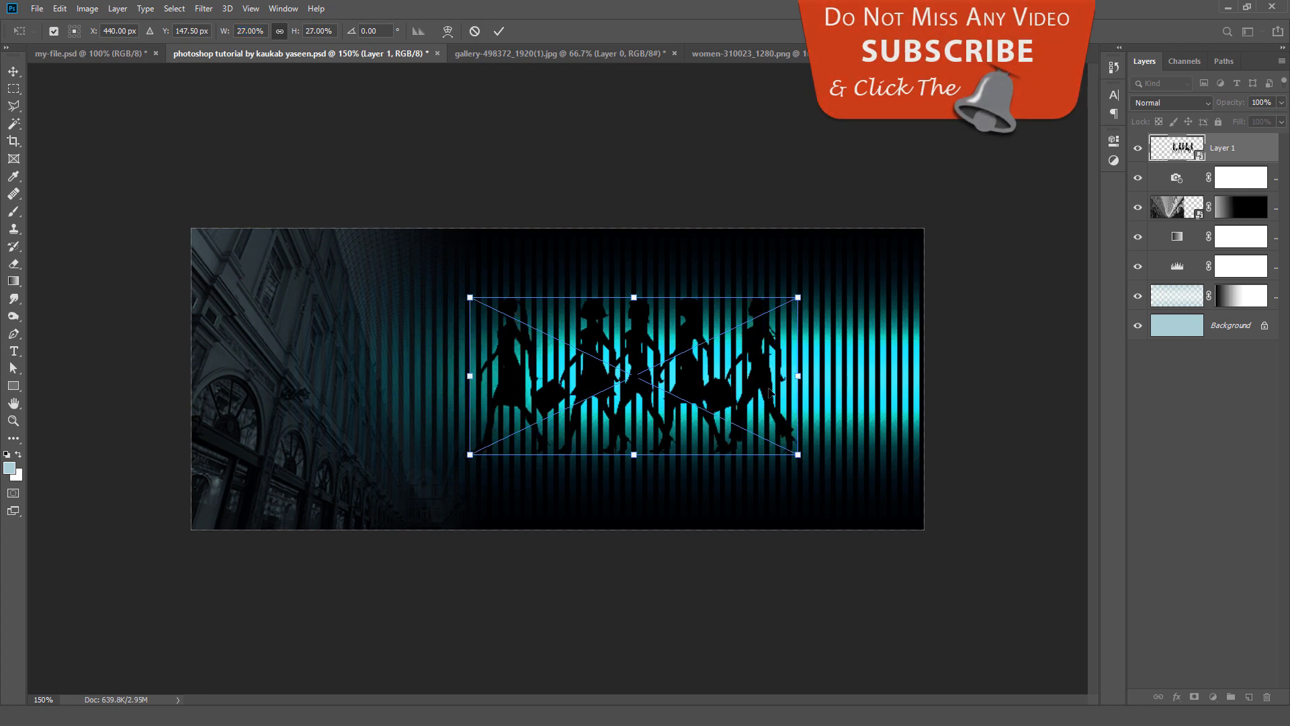
drag(770, 393, 869, 398)
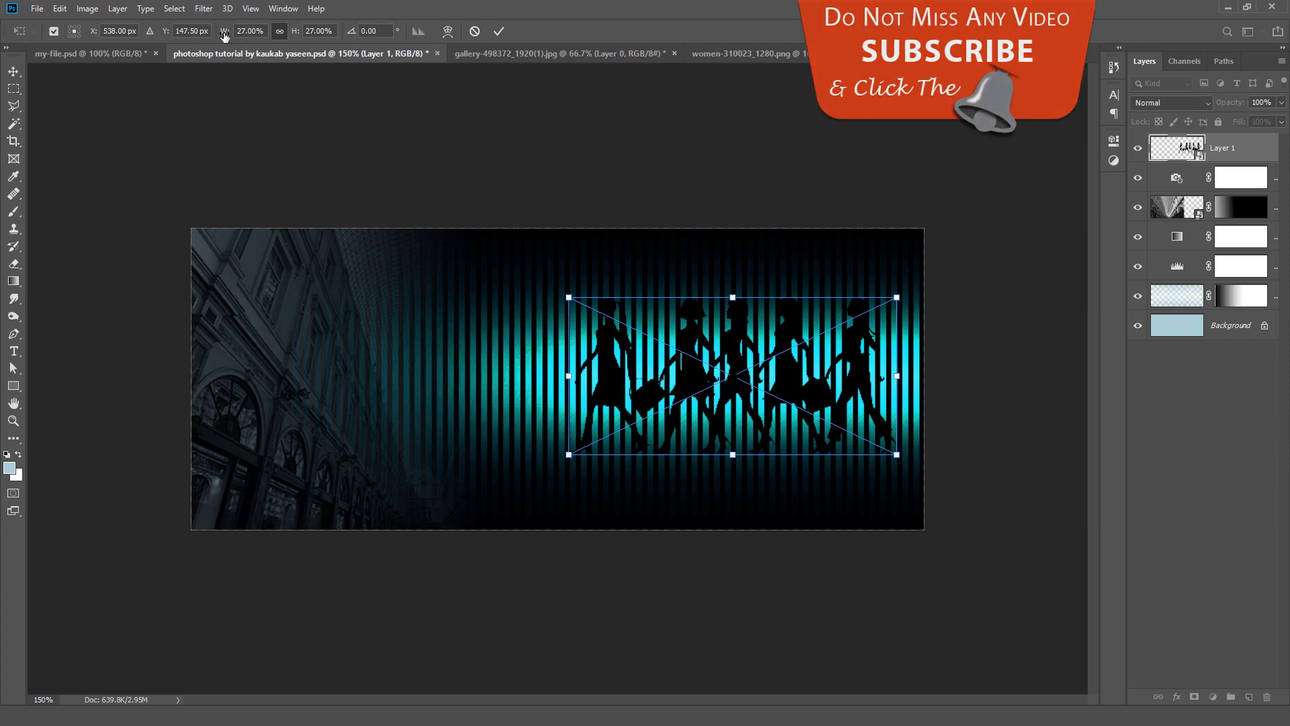
drag(224, 35, 225, 35)
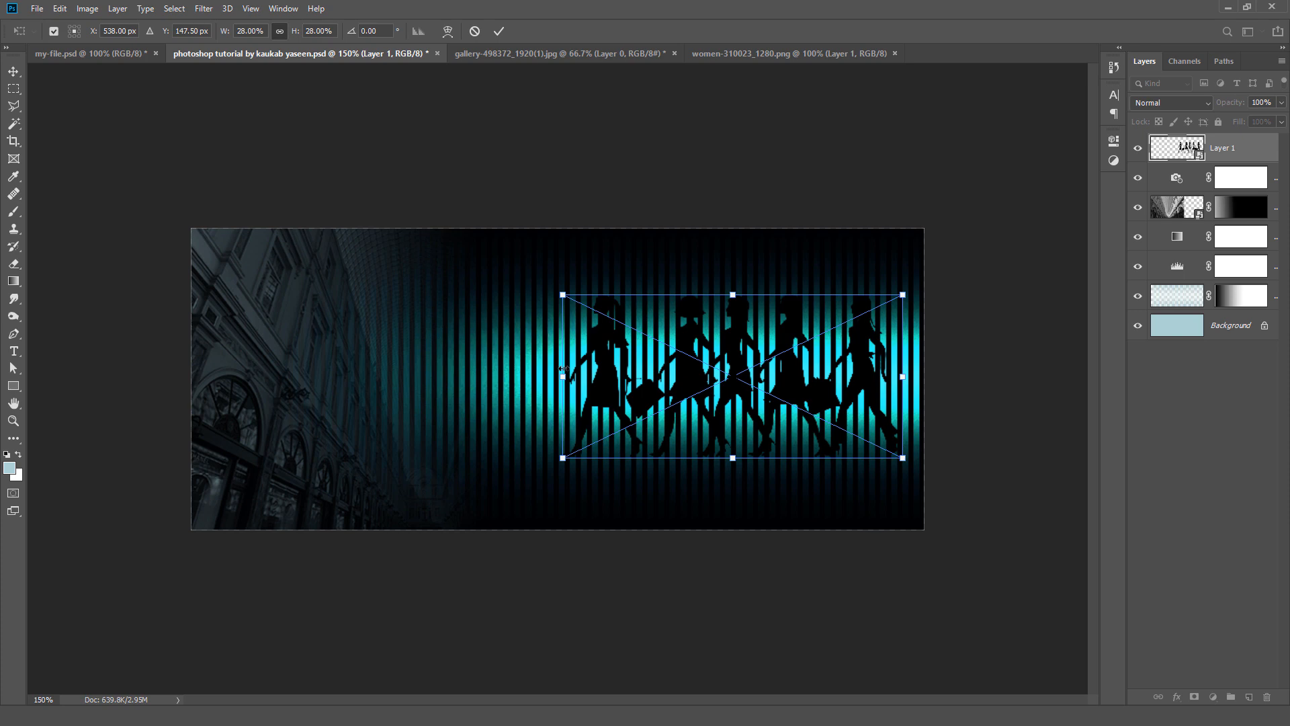
click(499, 32)
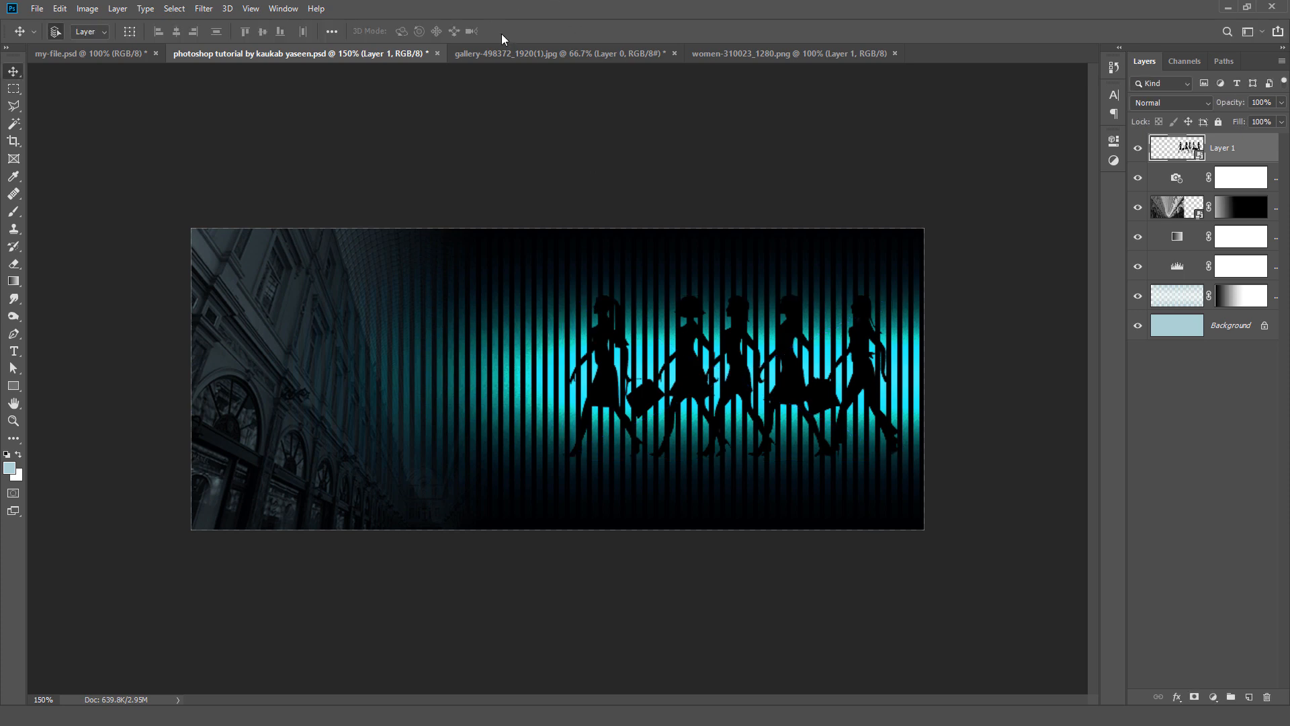
Step: Rename the silhouettes layer as Women
double_click(1223, 149)
text(Women)
key(Return)
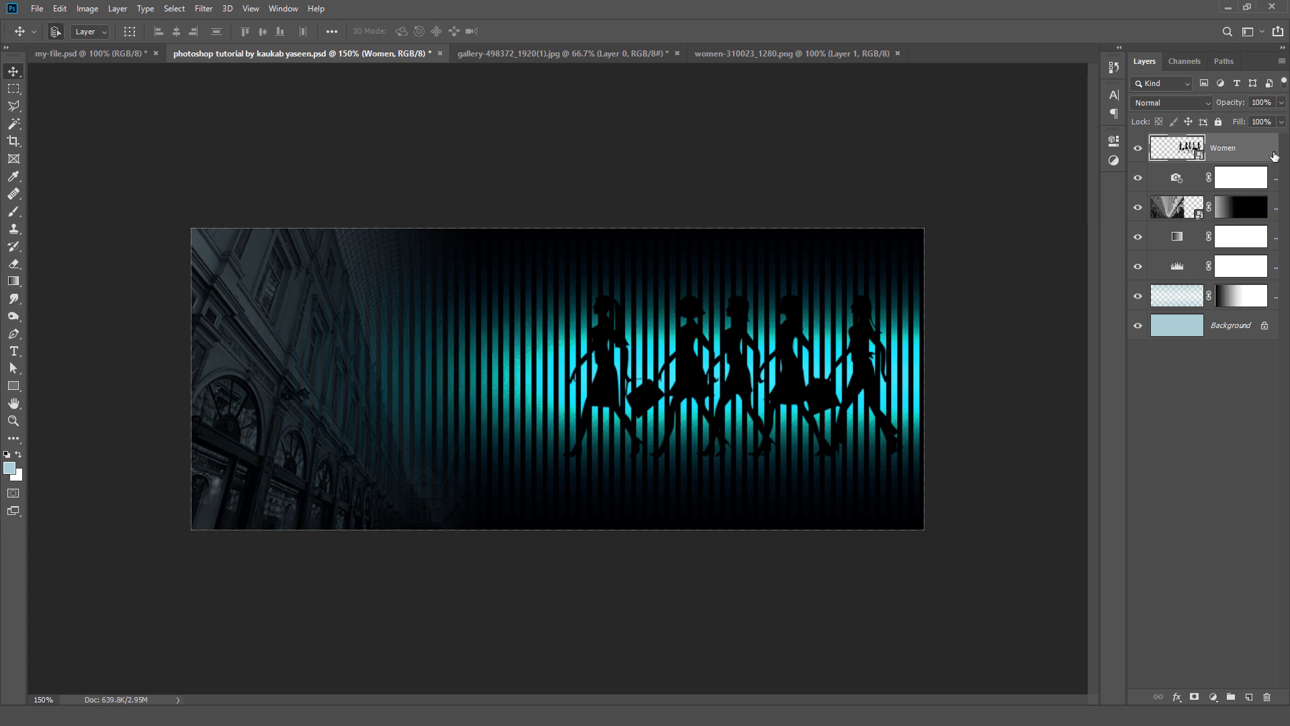
Step: Add the text "Banner Design" on the left half of the banner and colour it white (ffffff)
click(14, 351)
click(334, 379)
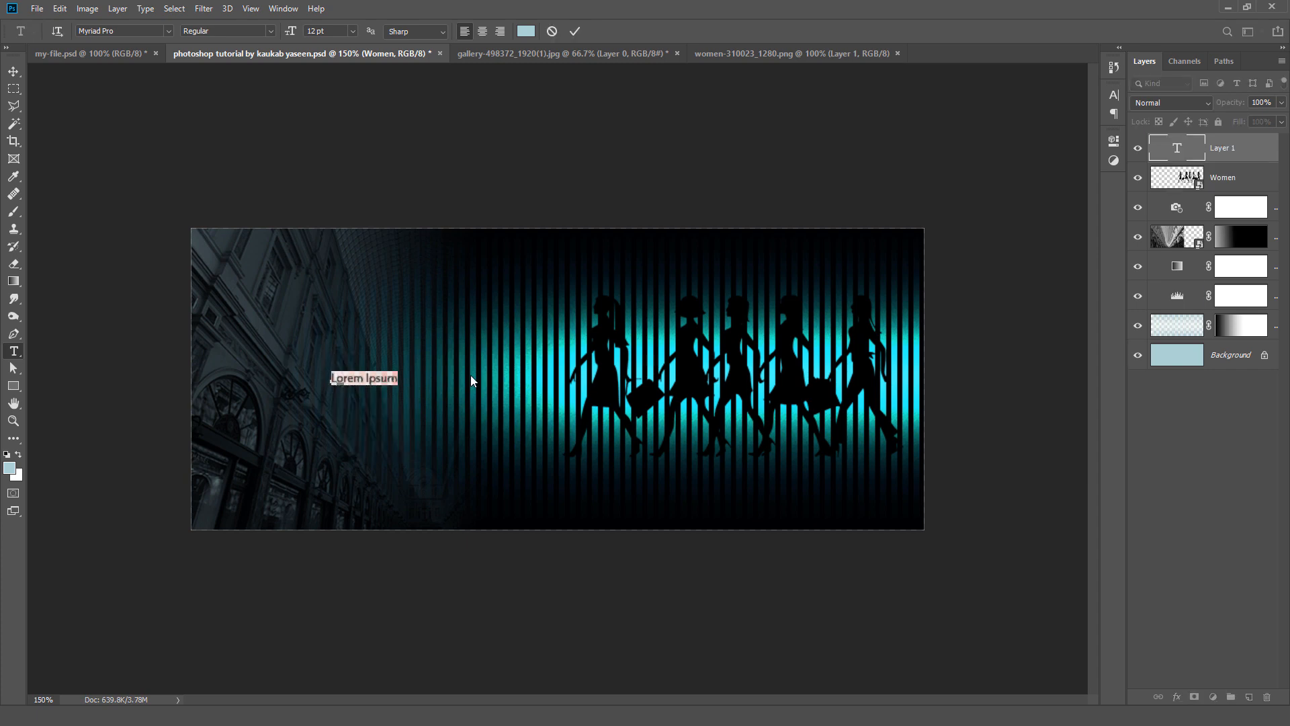
text(Banner Design)
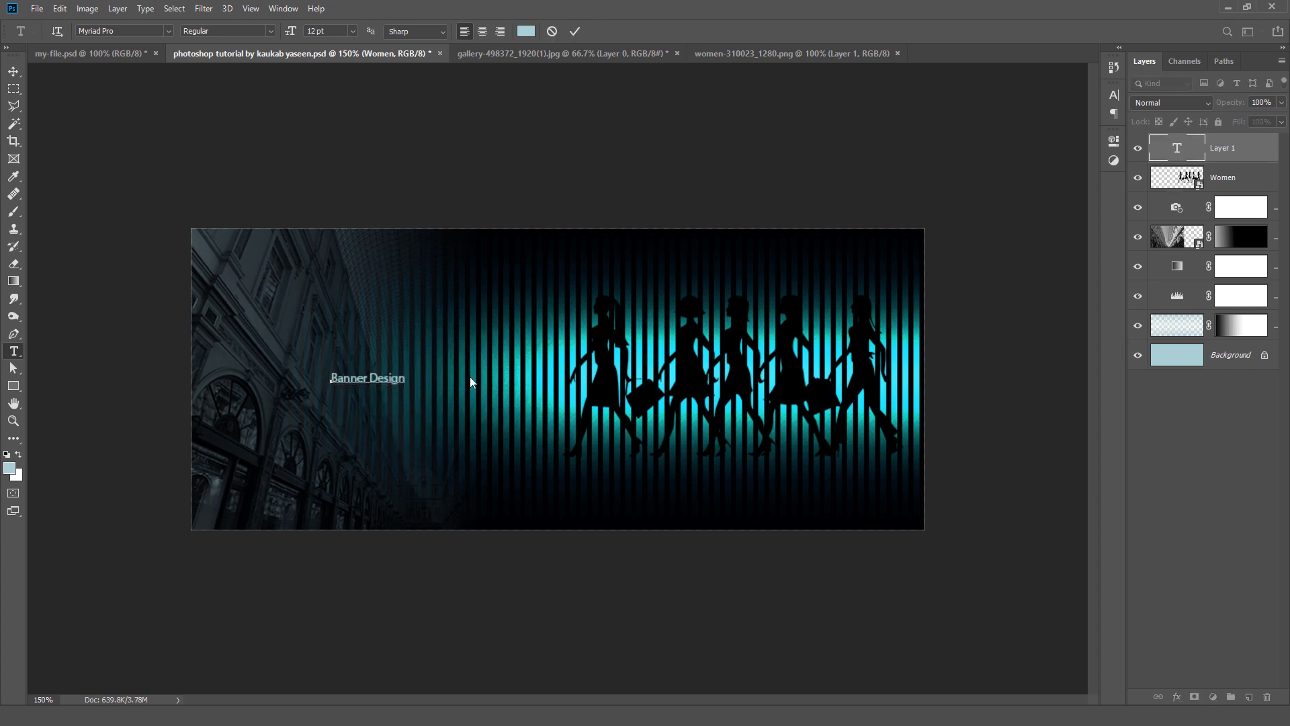
drag(407, 378, 329, 378)
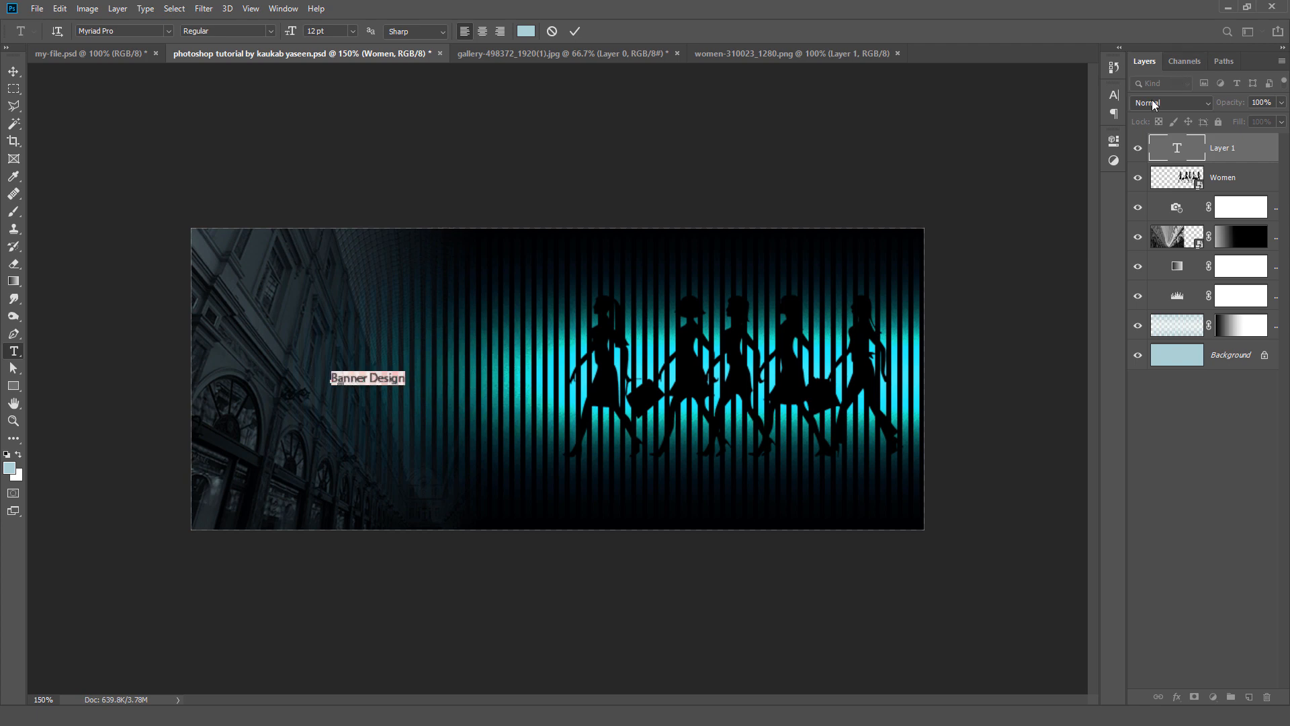
click(1115, 94)
click(1074, 178)
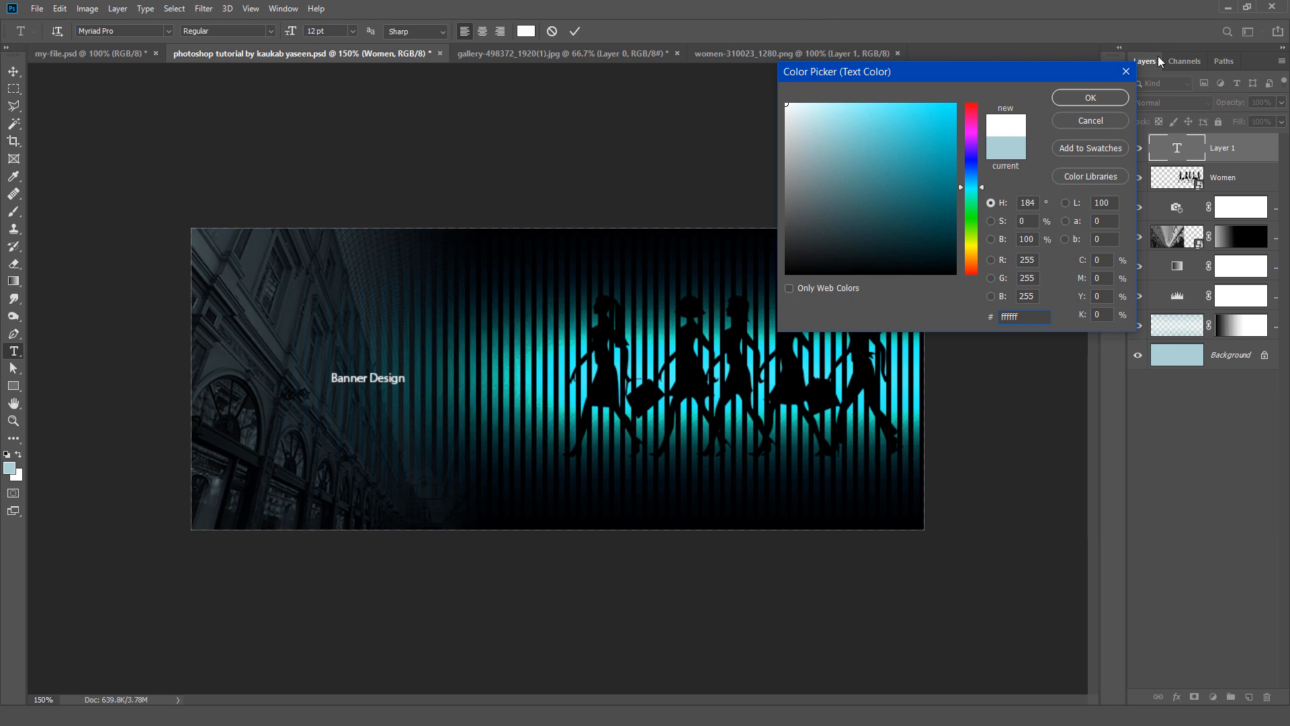
click(1091, 98)
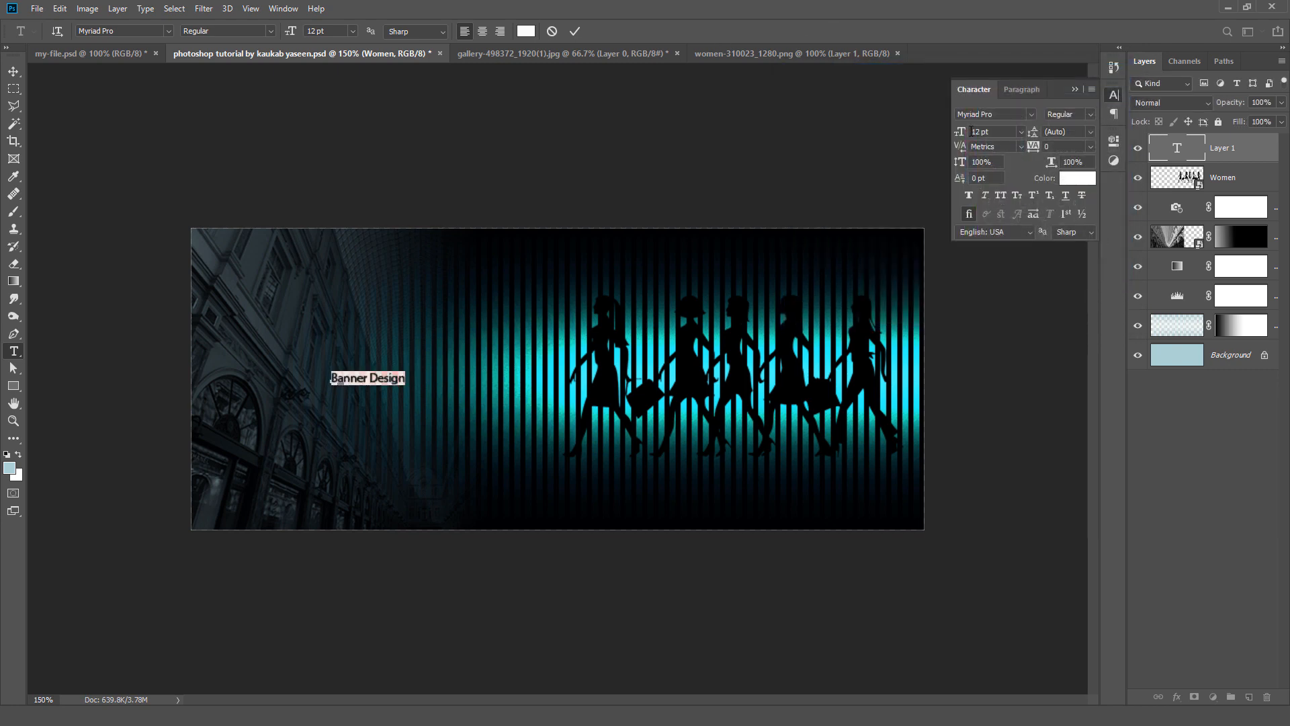
Step: Set the Banner Design text to 36 pt All Caps and move it up and left over the mall photo
click(1023, 135)
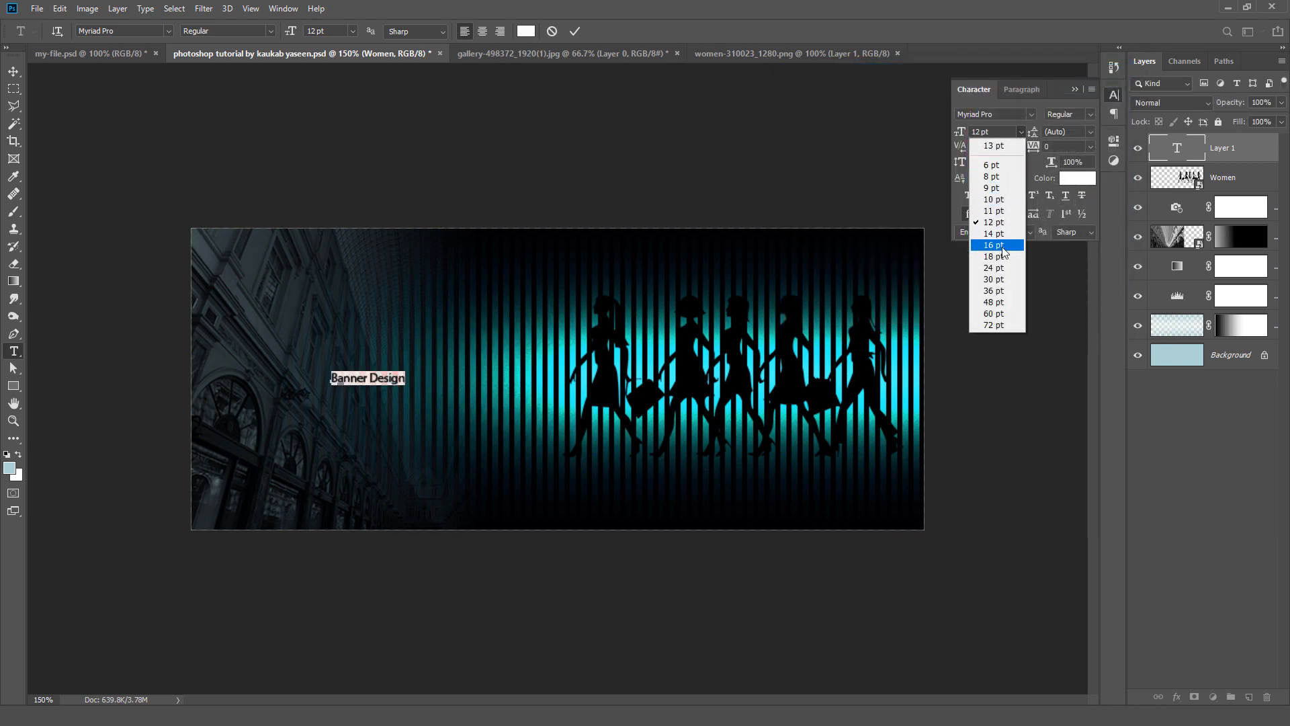
click(994, 291)
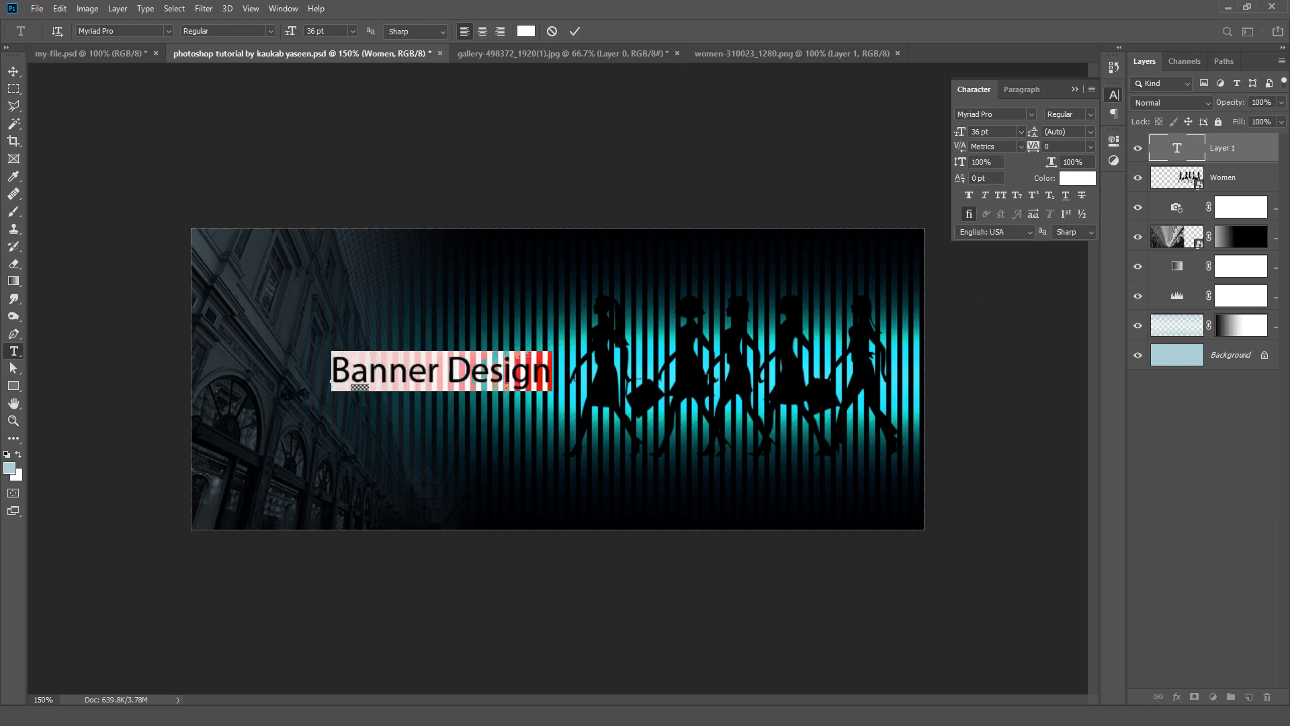
click(1002, 200)
click(14, 71)
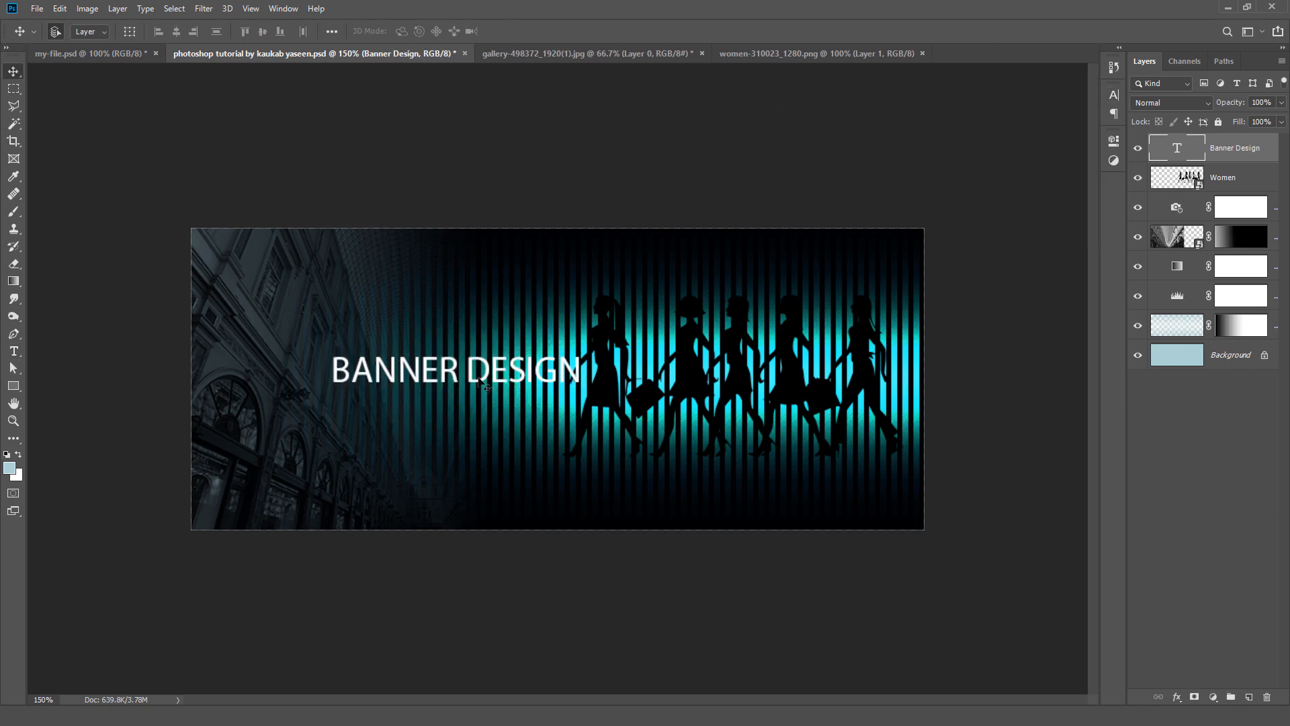
drag(479, 381, 373, 338)
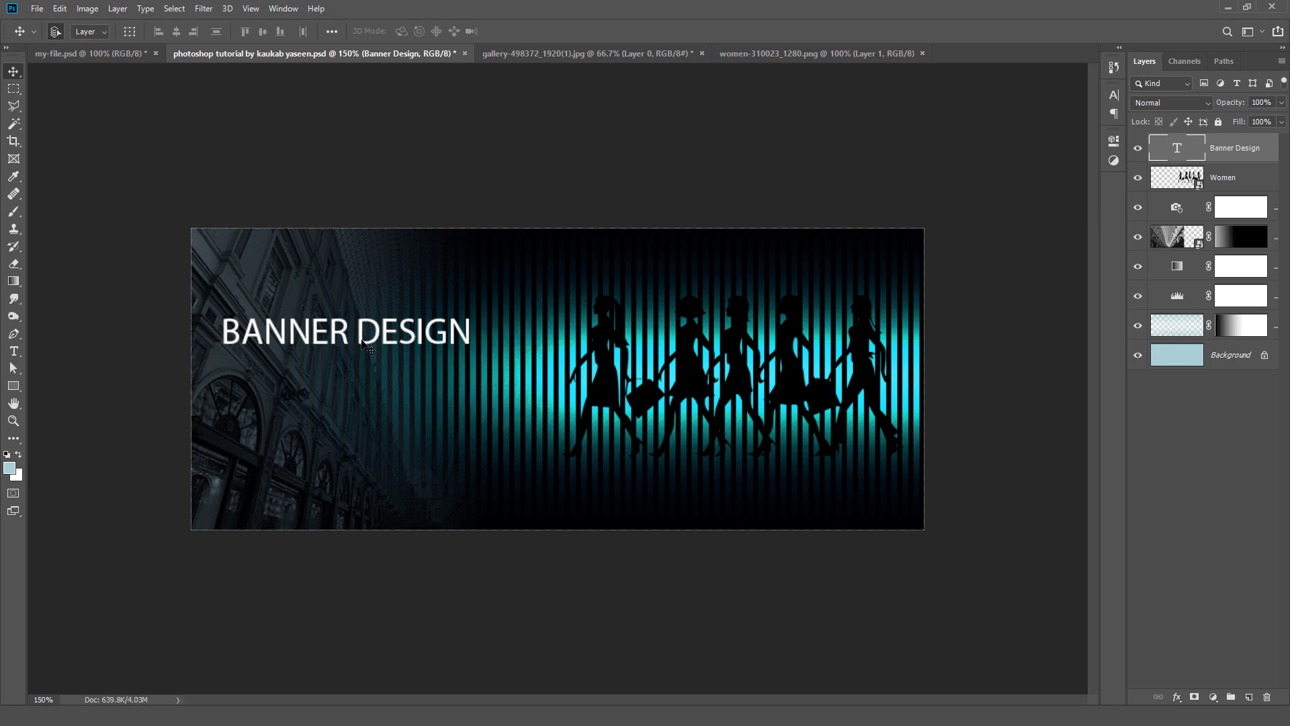
Step: Add a 14 pt text line reading "Lorem ipsum dolor sit amet" below the Banner Design heading
click(13, 351)
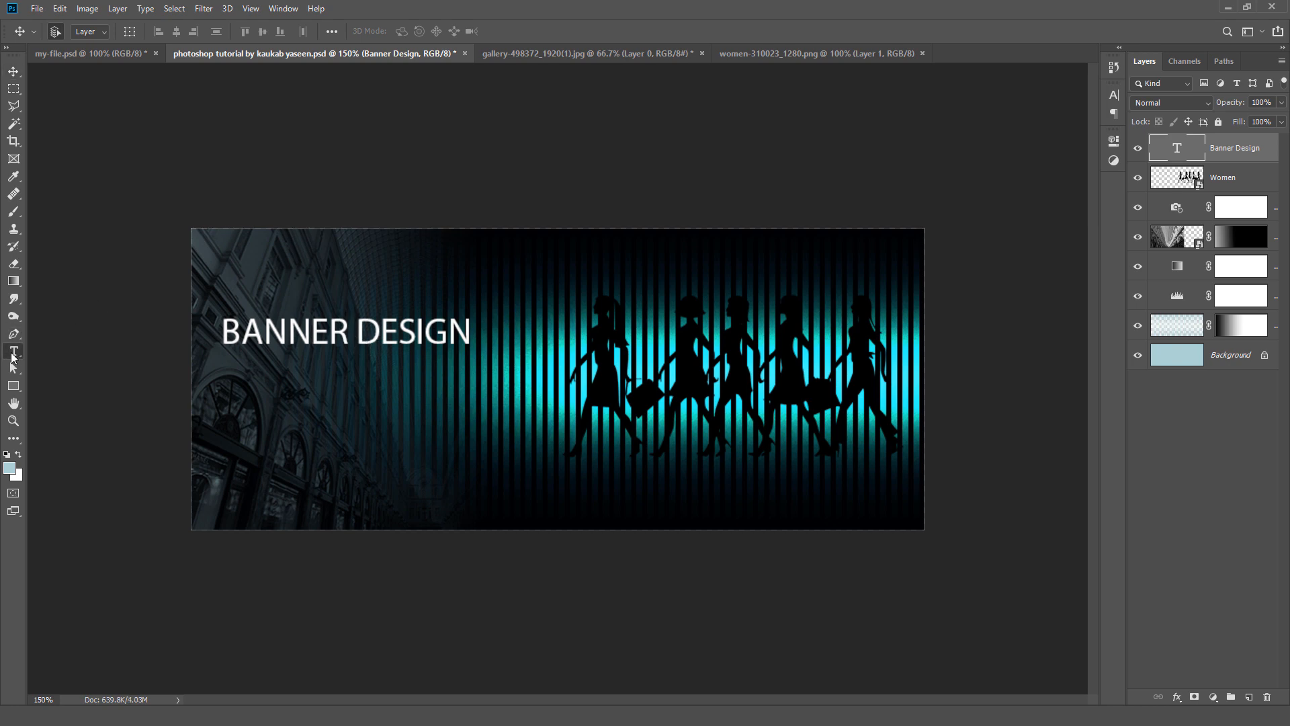
click(303, 385)
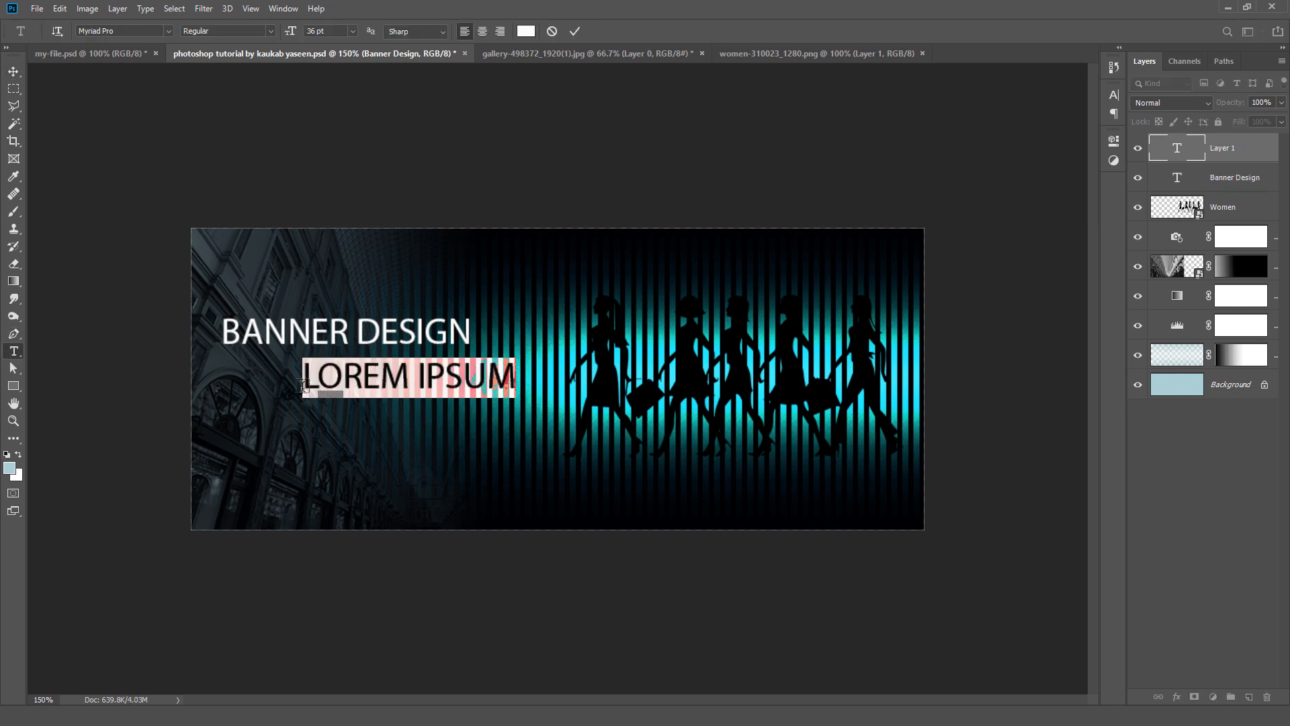
click(352, 31)
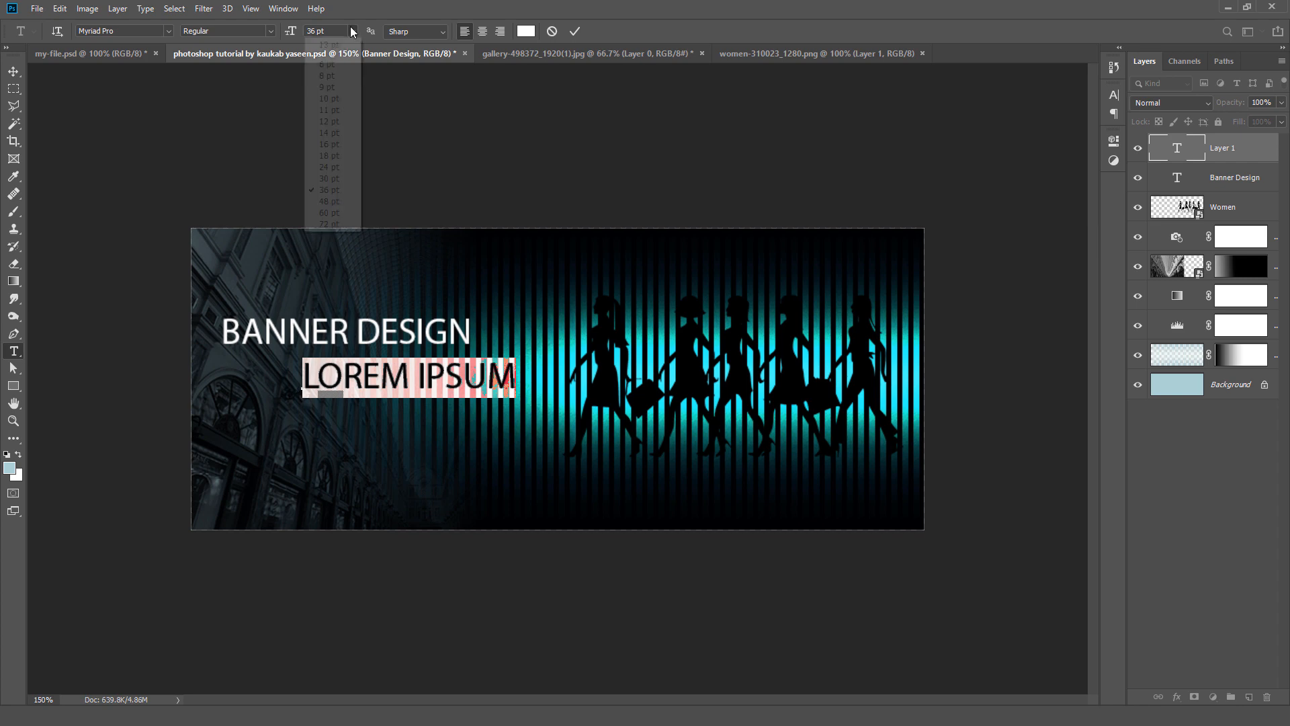
click(332, 132)
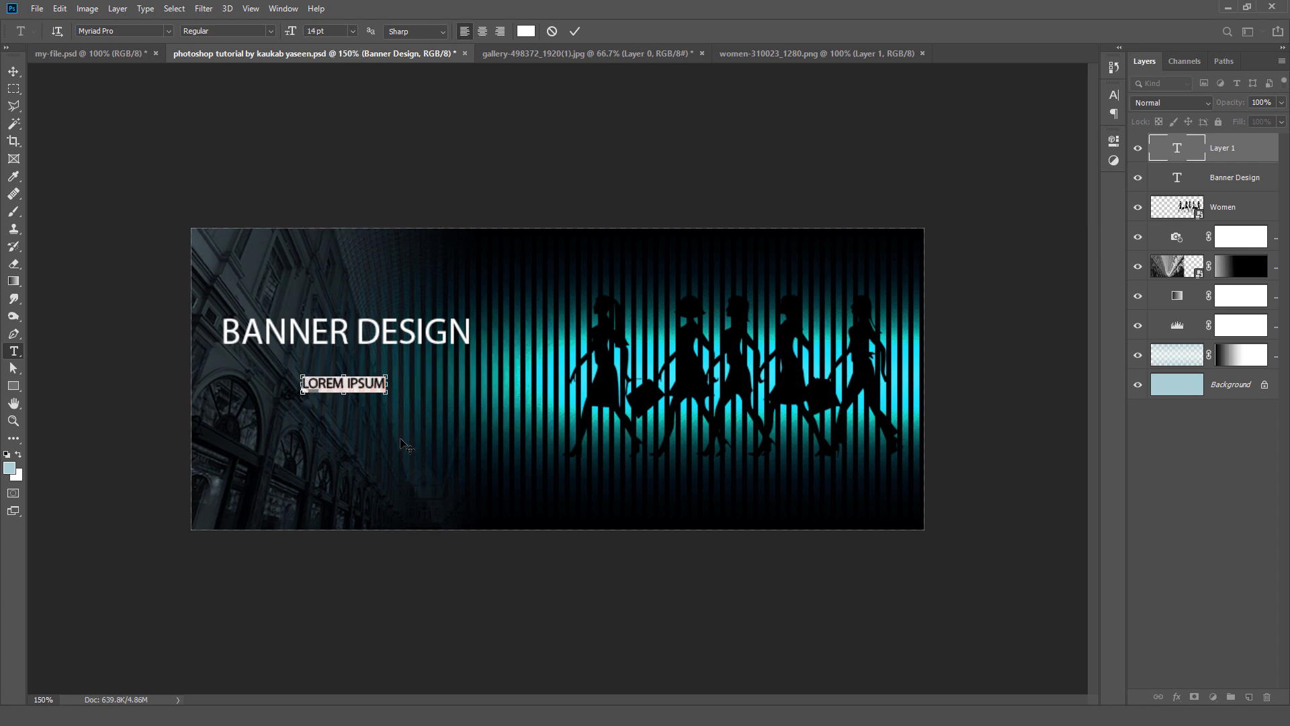
text(LOREM IPSUM DOLOR SIT AMET)
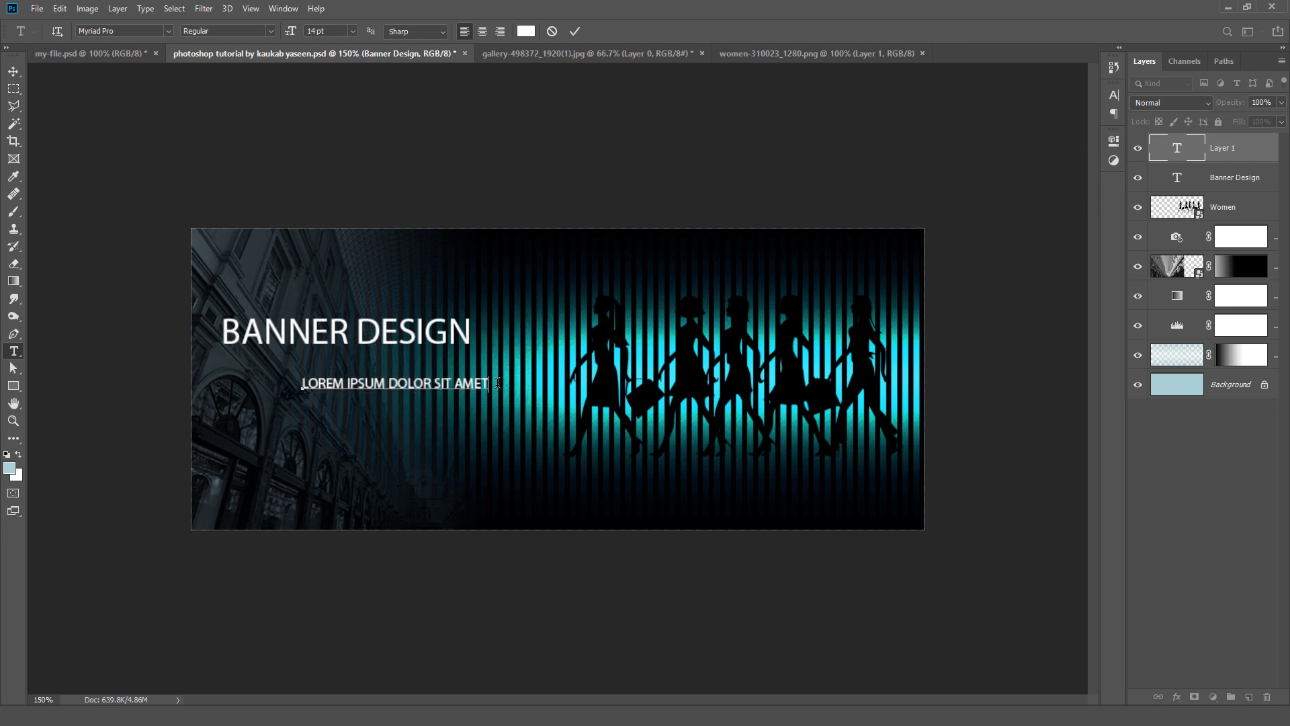
Step: Set the tracking of the whole lorem ipsum line to 200
key(ctrl+a)
click(1115, 95)
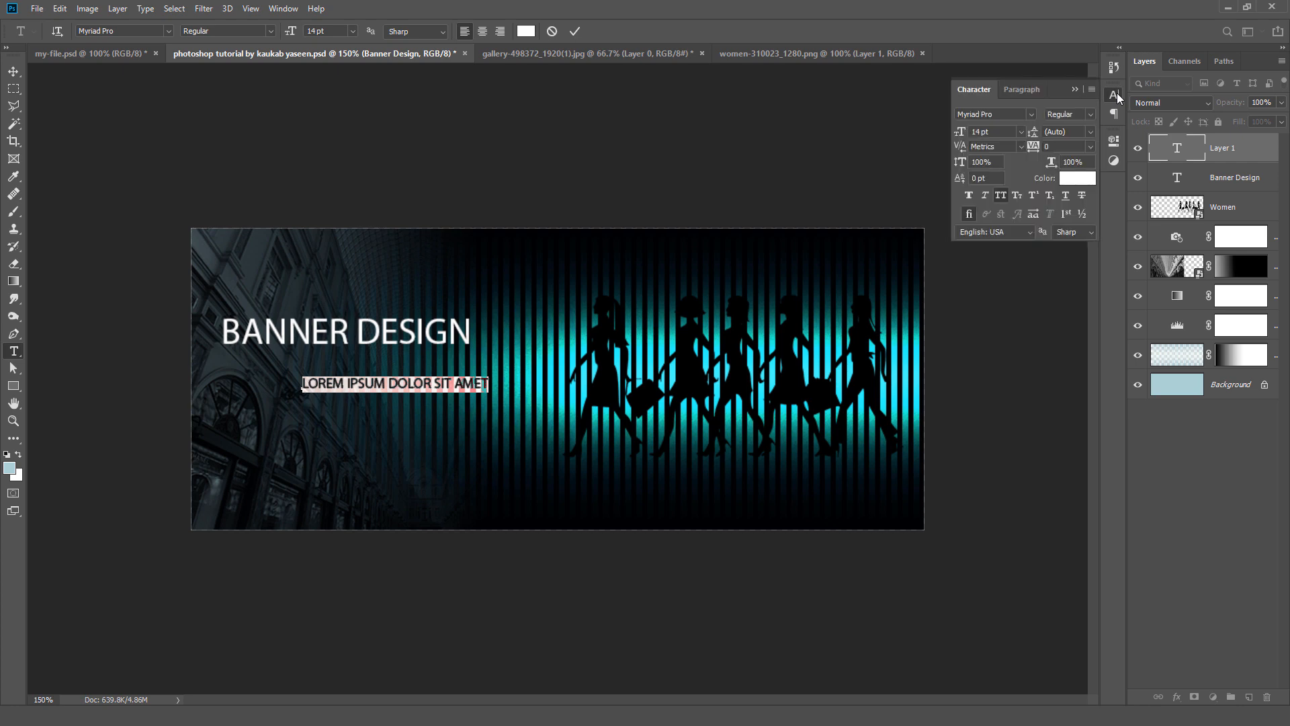
click(1091, 147)
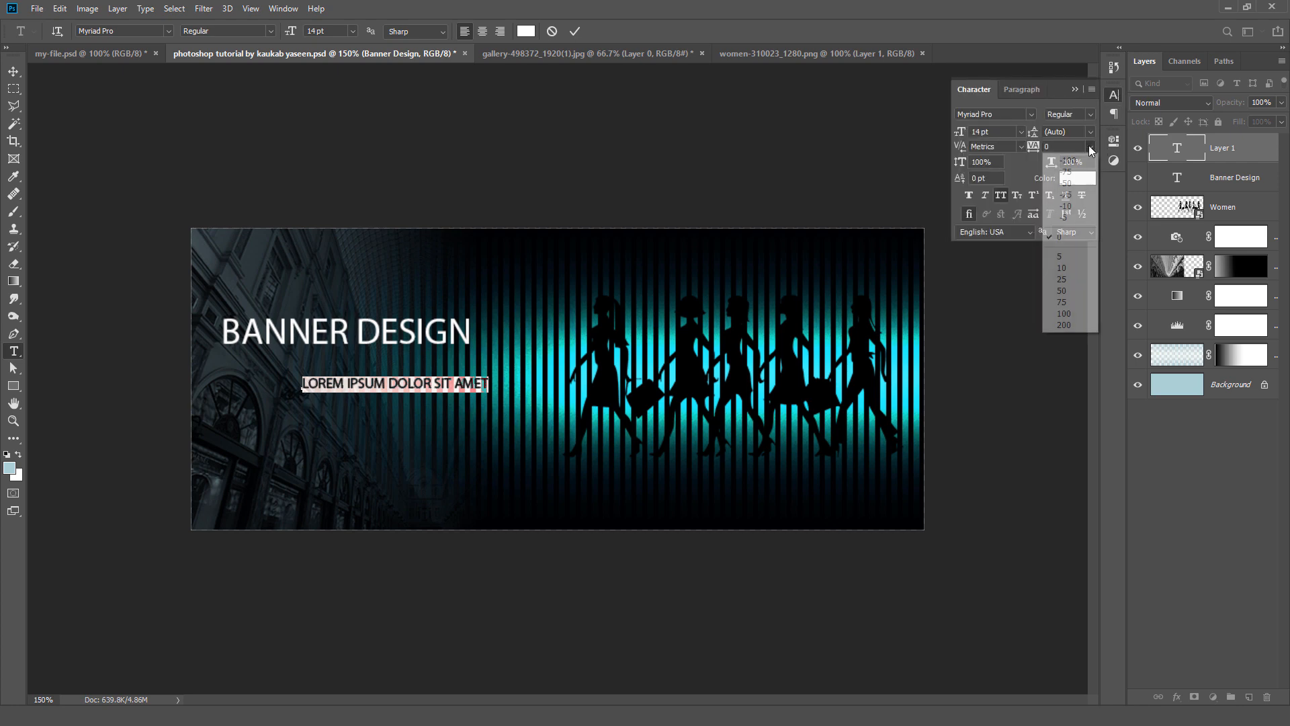
click(1065, 325)
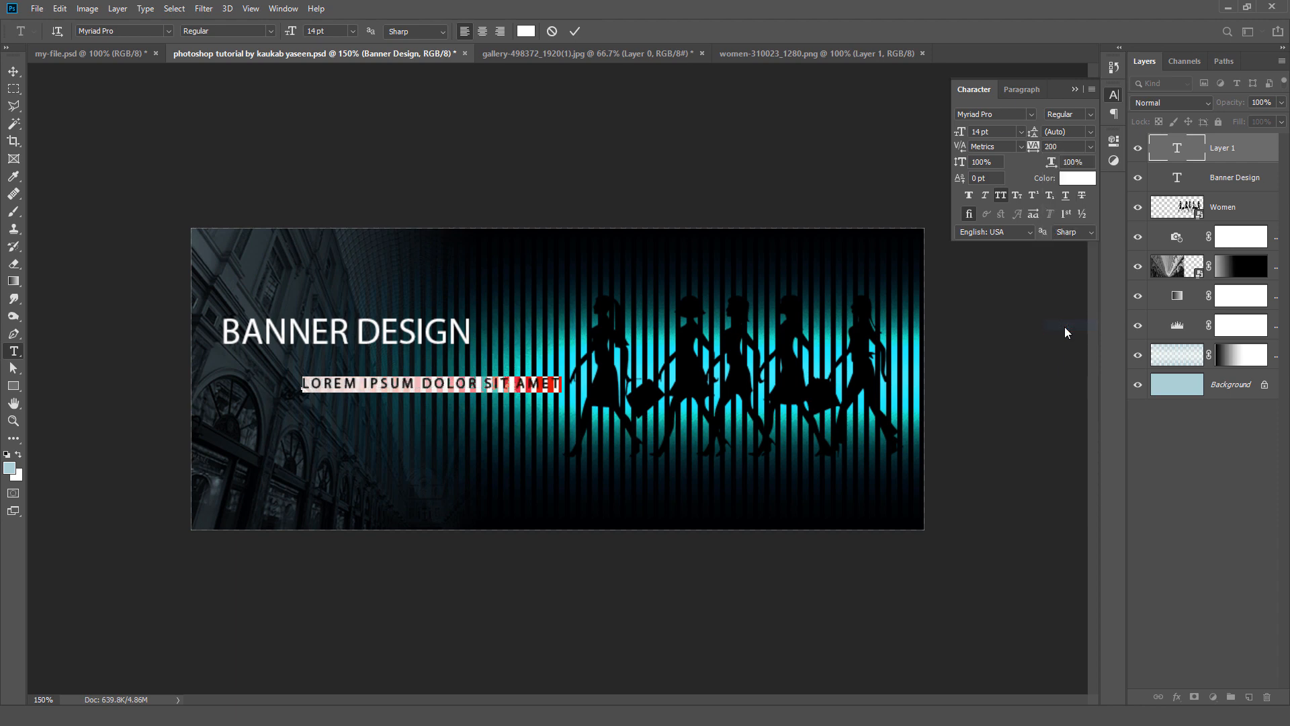
Step: Move the lorem ipsum line directly beneath the heading, aligned with its left edge, and set its tracking to 160
click(13, 71)
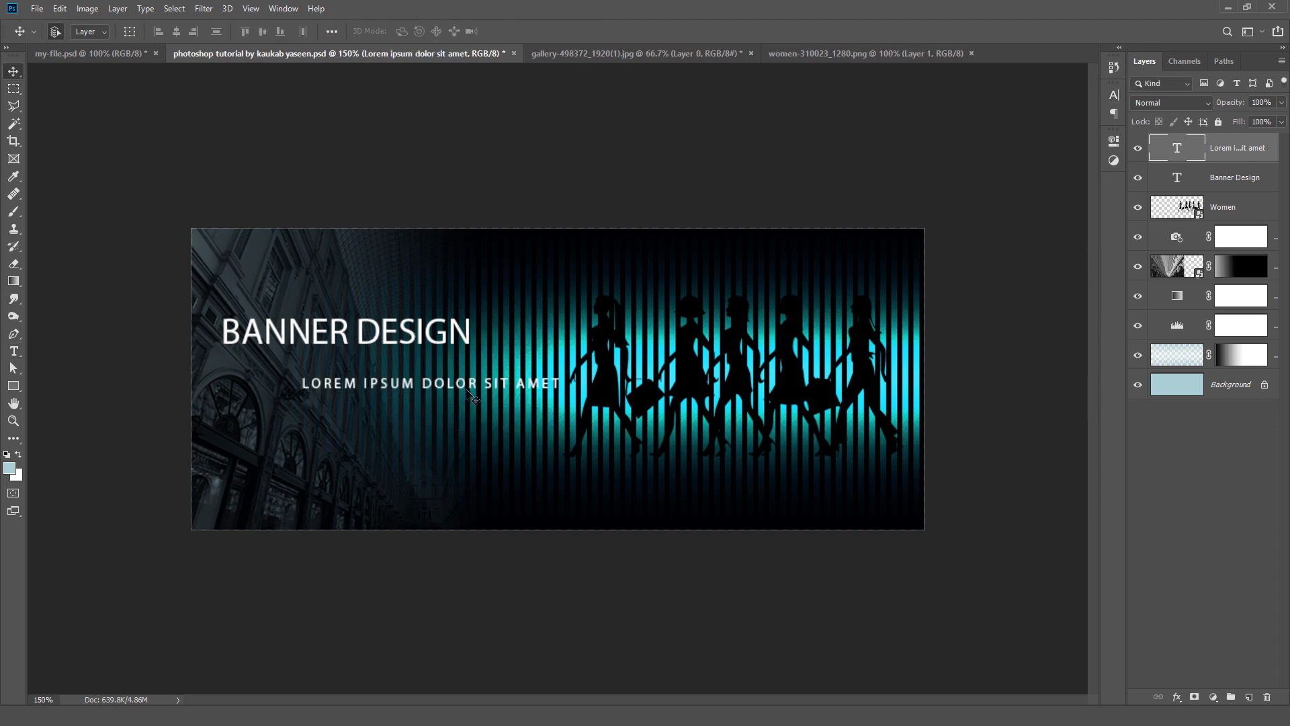
drag(448, 382, 396, 361)
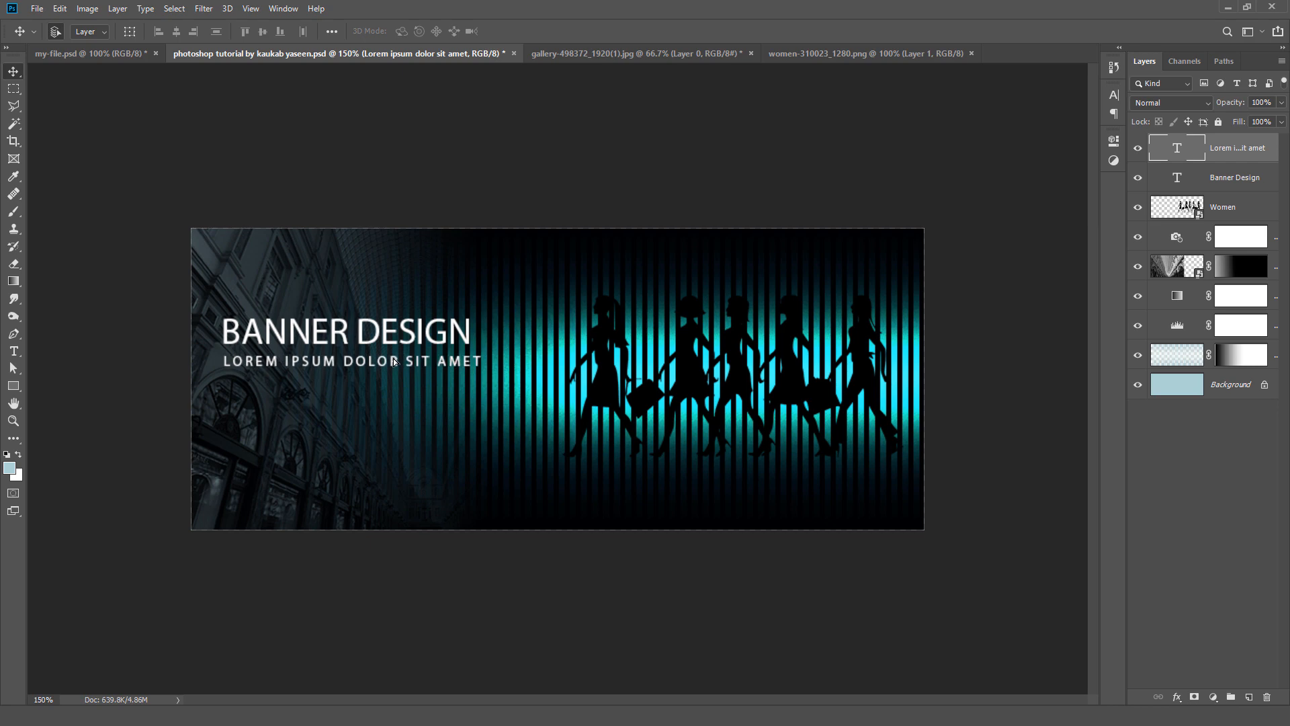
click(1115, 96)
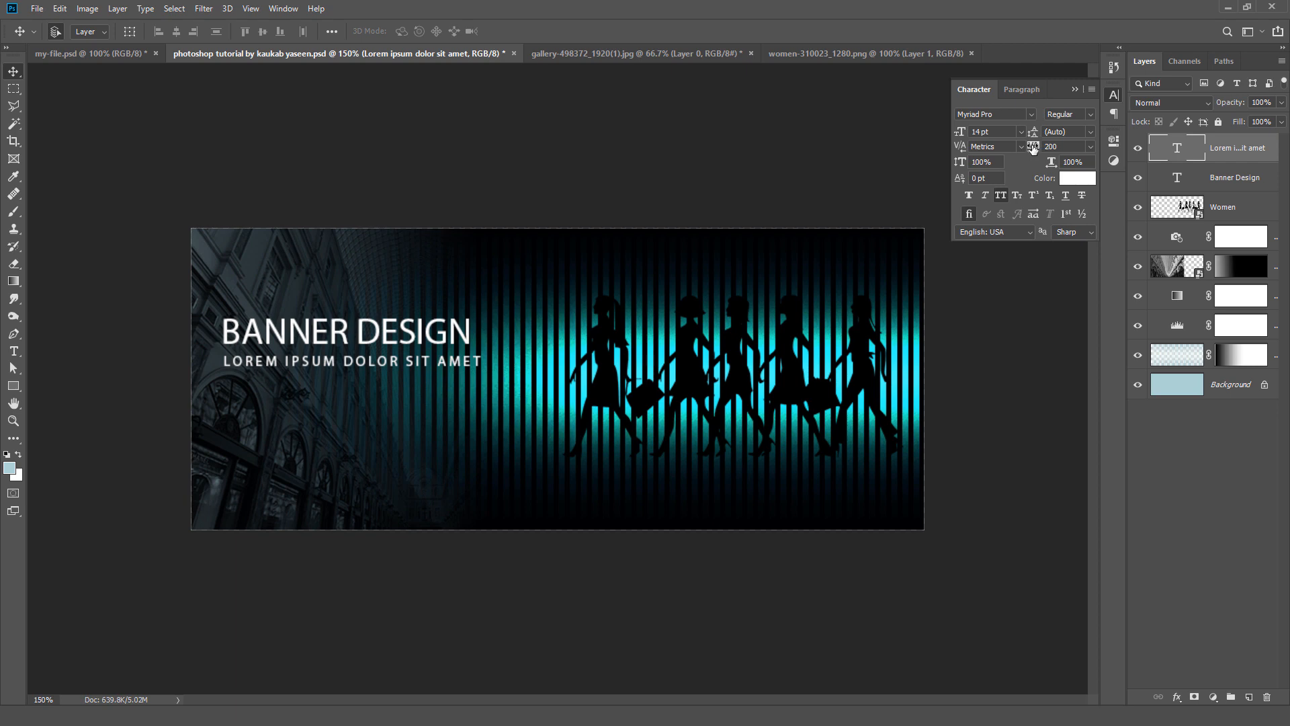
drag(1033, 148, 1032, 149)
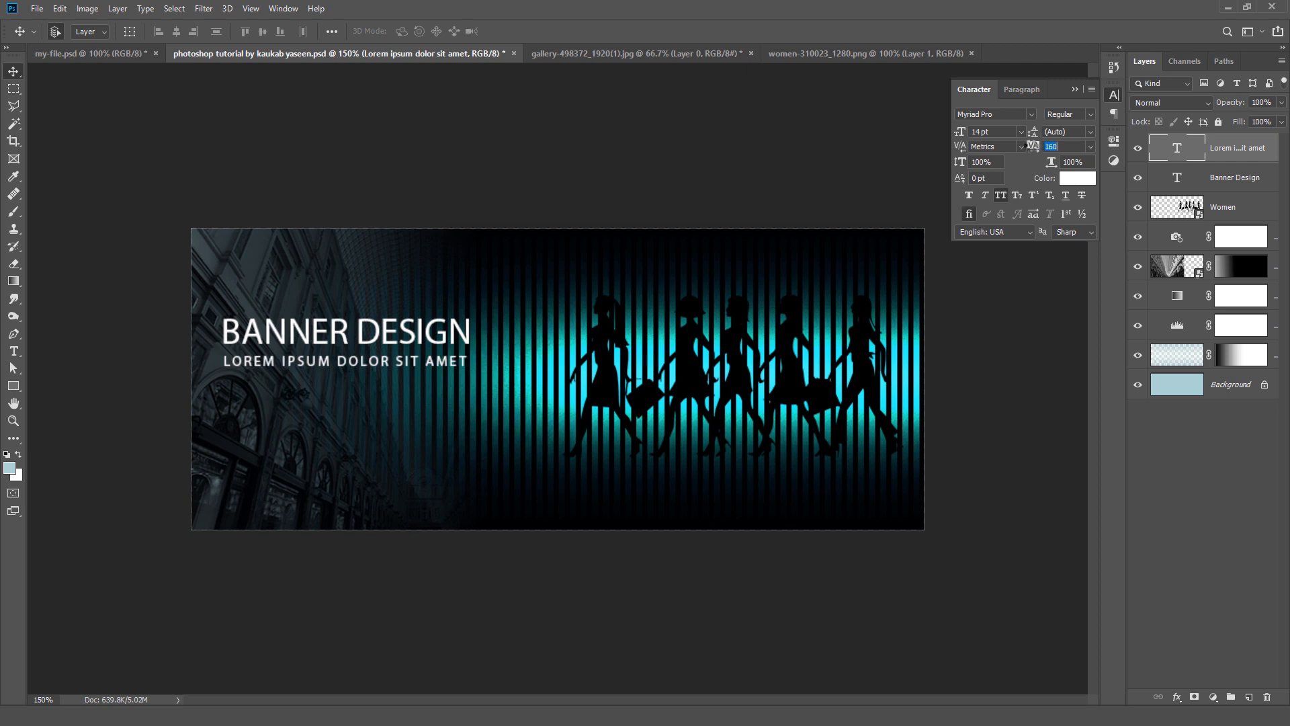
Step: Set the lorem ipsum line's tracking to 180 and align the line and the Banner Design heading by their horizontal centers
drag(1034, 146, 1032, 152)
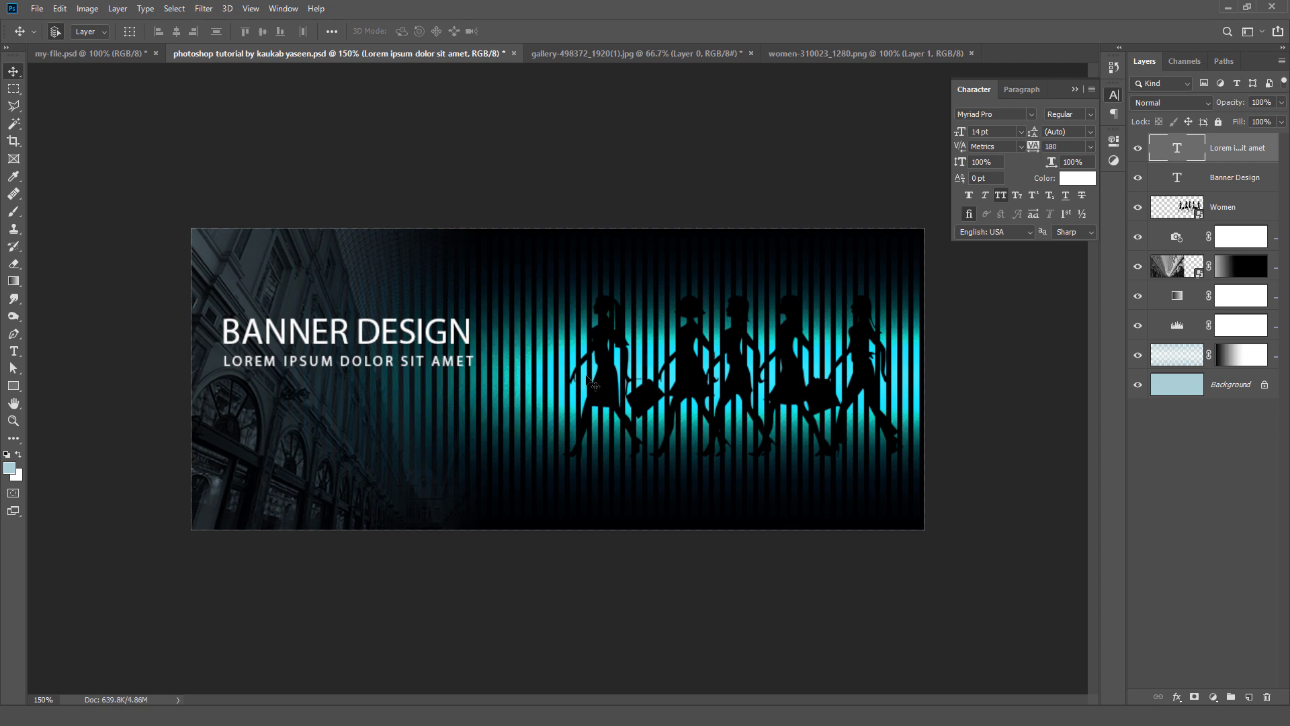
shift+click(1262, 178)
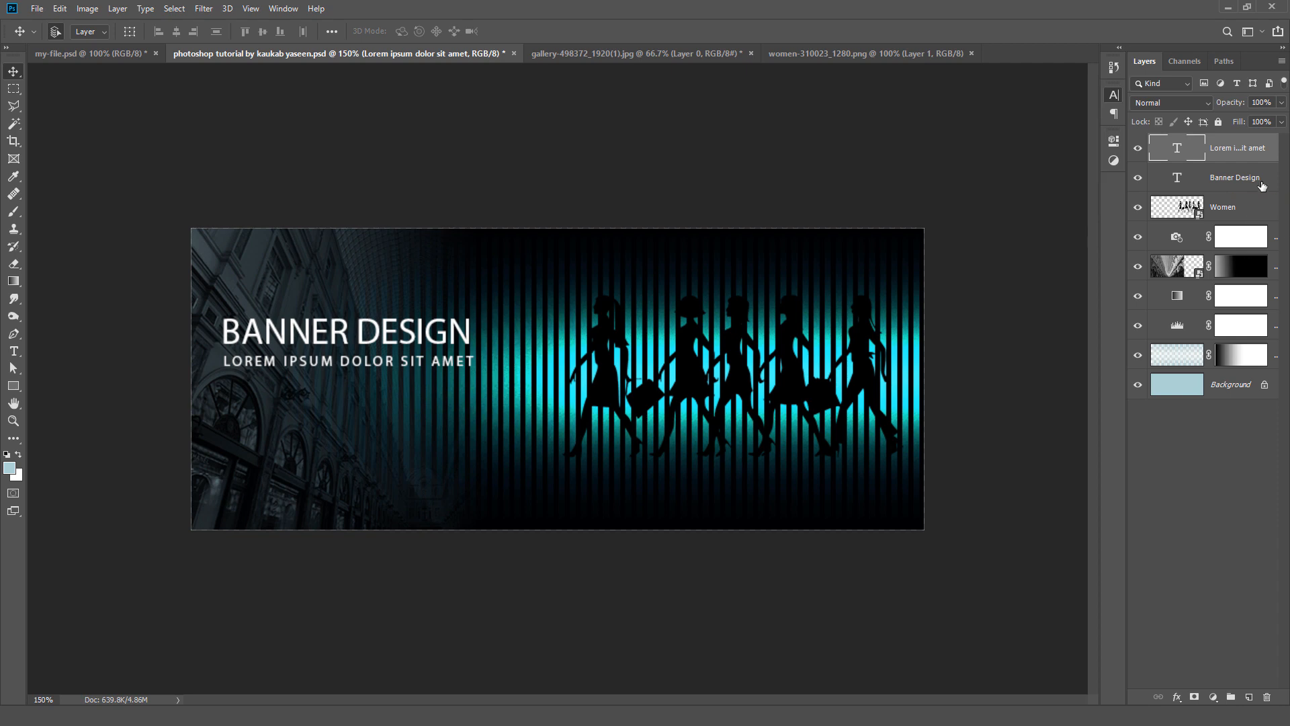
click(176, 32)
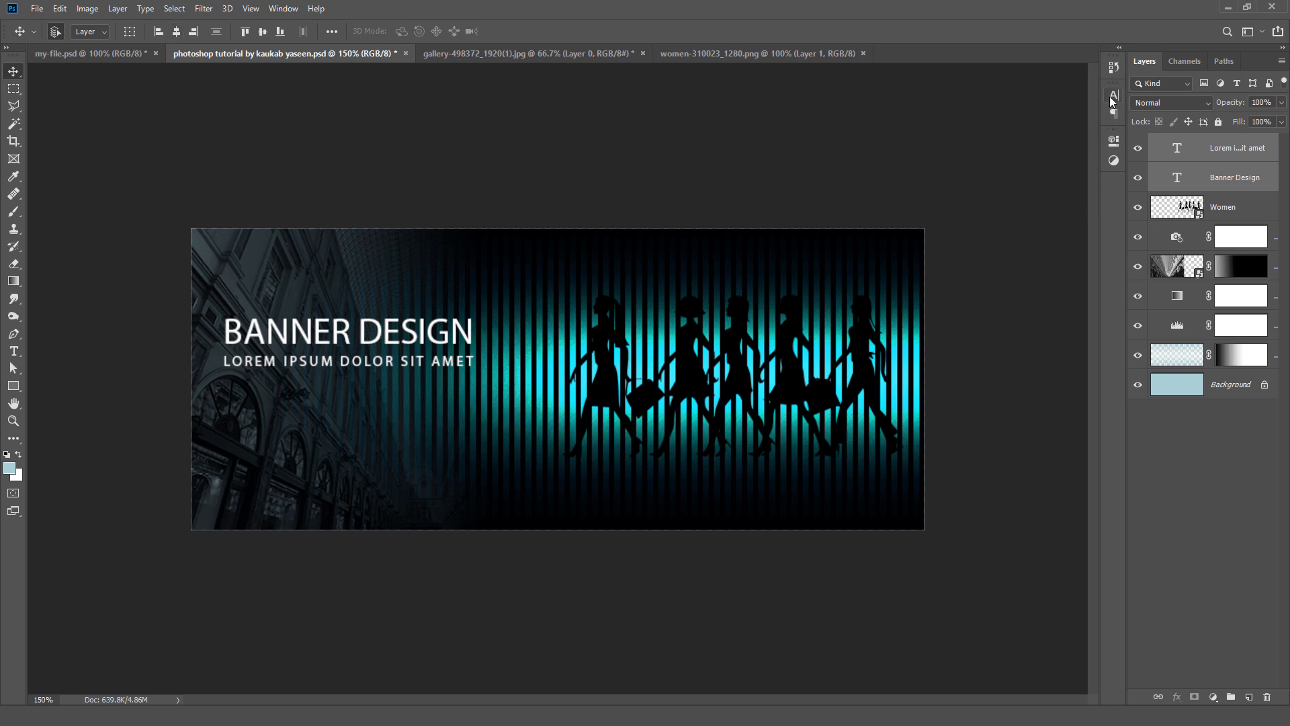
click(1179, 148)
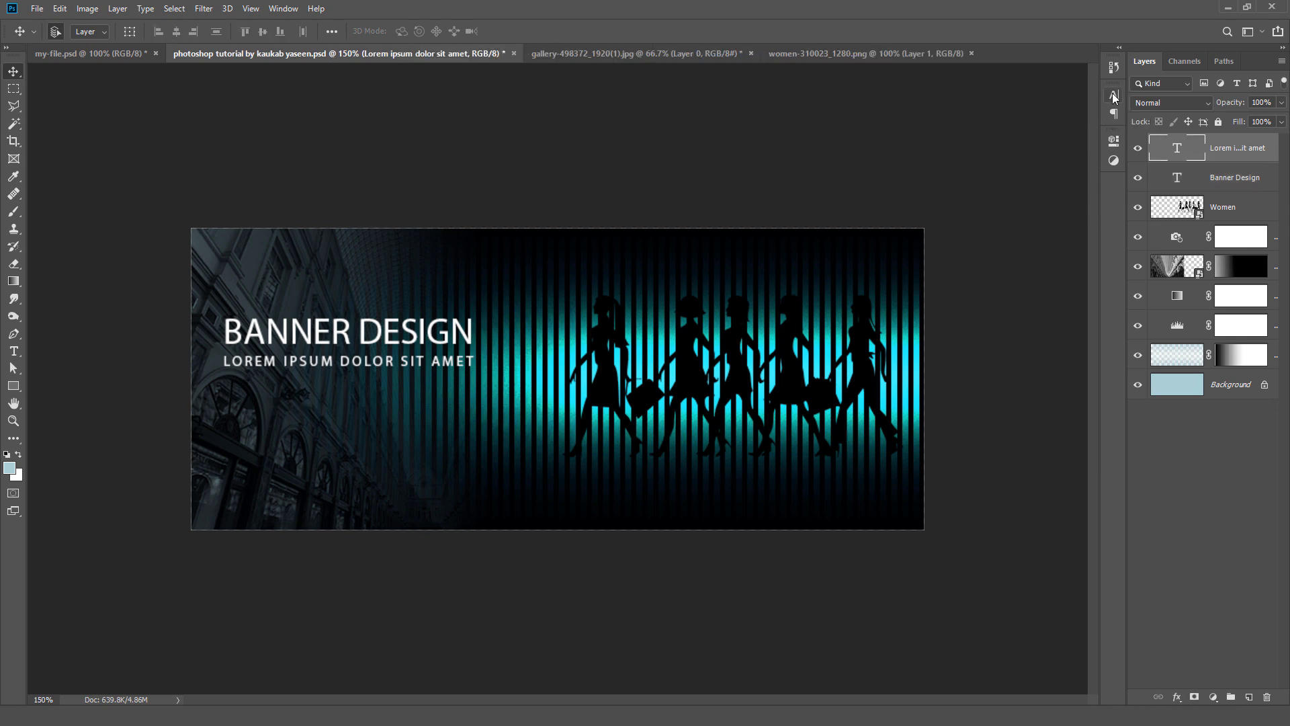
click(1114, 95)
click(1058, 146)
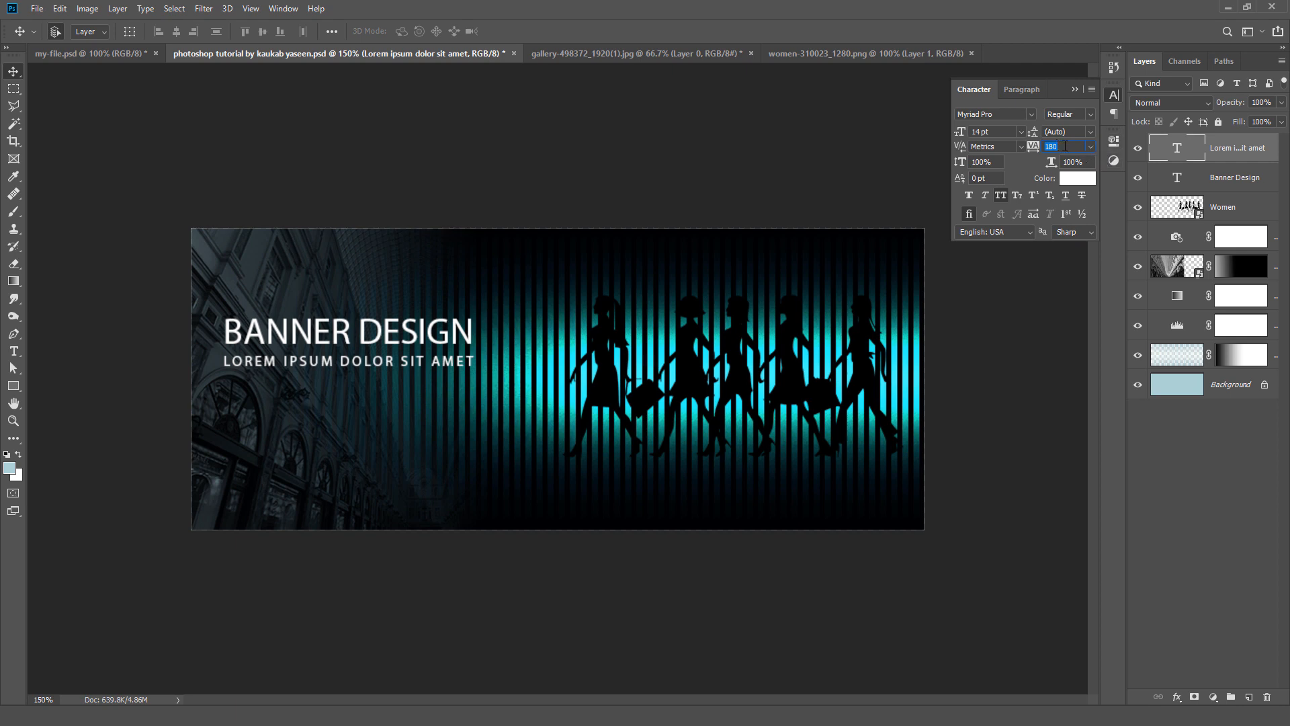
click(1066, 146)
click(974, 415)
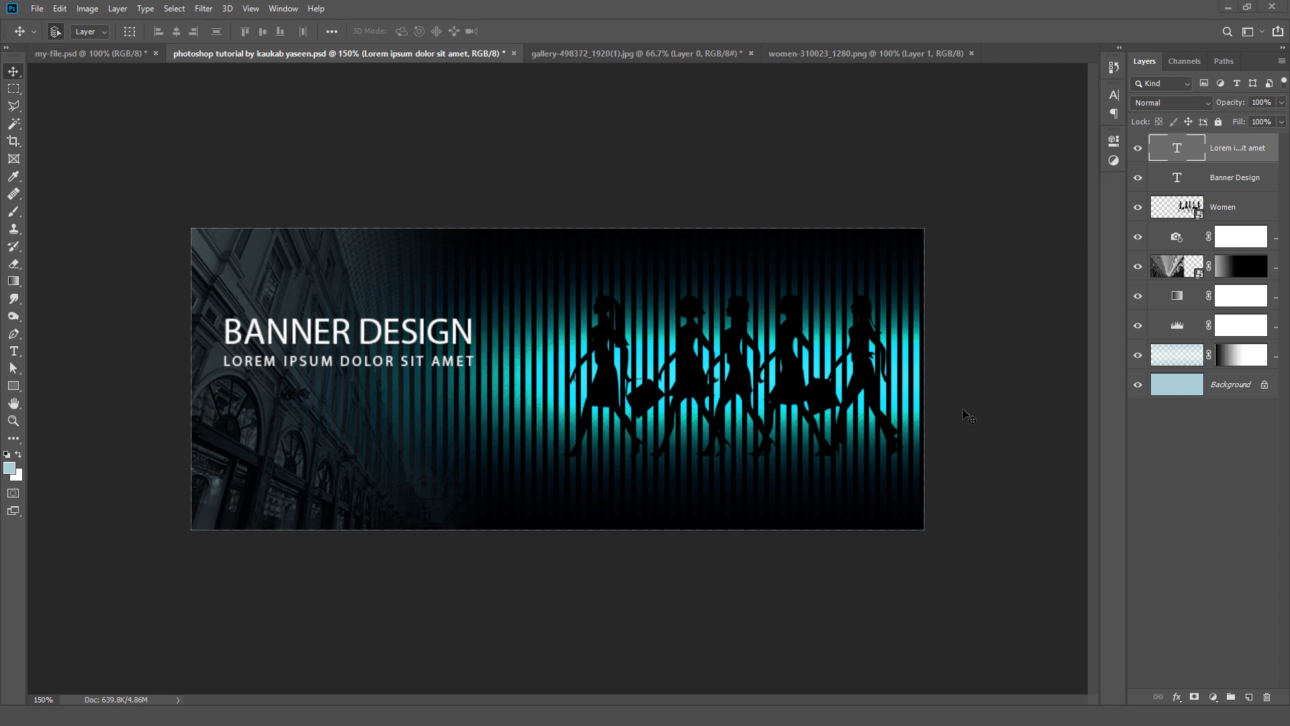
Step: Draw a paragraph text box below the lorem ipsum line, about as wide as the heading, and paste the "Donec non lectus pulvinar" text into it
click(17, 356)
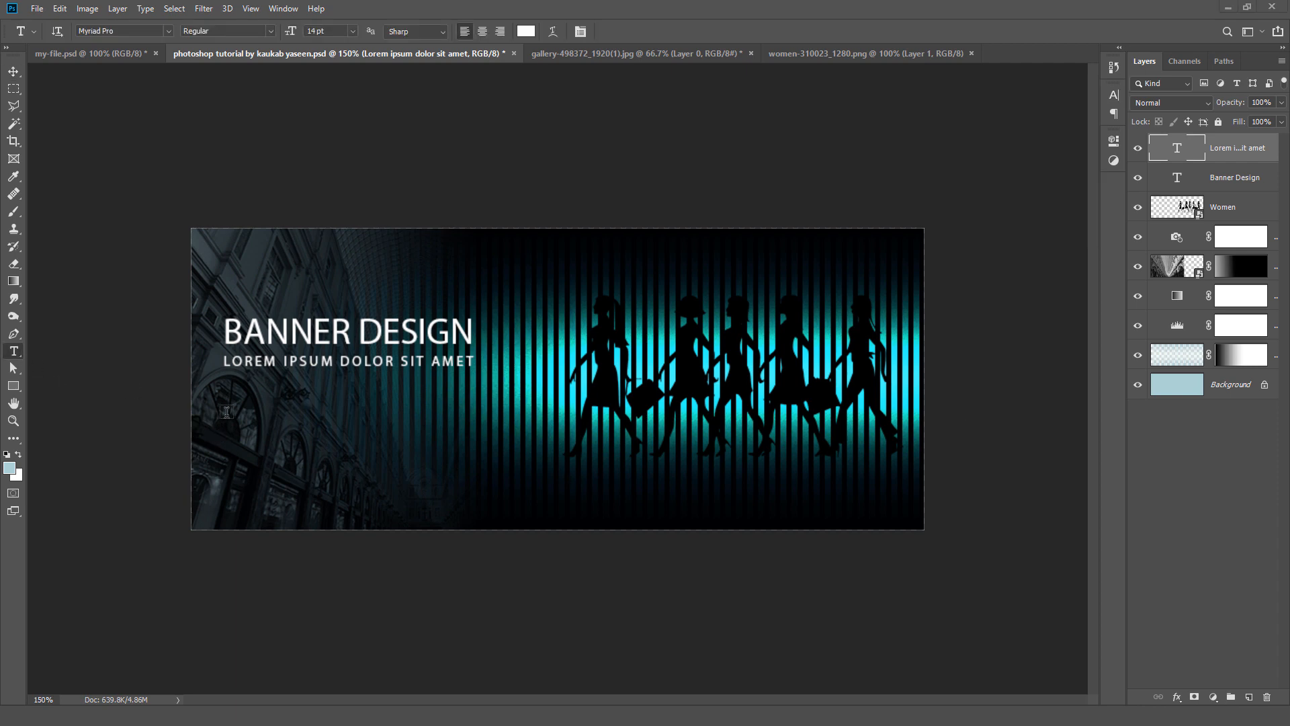
drag(228, 392, 470, 496)
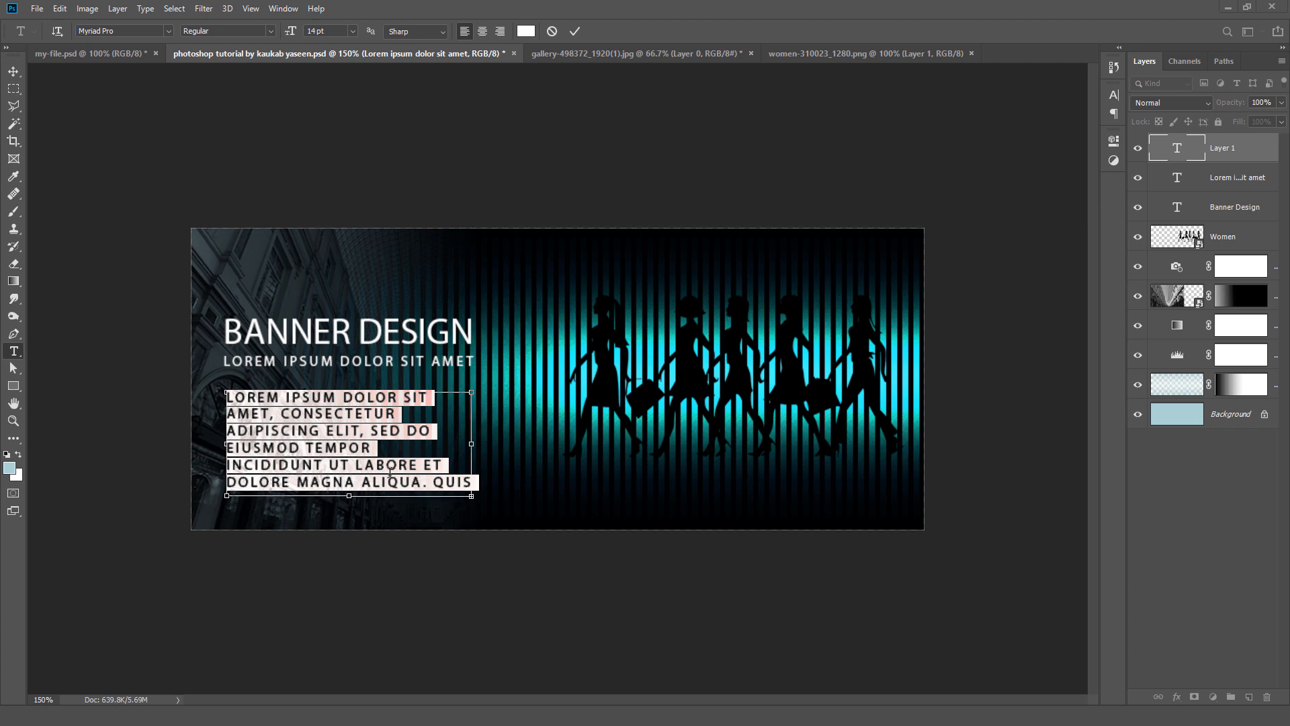
text(DONEC NON LECTUS PULVINAR, CURSUS MASSA MALESUADA, FERMENTUM ORCI. FUSCE NON TELLUS A TELLUS ULLAMCORPER RUTRUM EU VITAE ANTE.)
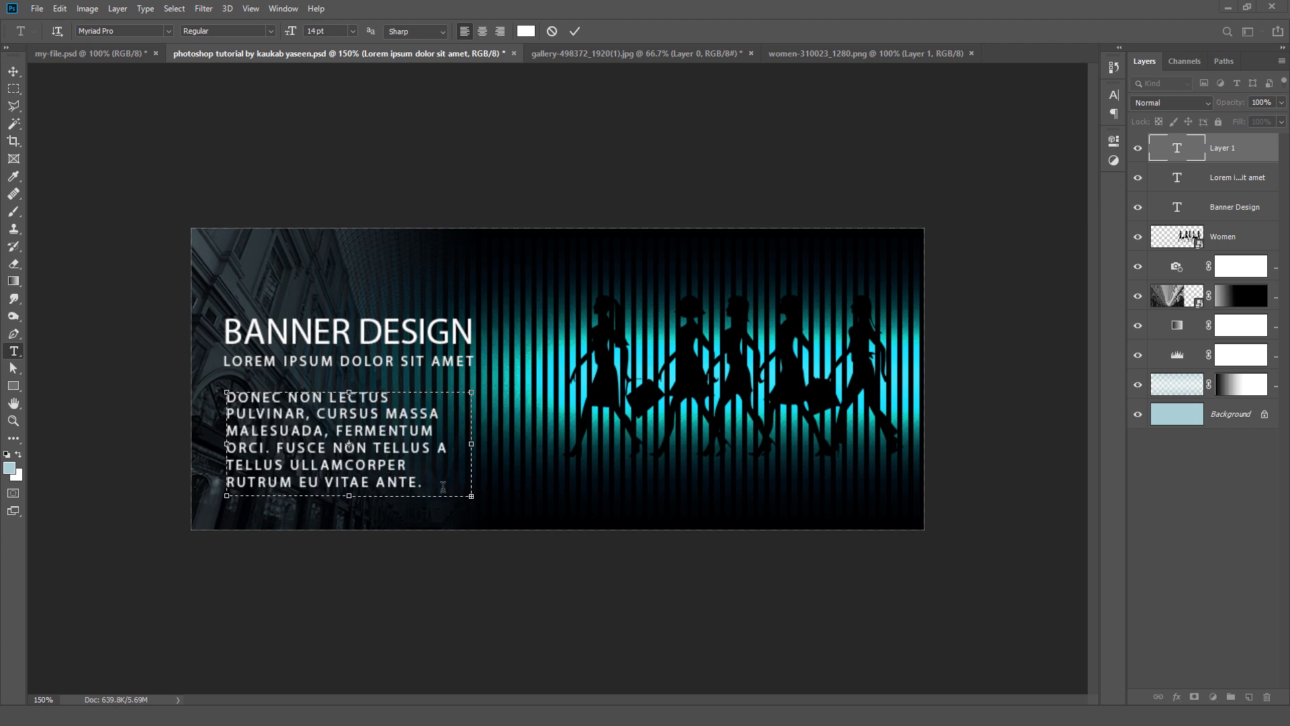
Step: Set the visible text of the pasted paragraph to 13 pt
drag(439, 485, 244, 369)
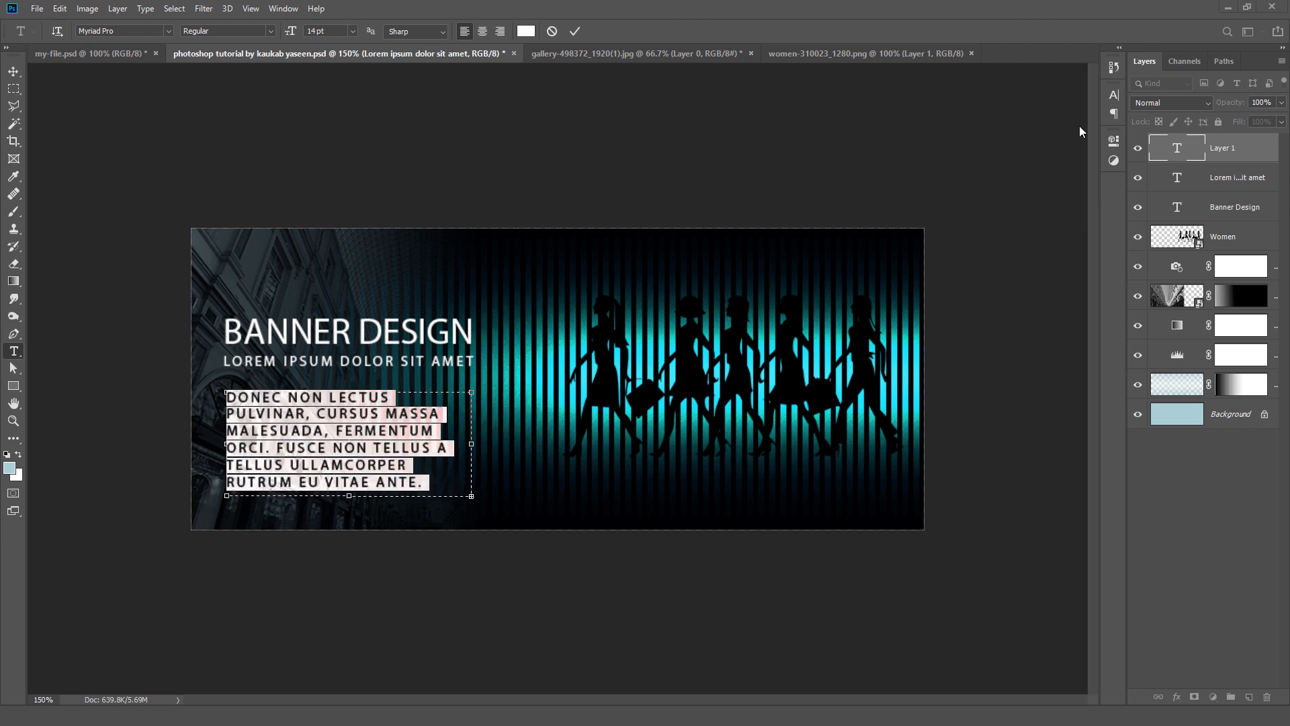
click(1116, 97)
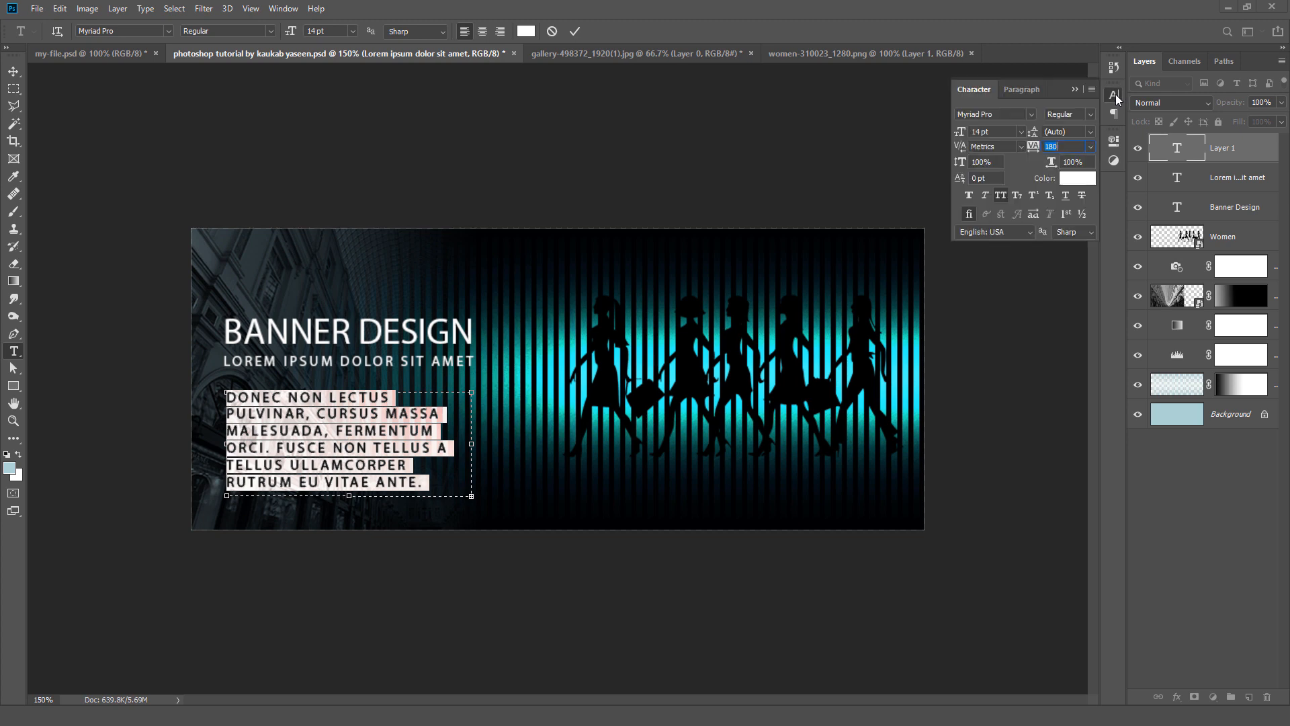
click(1022, 133)
click(1008, 146)
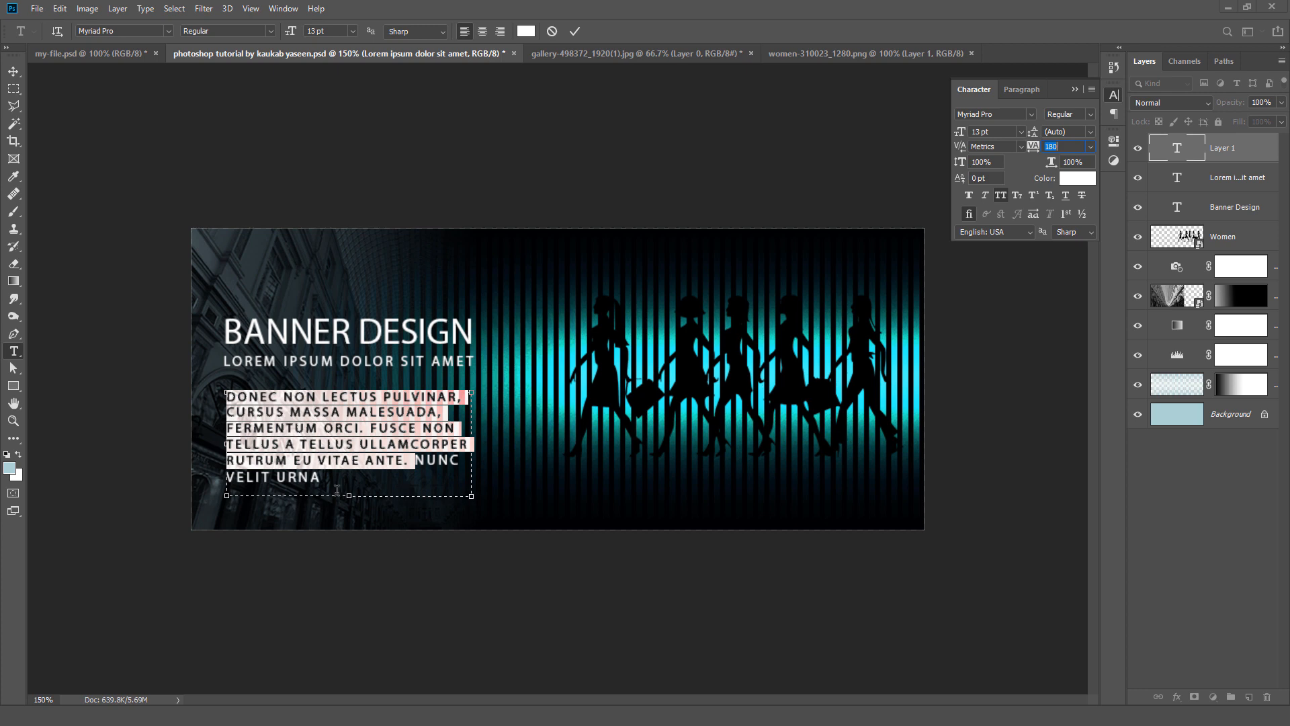
Step: Turn off All Caps for the whole Donec paragraph and set its tracking to 0
drag(336, 488, 202, 397)
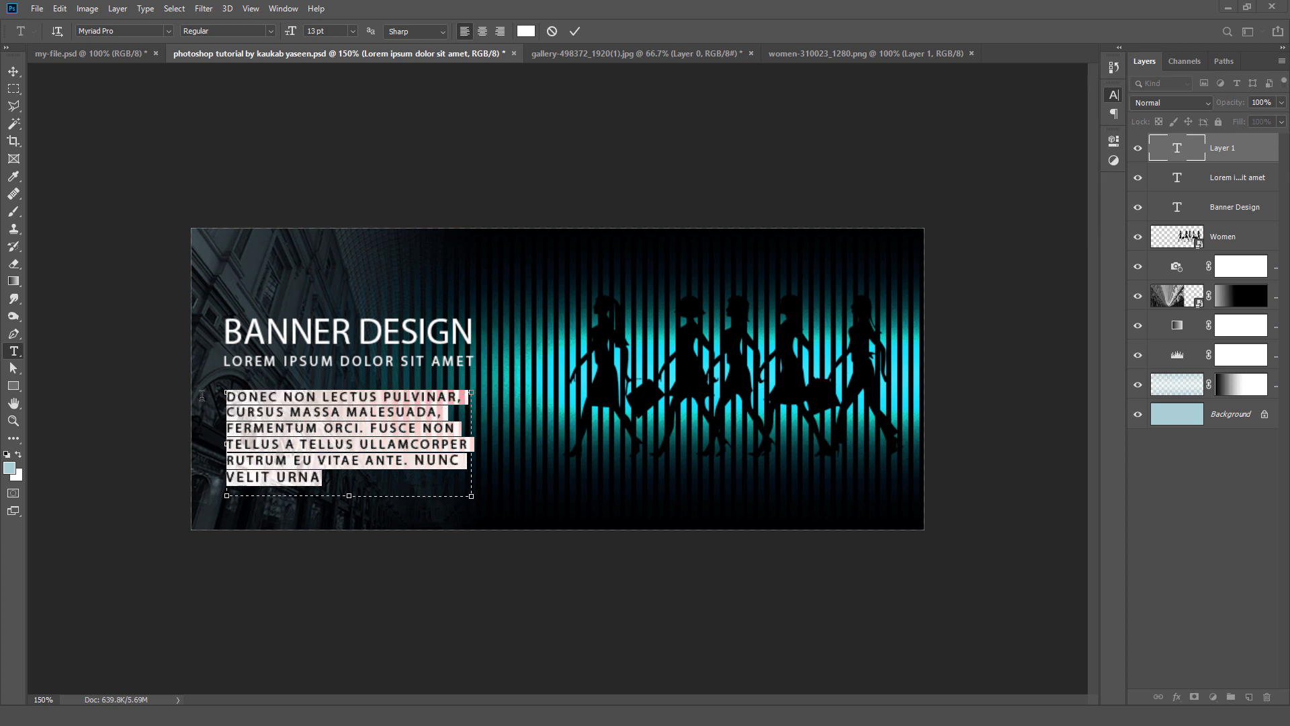
click(1111, 98)
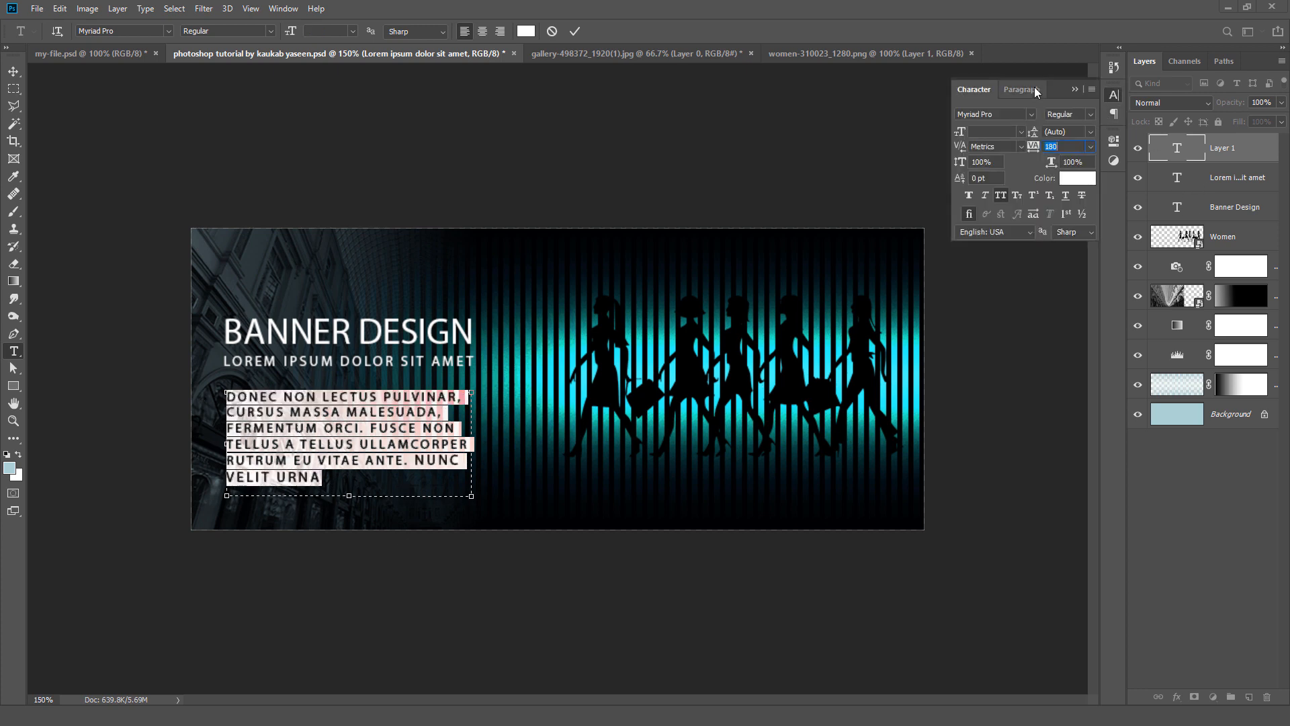
click(1004, 131)
text(13)
click(1001, 197)
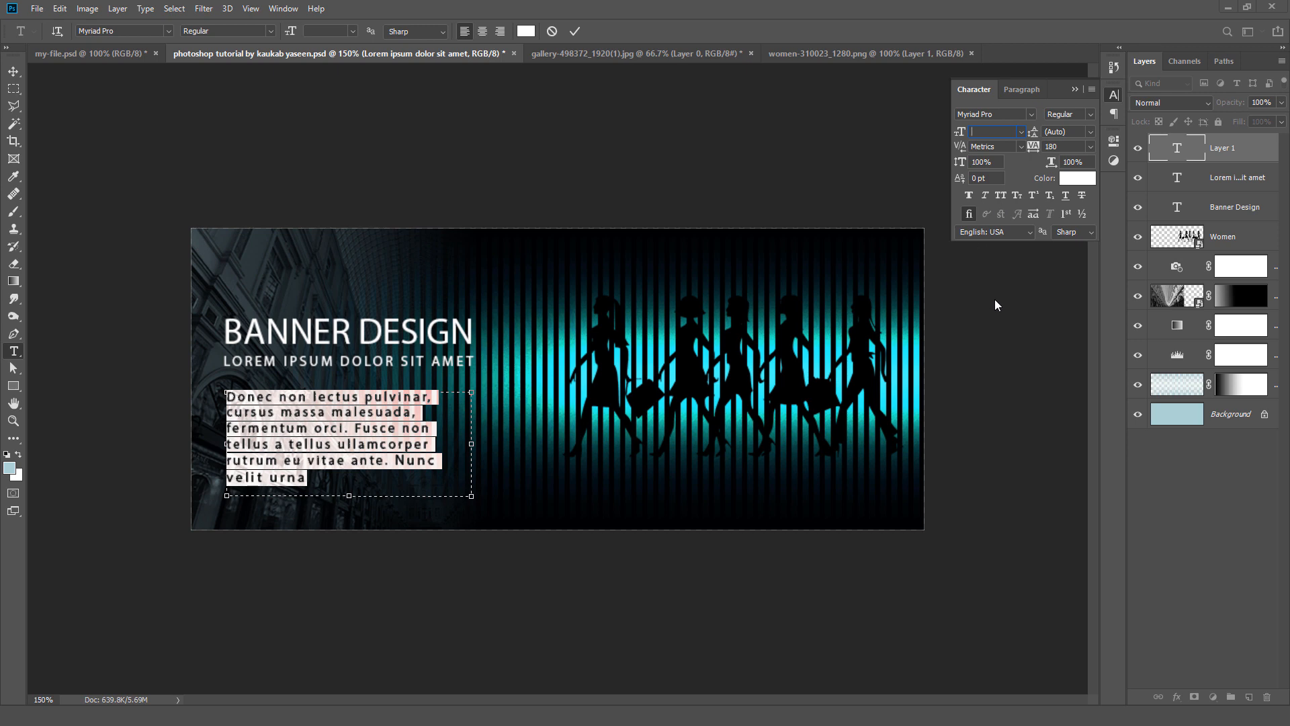
click(1091, 146)
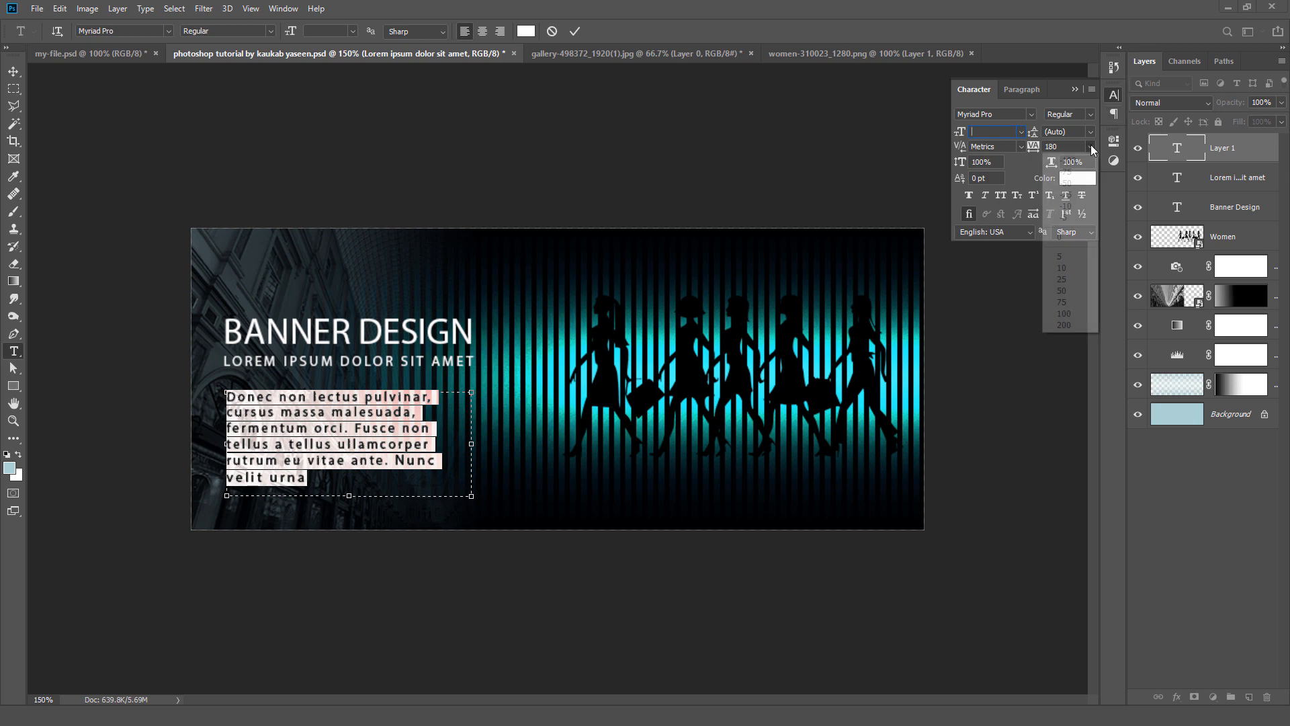
click(1074, 237)
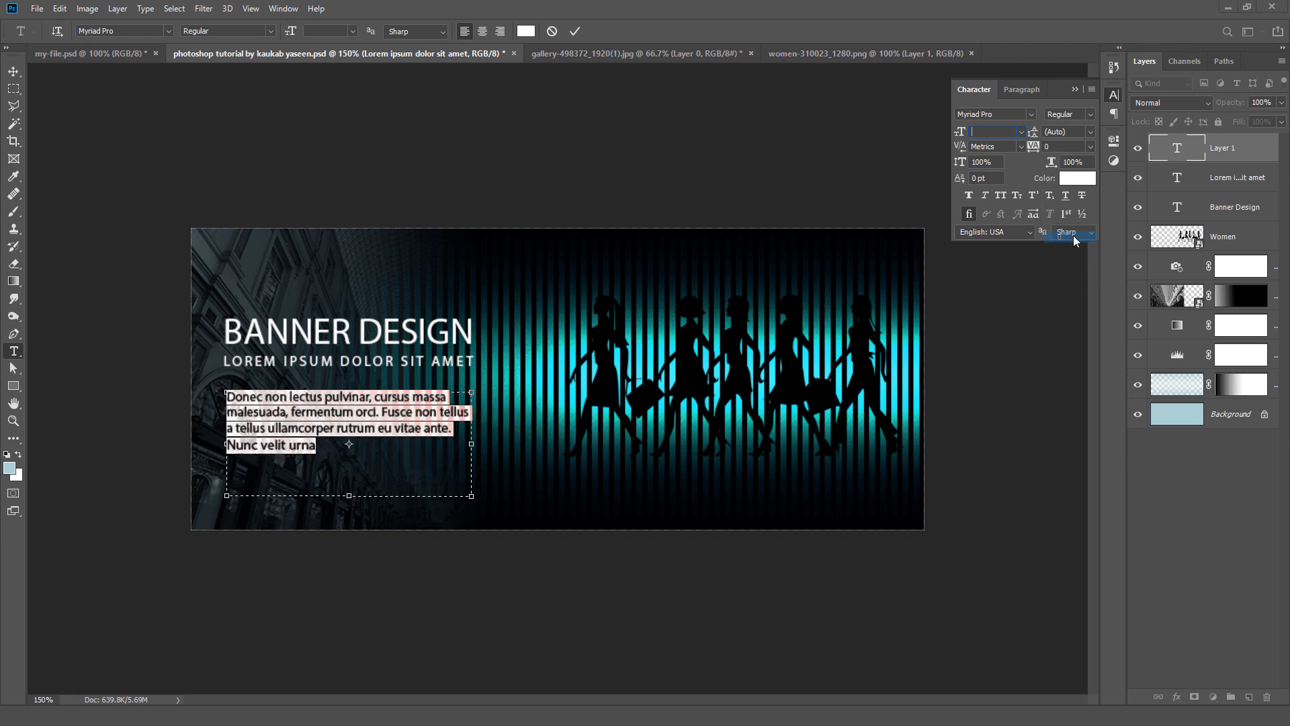
Step: Change the Donec paragraph's font to Calibri Light, center its text, and commit the edit
click(1011, 112)
text(ca)
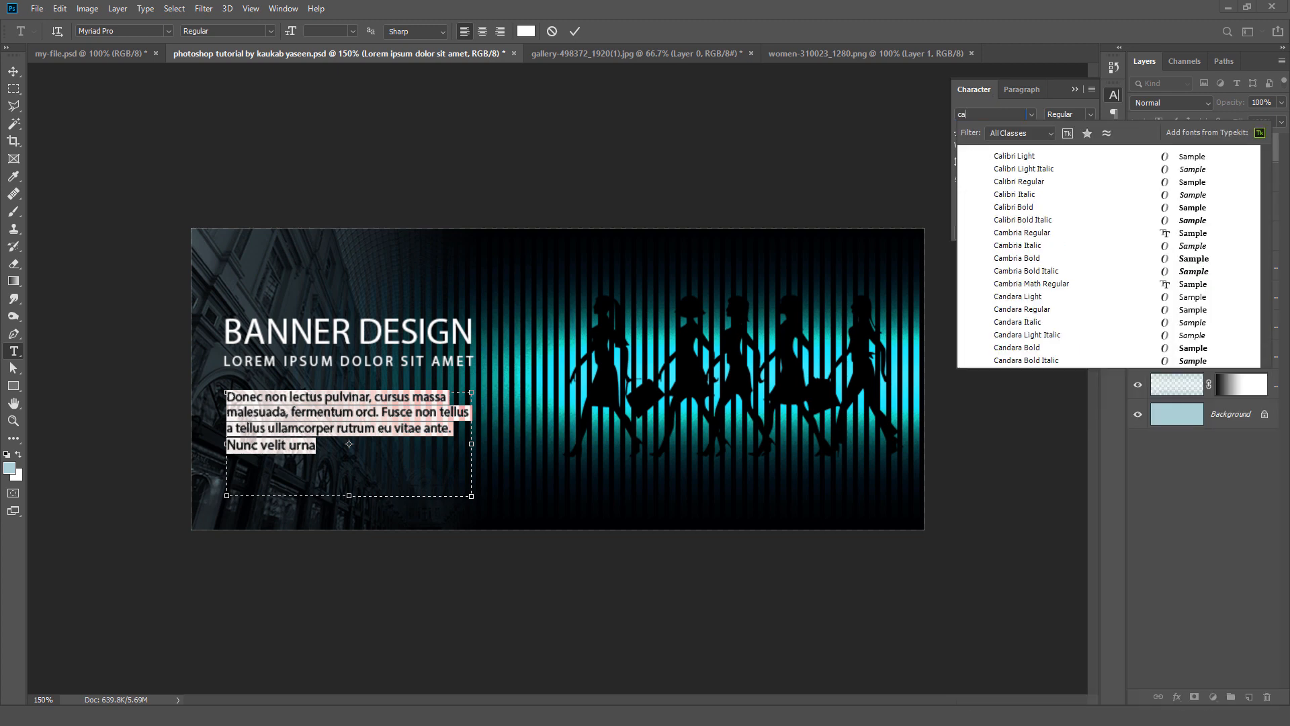
text(libri)
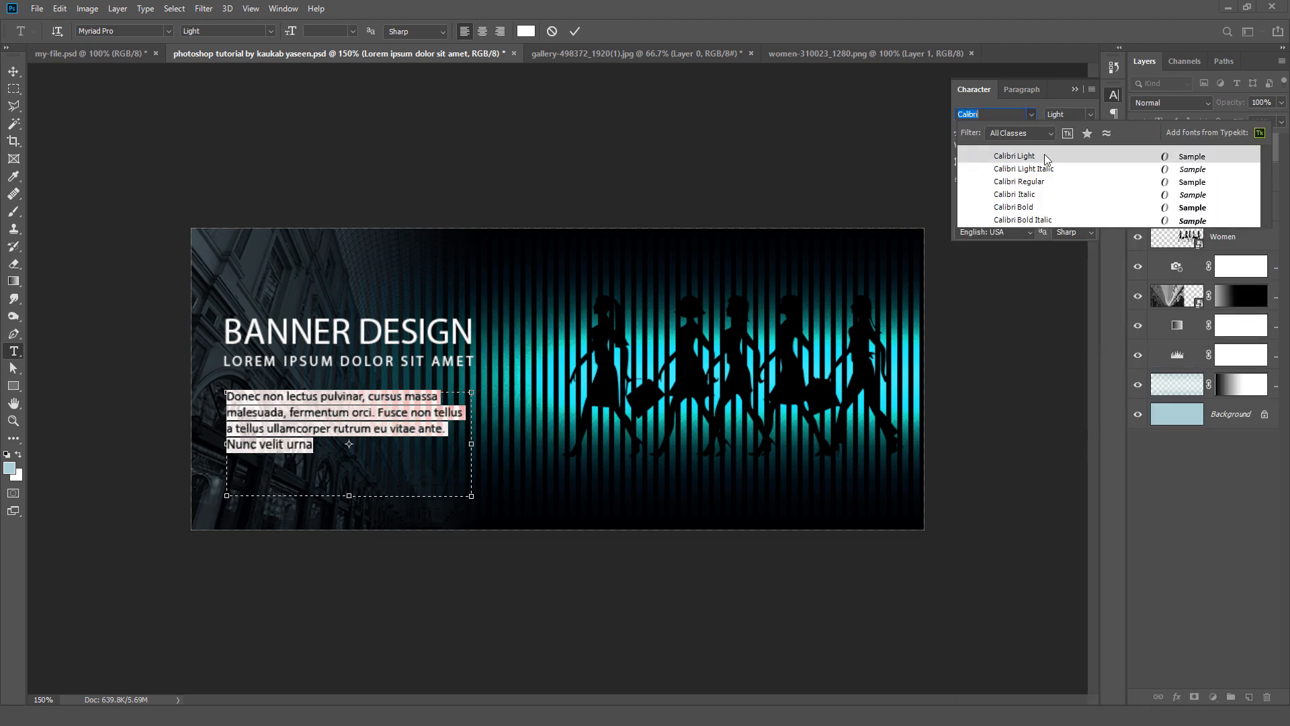
click(1050, 158)
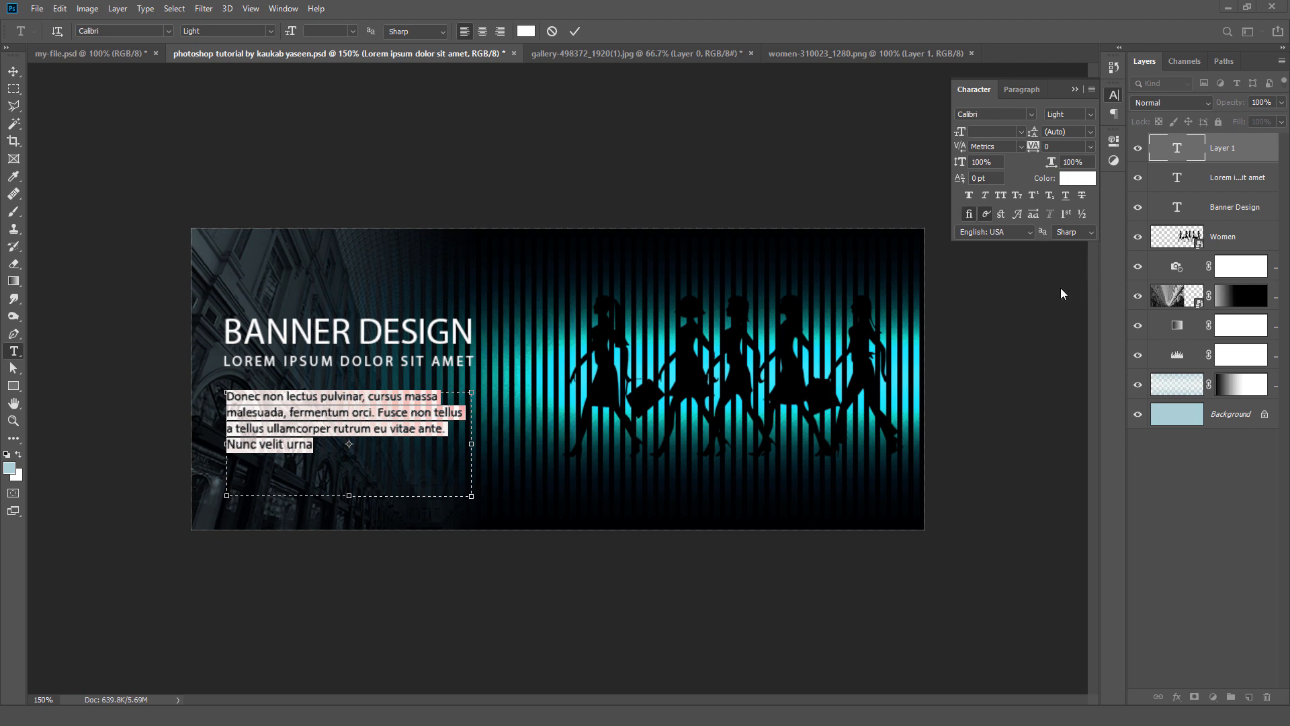
click(483, 32)
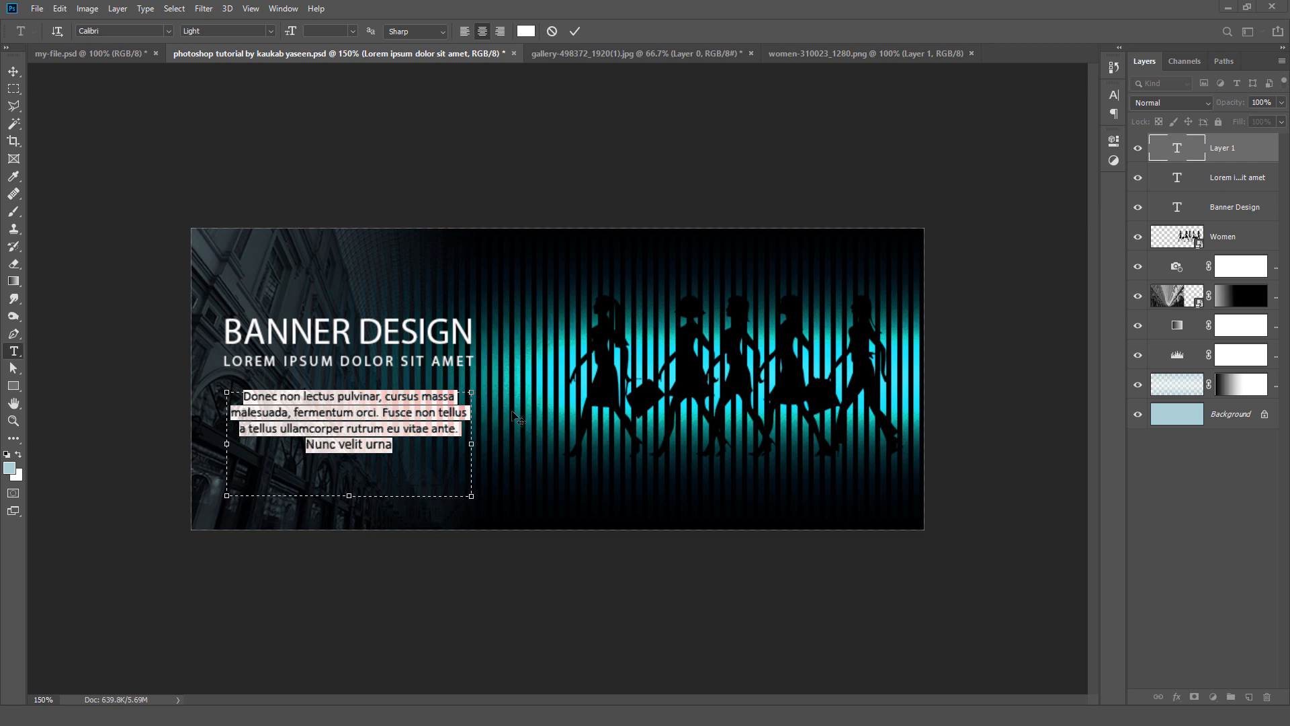
click(576, 31)
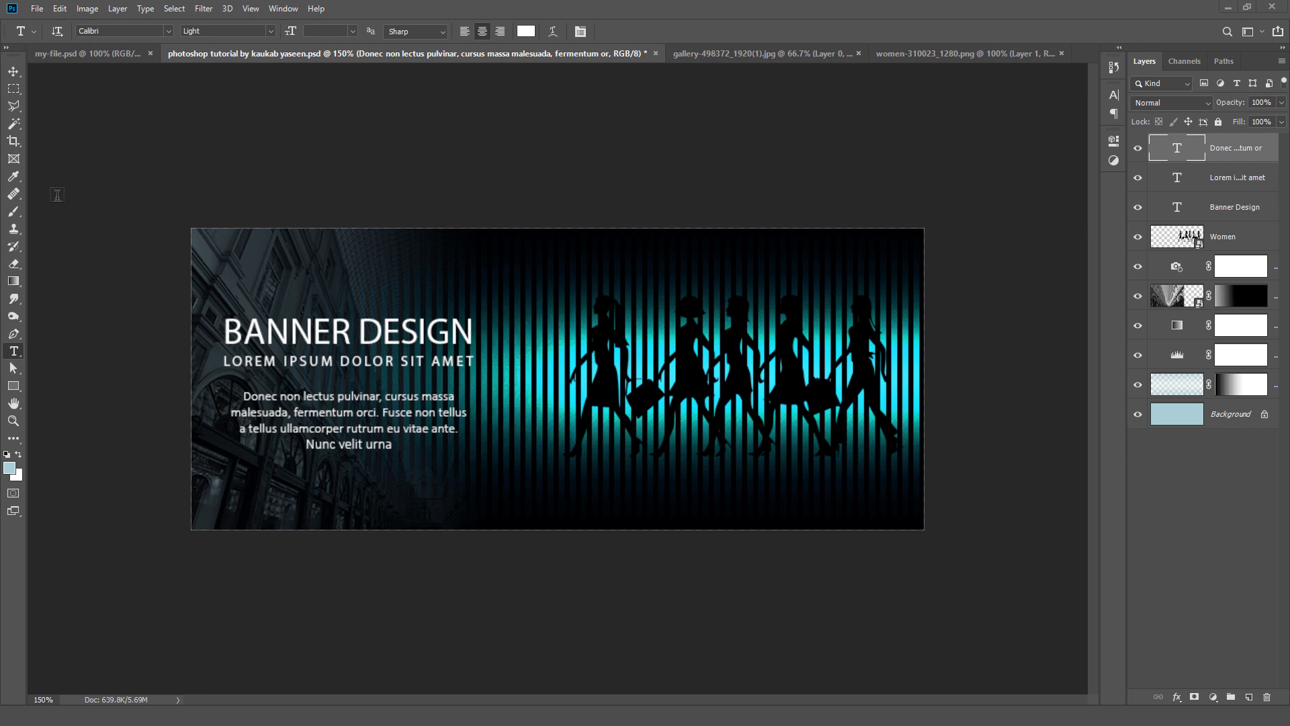
Step: Align the Donec paragraph, the lorem ipsum line and the Banner Design heading by their horizontal centers
click(12, 72)
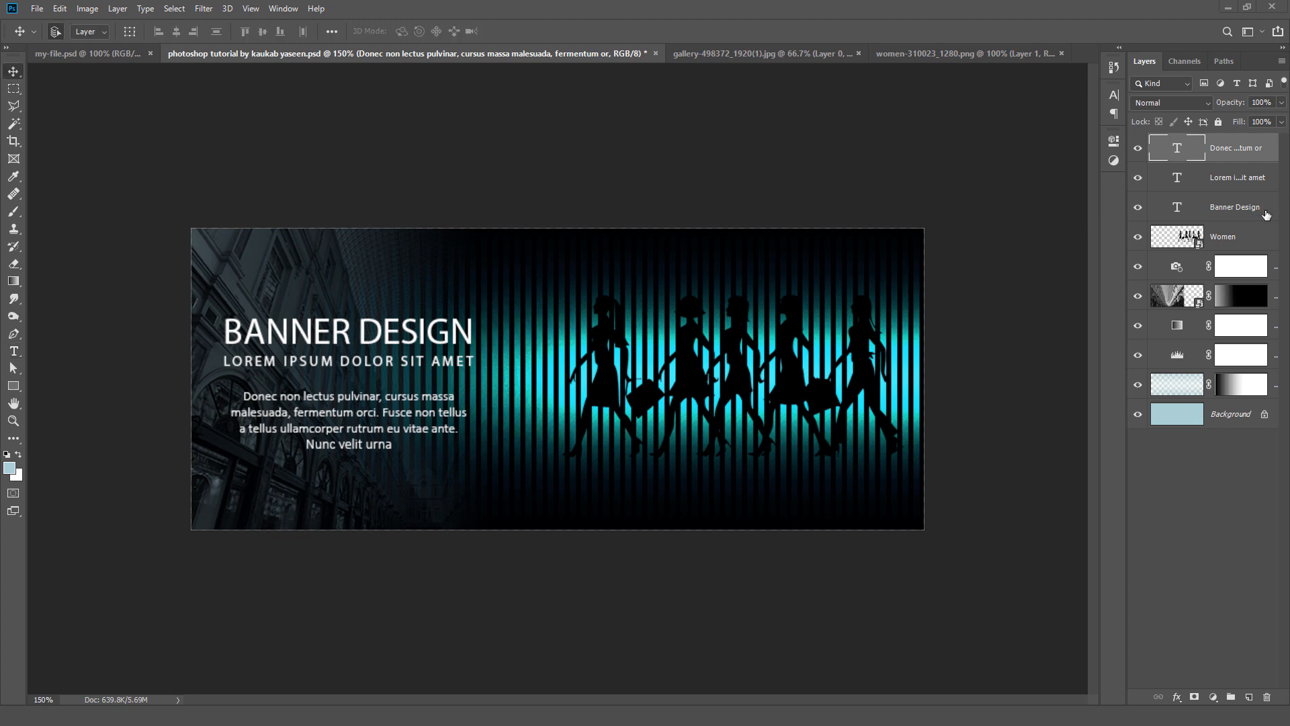
shift+click(1266, 215)
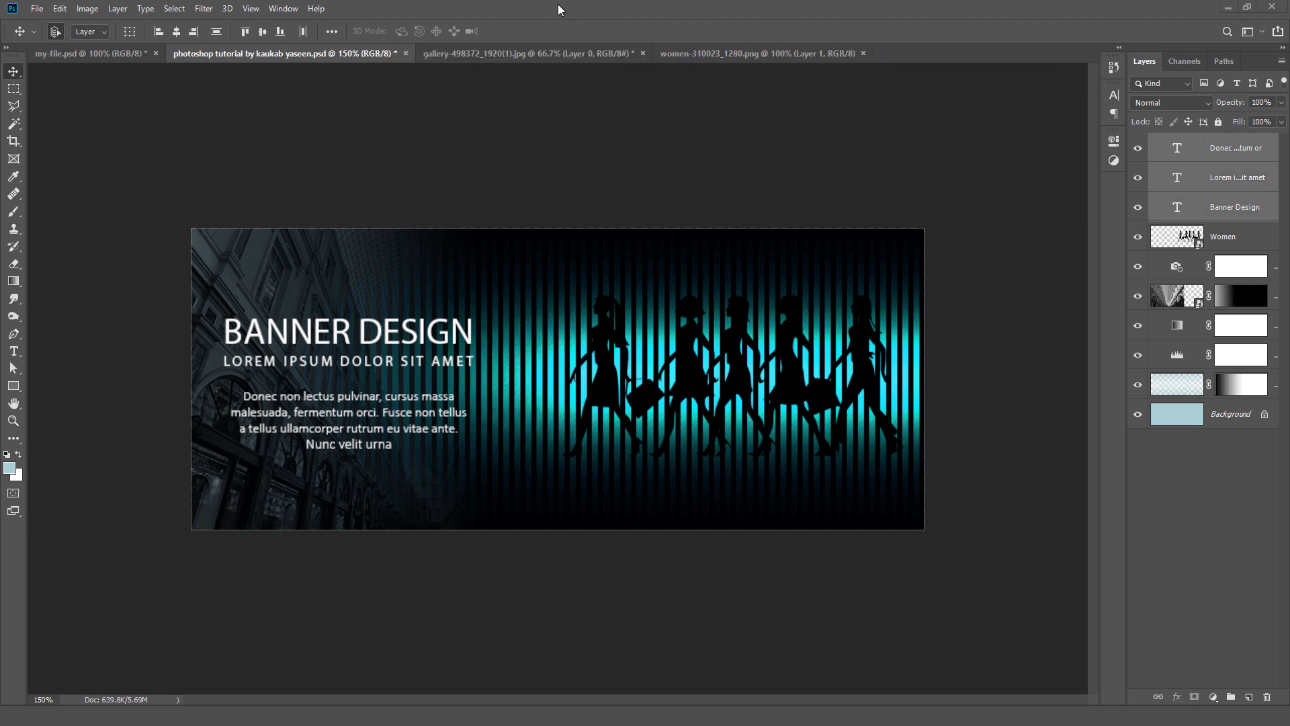
click(176, 31)
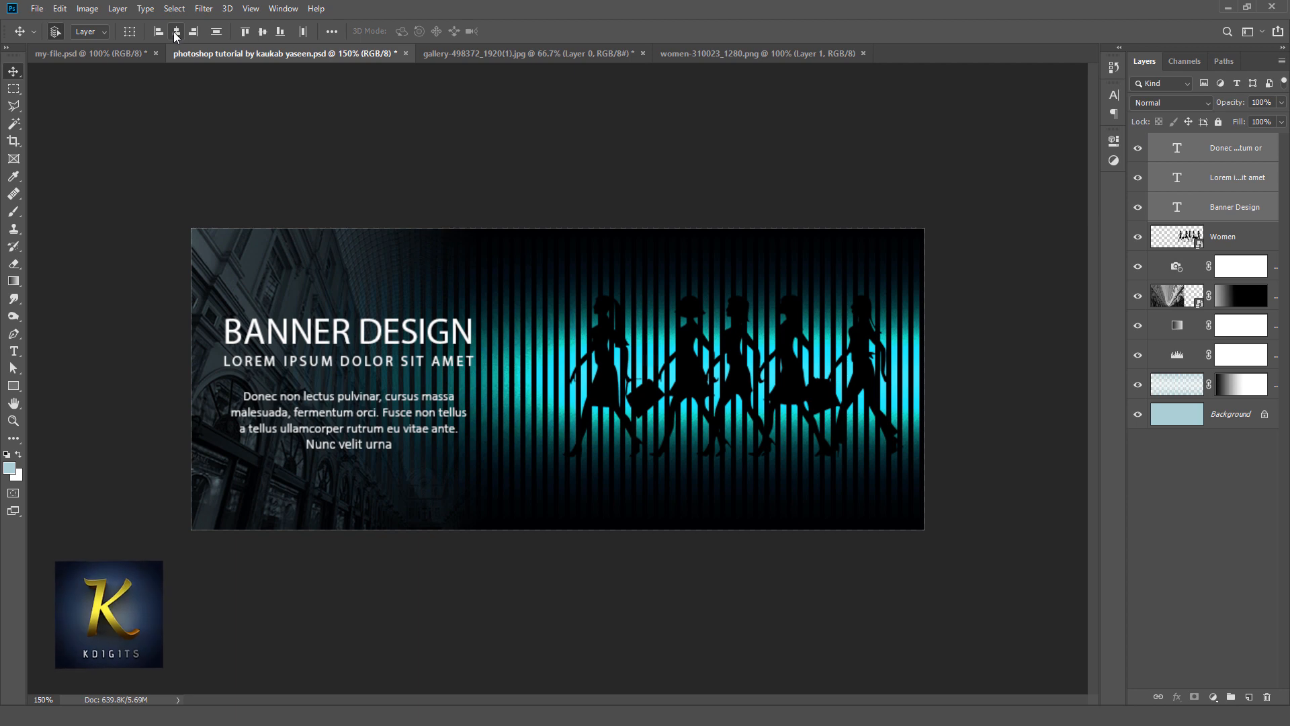
Step: Add a 44 pt Myriad Pro Regular text layer reading "SALE" above the Banner Design heading
click(1194, 156)
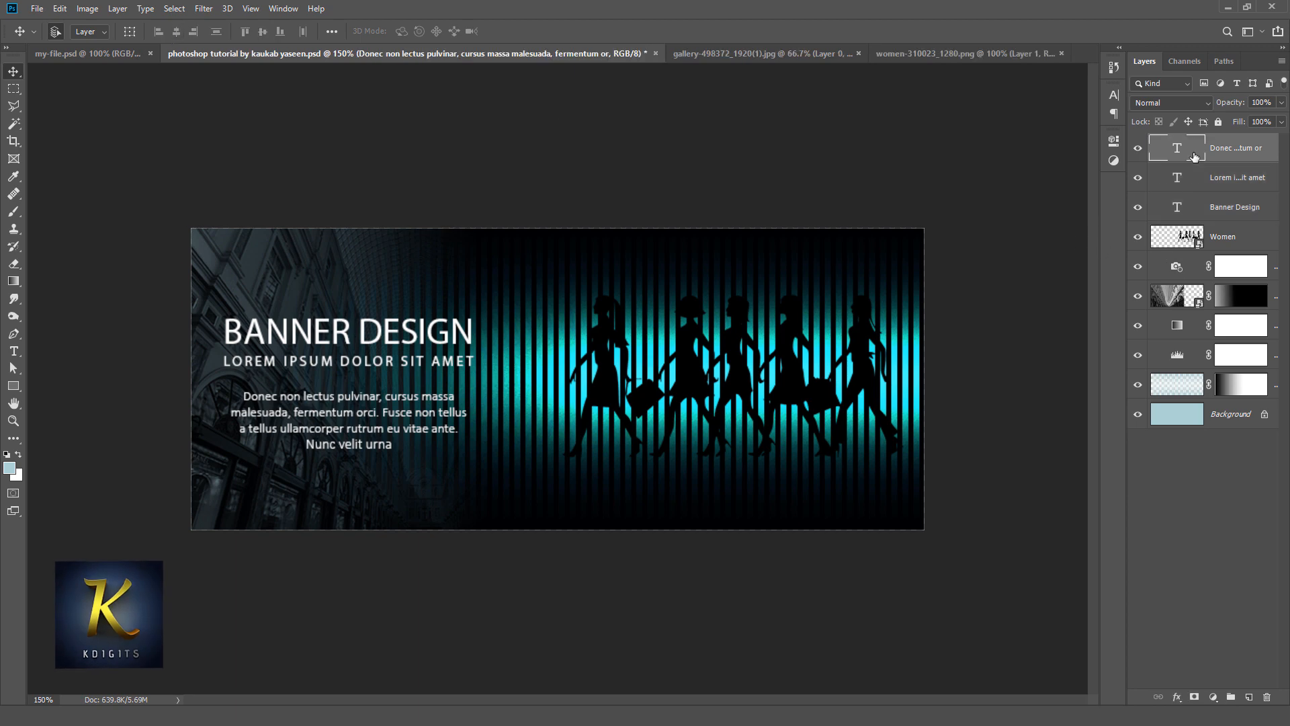
click(13, 351)
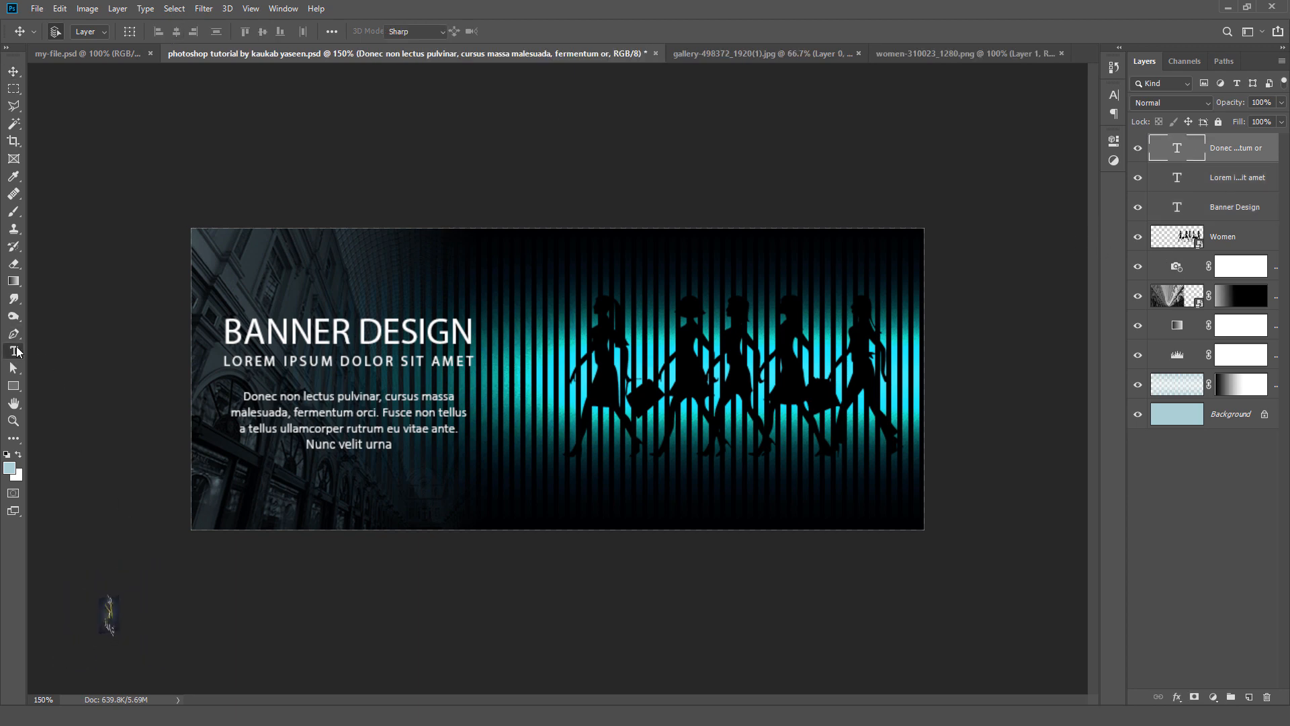
click(296, 291)
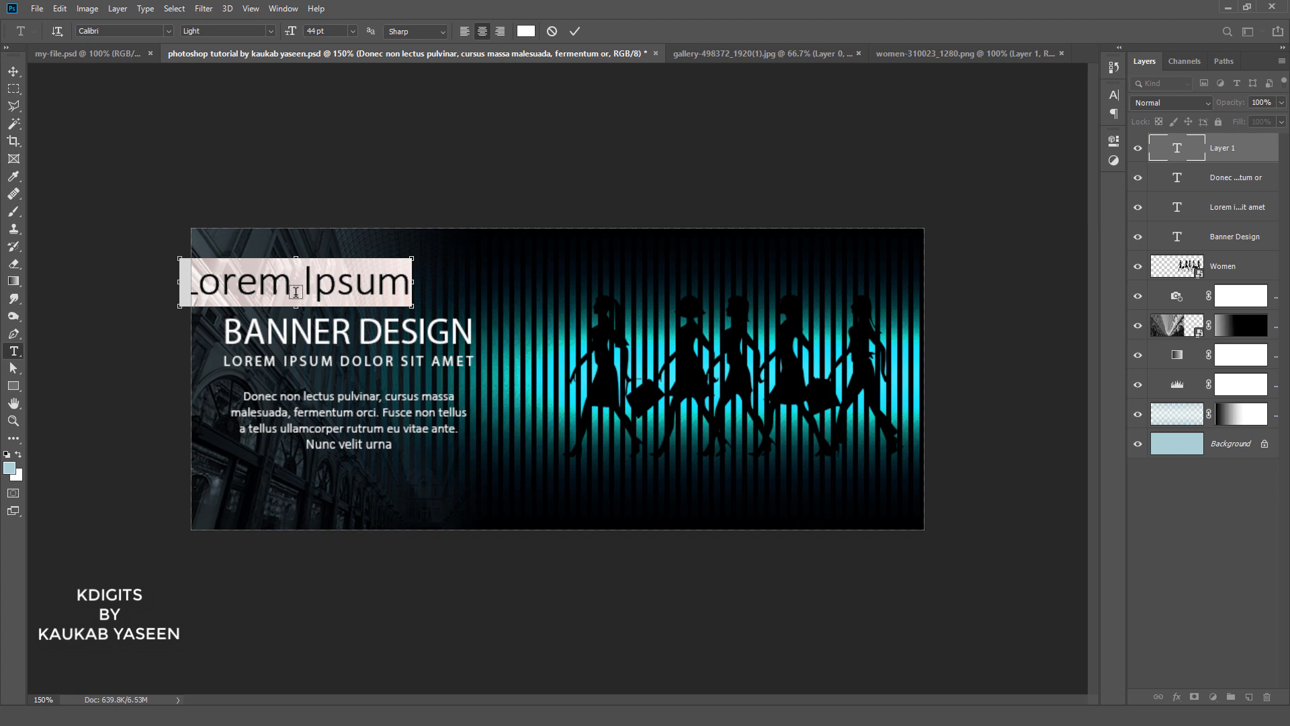
text(SALE)
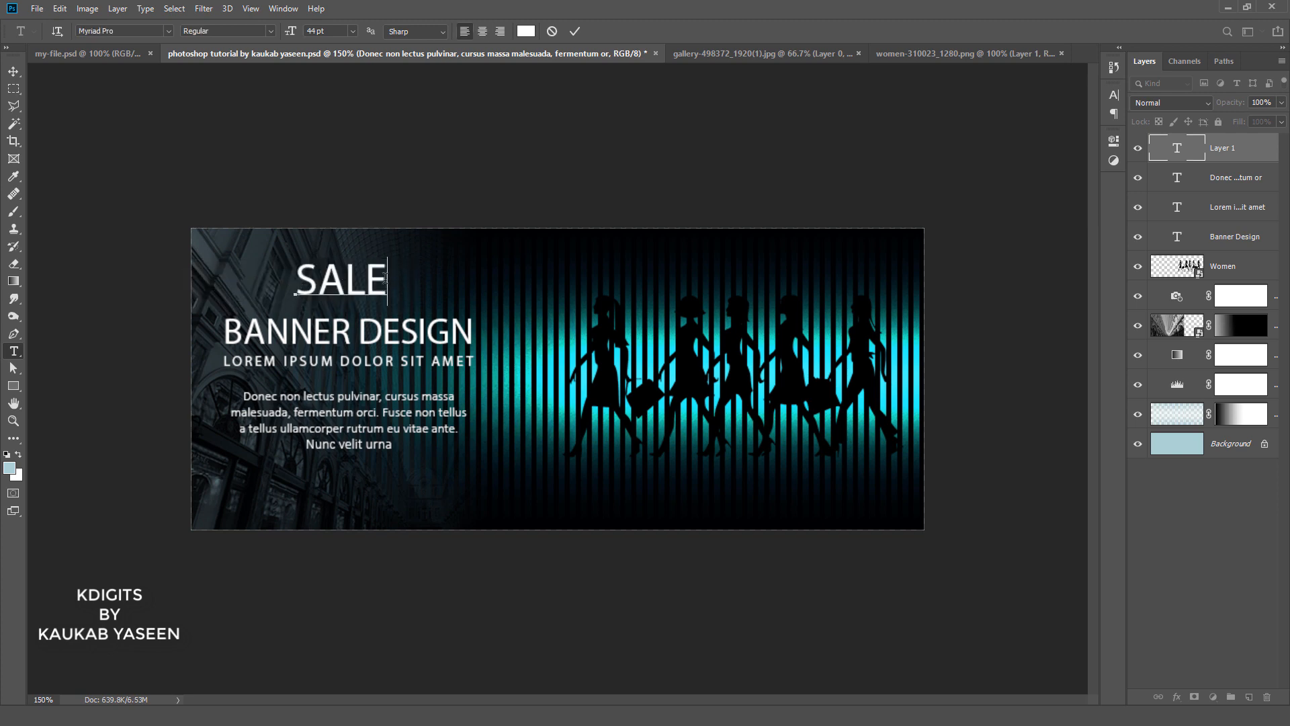
drag(386, 278, 318, 280)
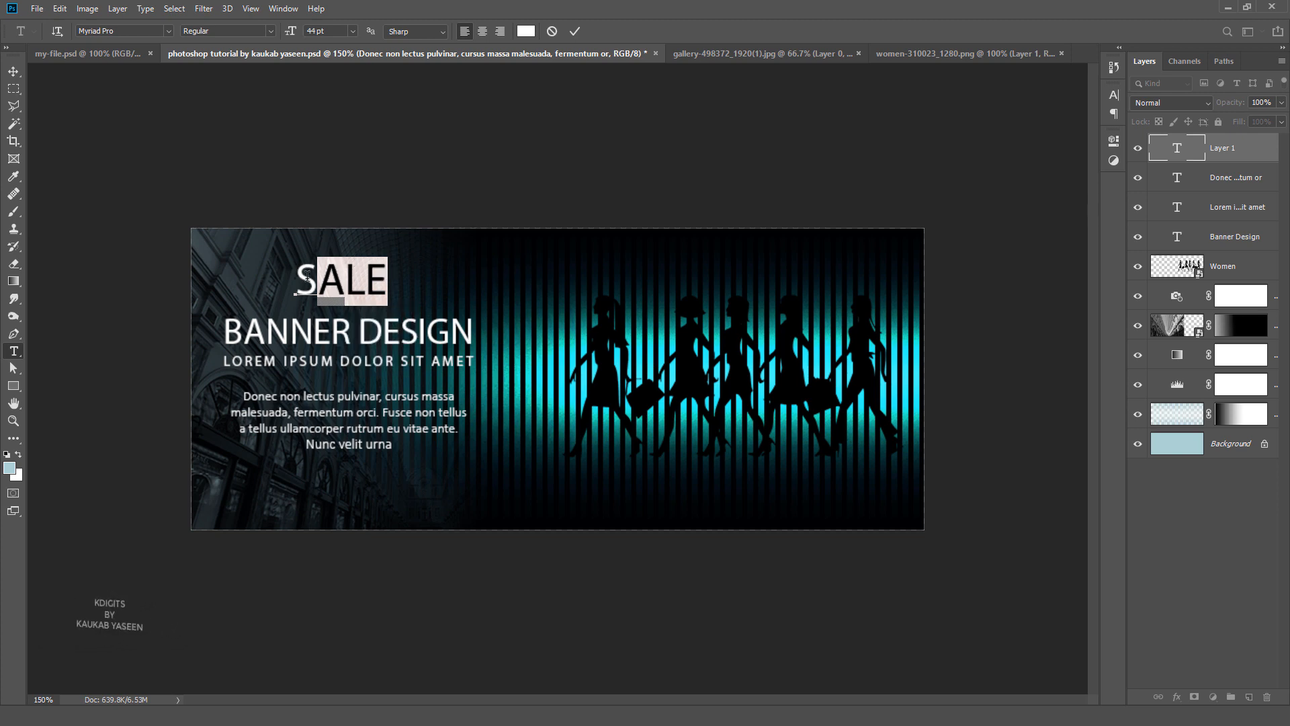
click(13, 73)
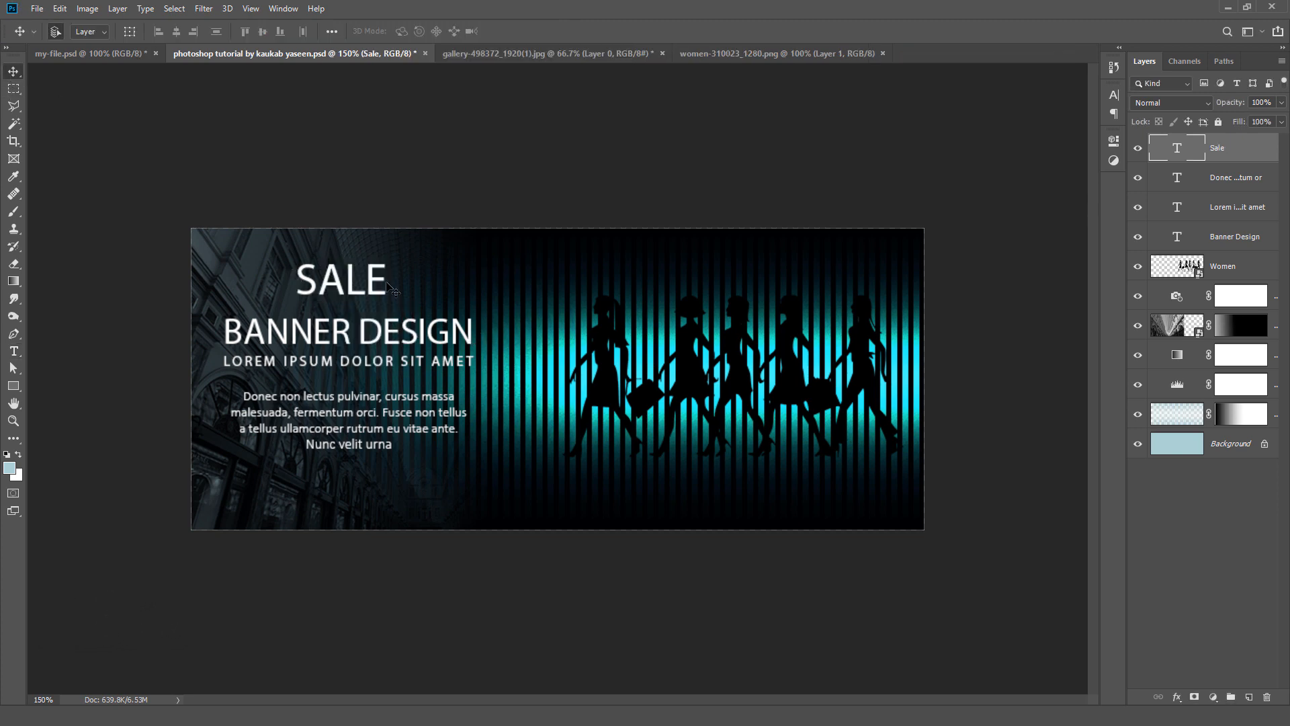
Step: Move the SALE text just above the left part of the Banner Design heading and set its size to 39 pt
drag(374, 296, 329, 305)
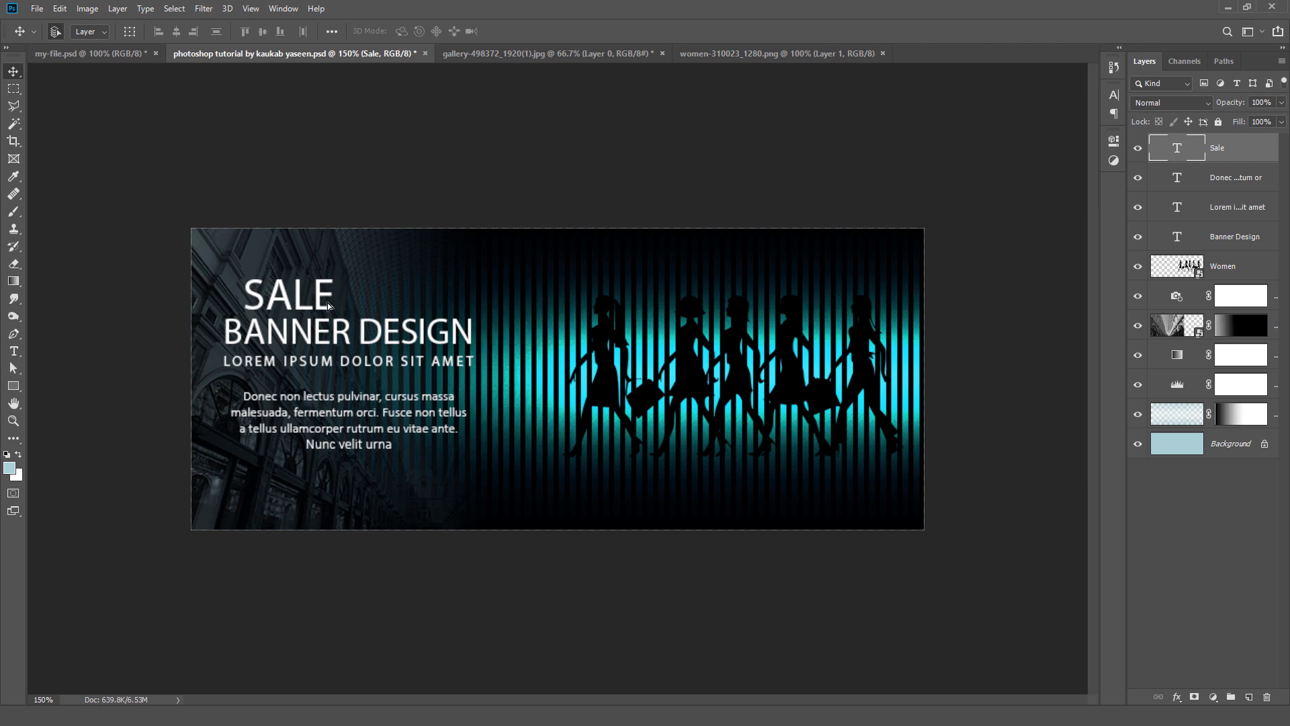
click(1114, 94)
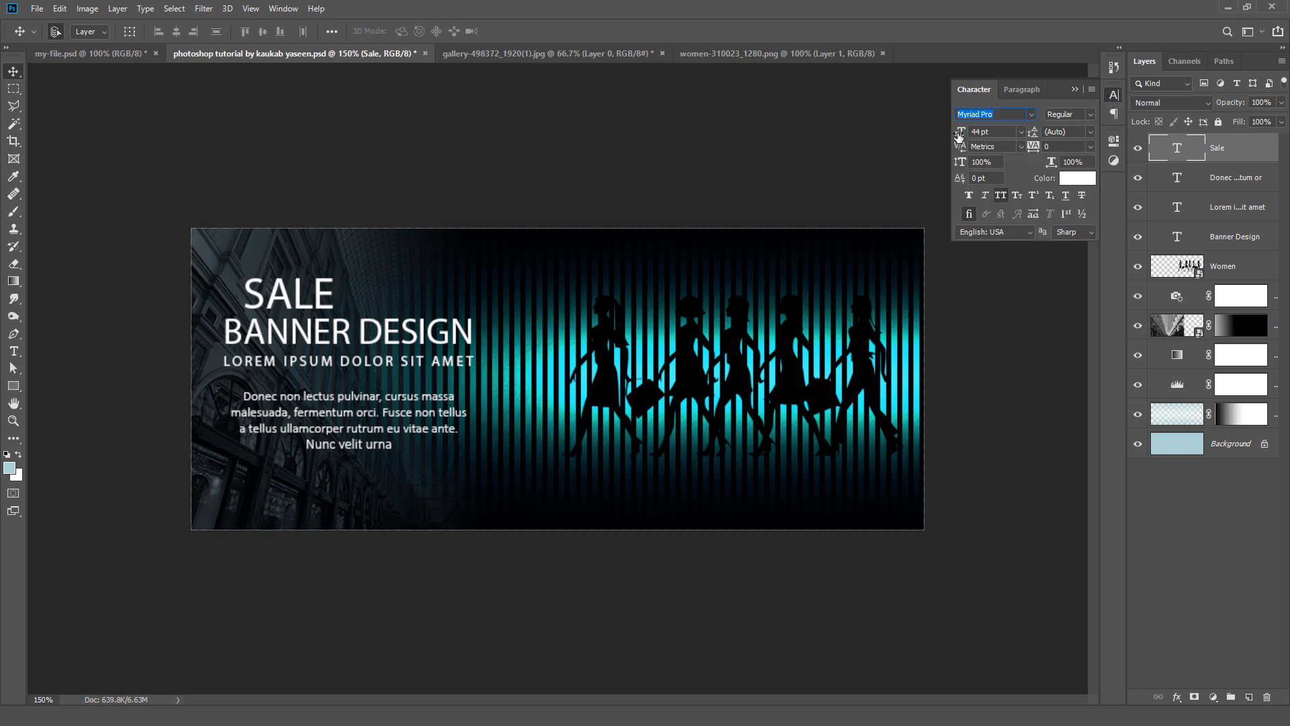
drag(960, 135, 957, 134)
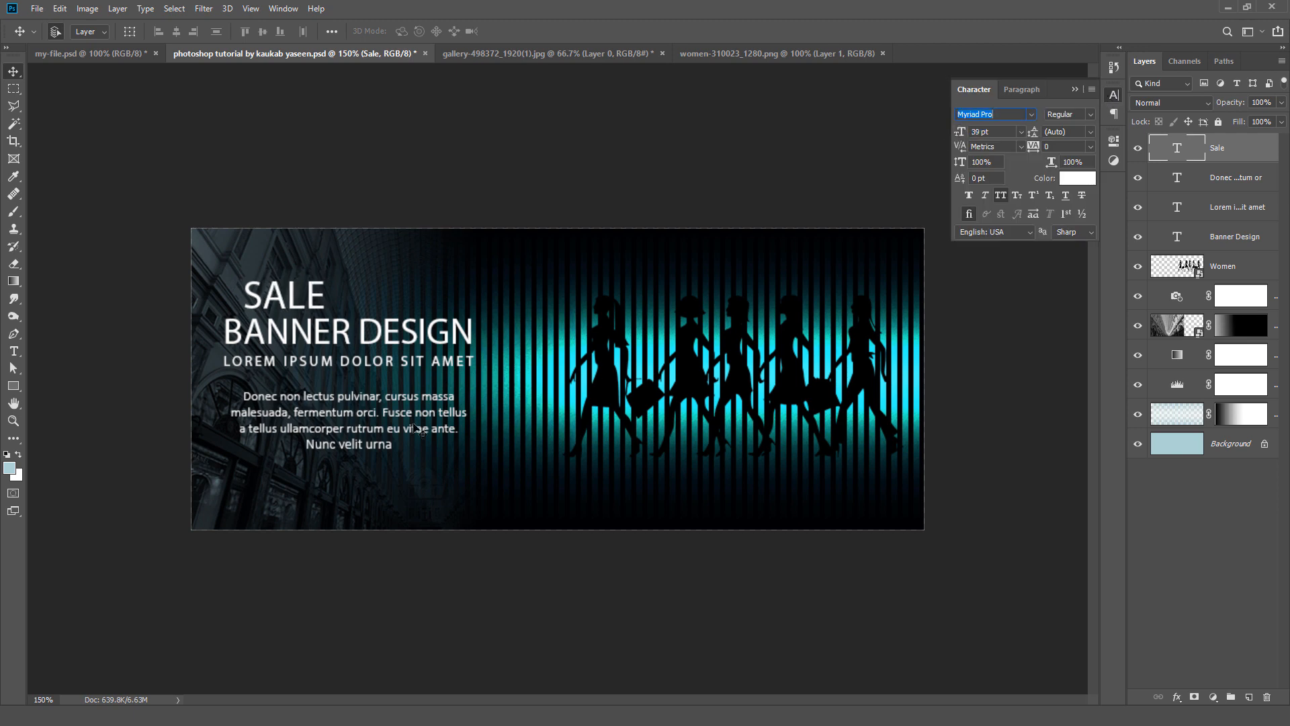
click(276, 314)
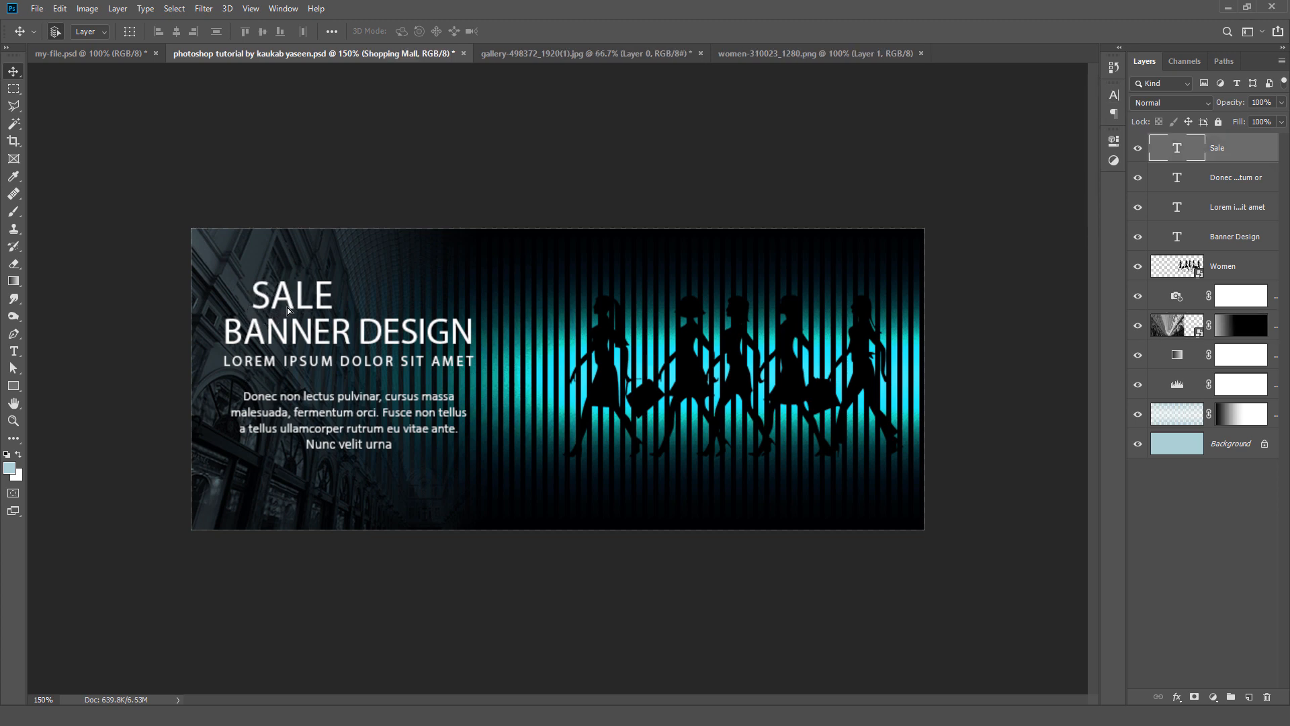
Step: Create a new empty layer named "Brush Stroke" directly above the Sale text layer
click(288, 308)
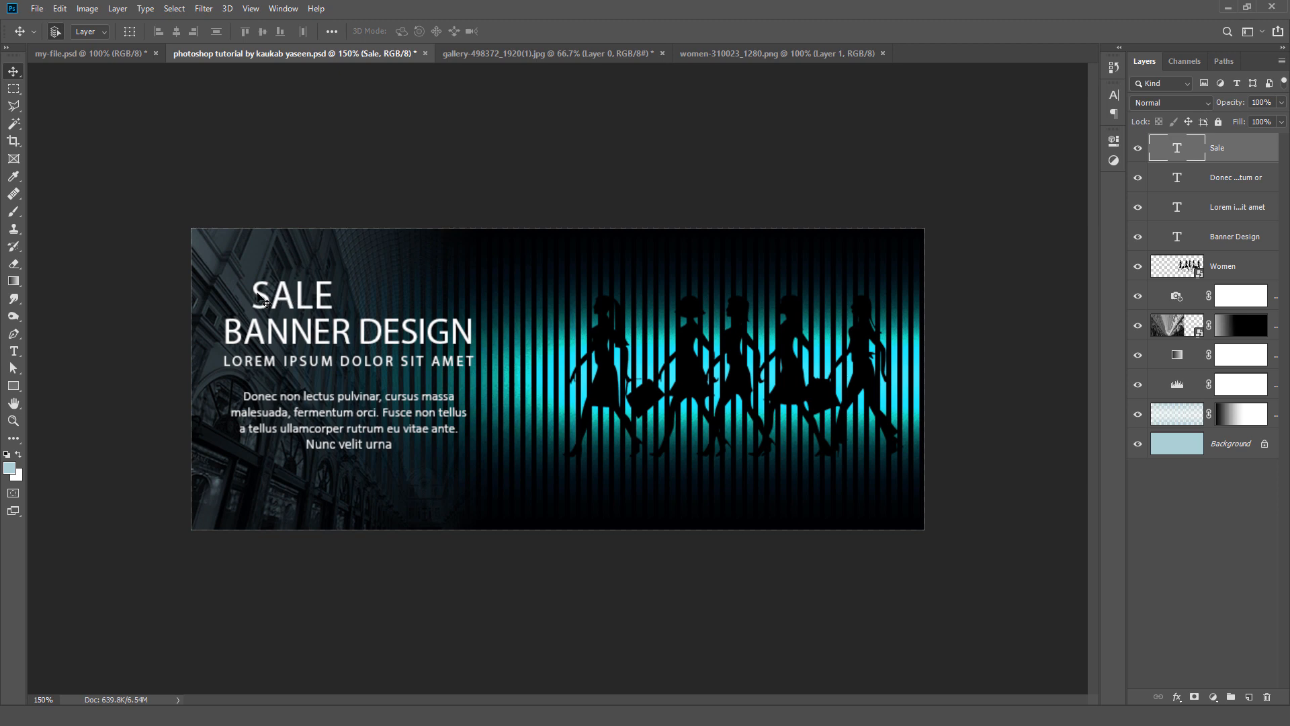
click(117, 9)
mouse_move(235, 26)
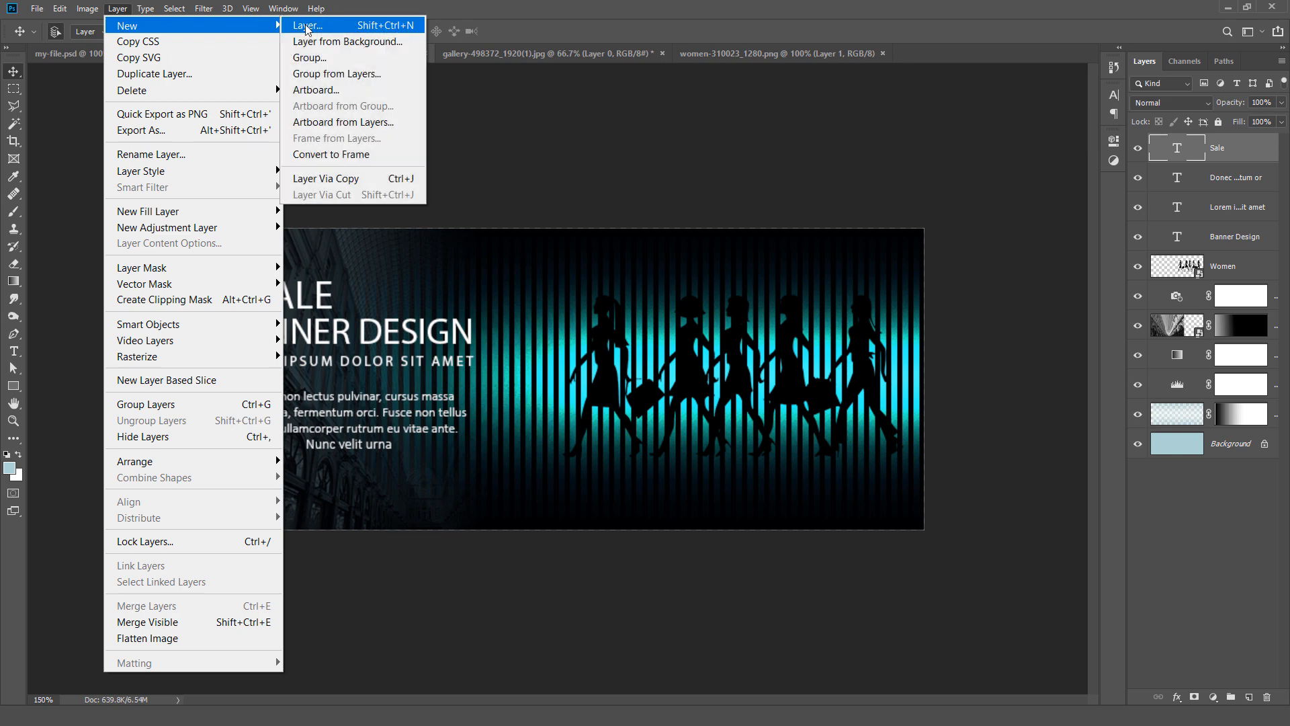
click(306, 26)
text(Brush Stroke)
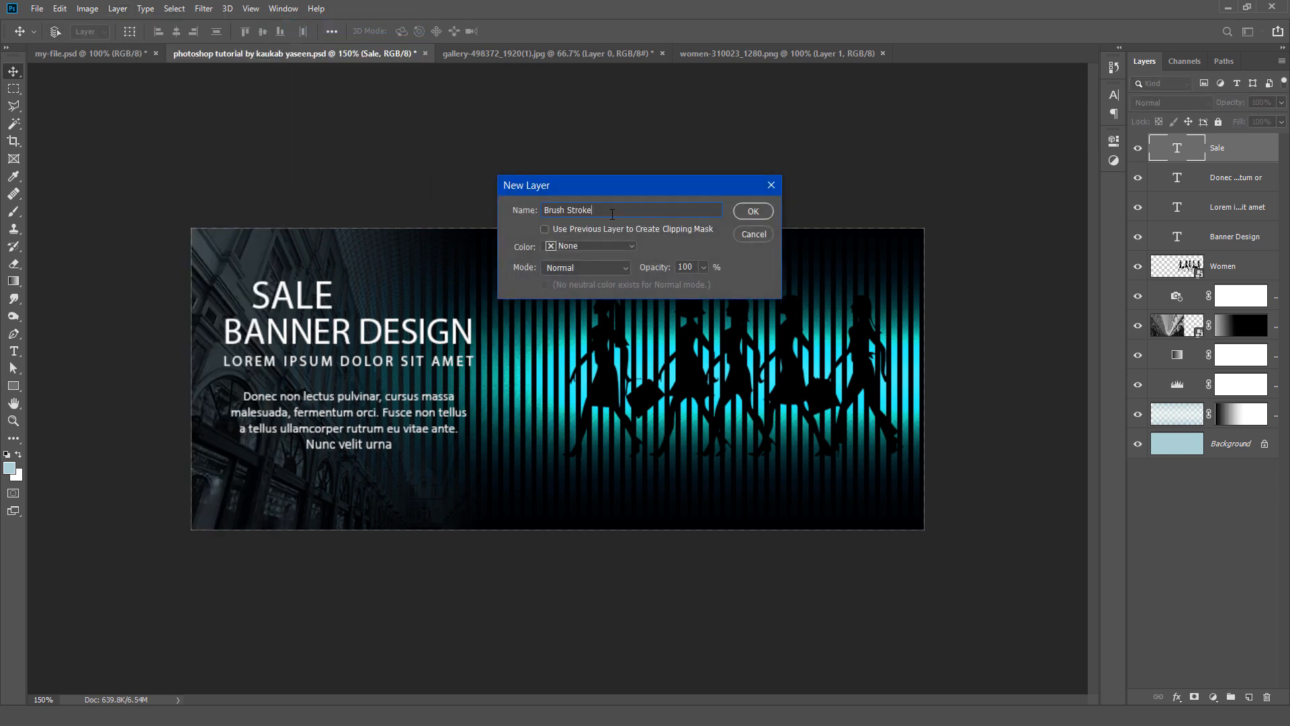
click(751, 212)
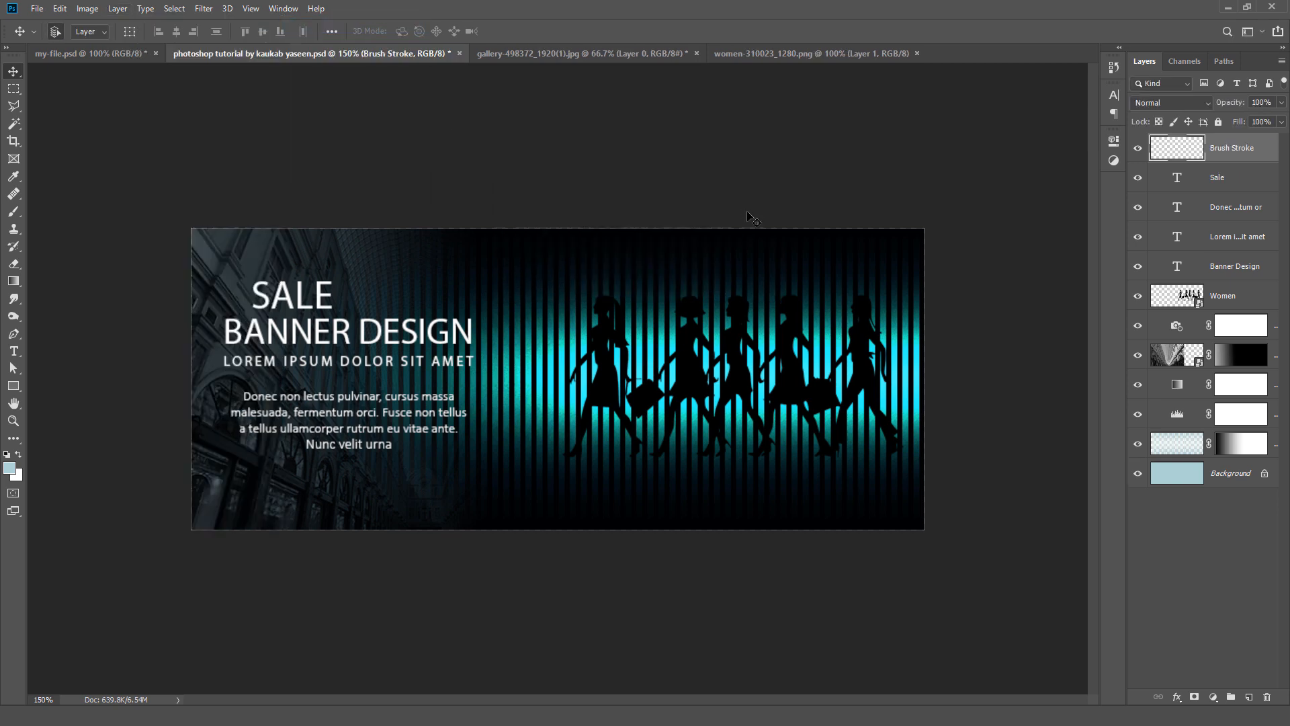
Step: Set the foreground color to teal, hex 01bba6
click(10, 468)
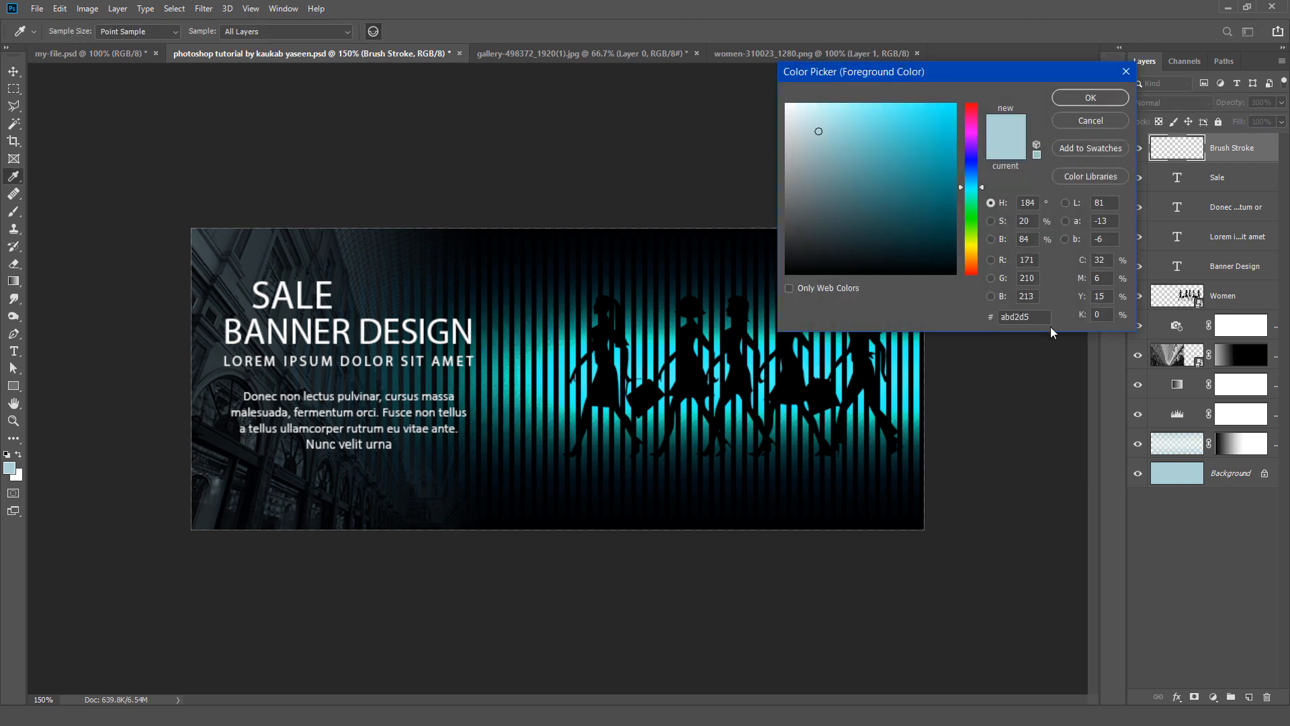
drag(1046, 318, 989, 320)
text(01bba6)
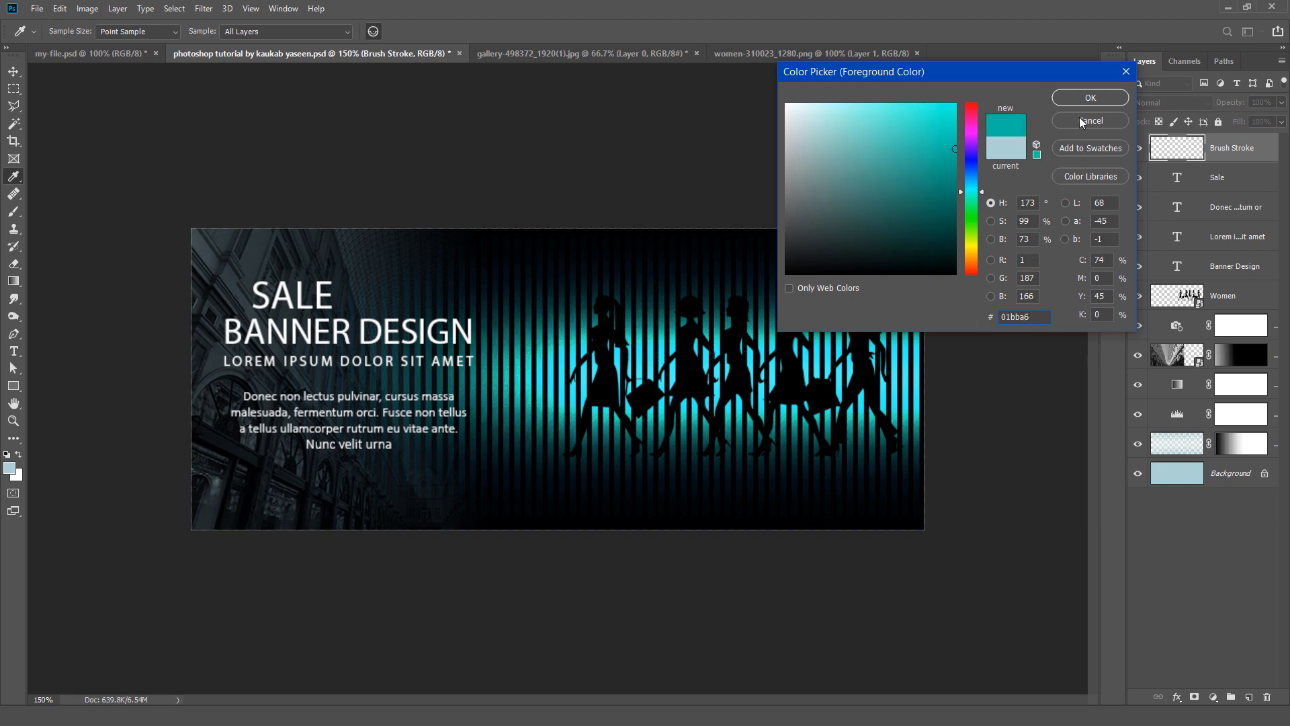
click(1083, 99)
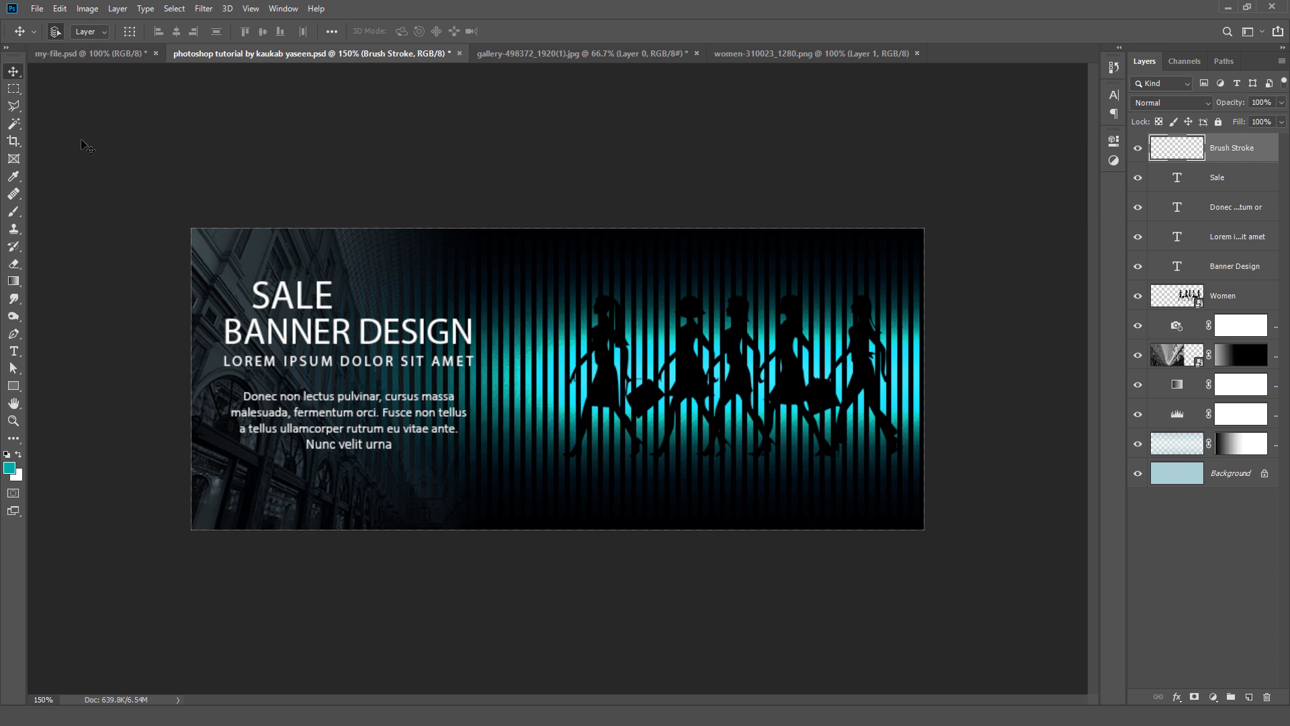
Step: Choose the Brush tool with the second preset, one of Kyle's brushes, from the Dry Media Brushes set
drag(21, 215, 123, 215)
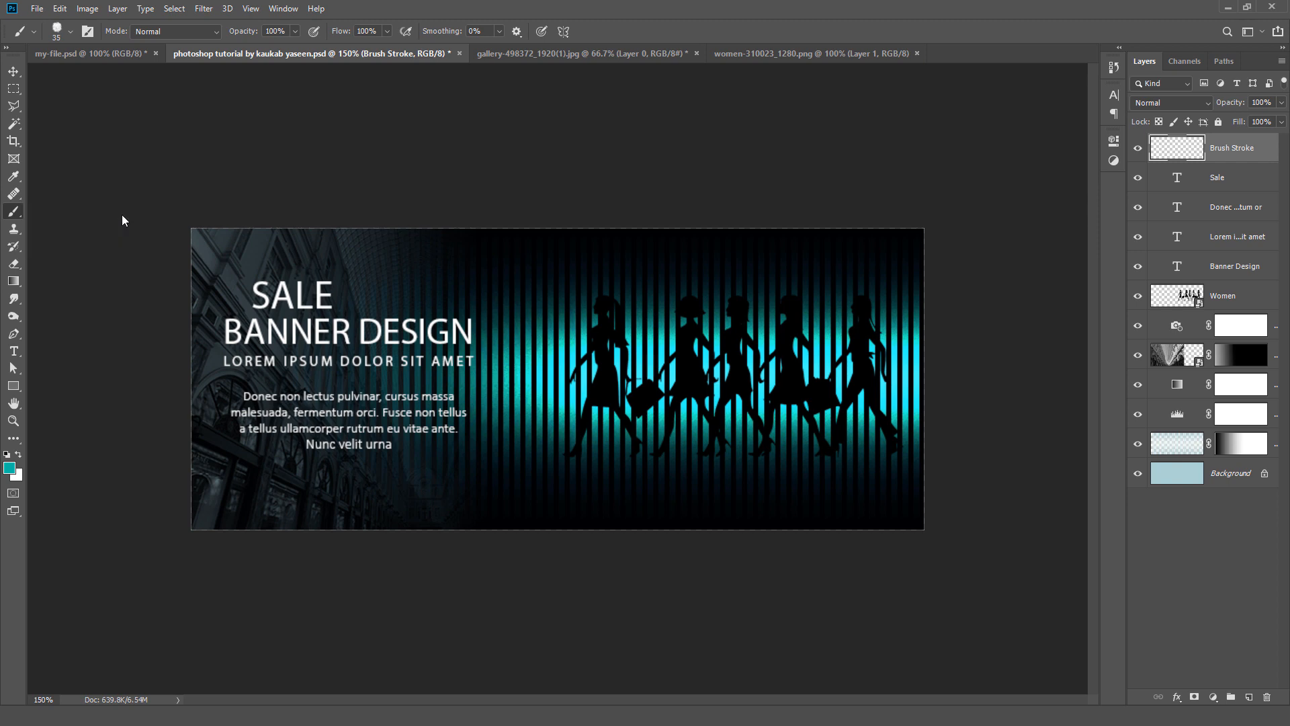
click(71, 31)
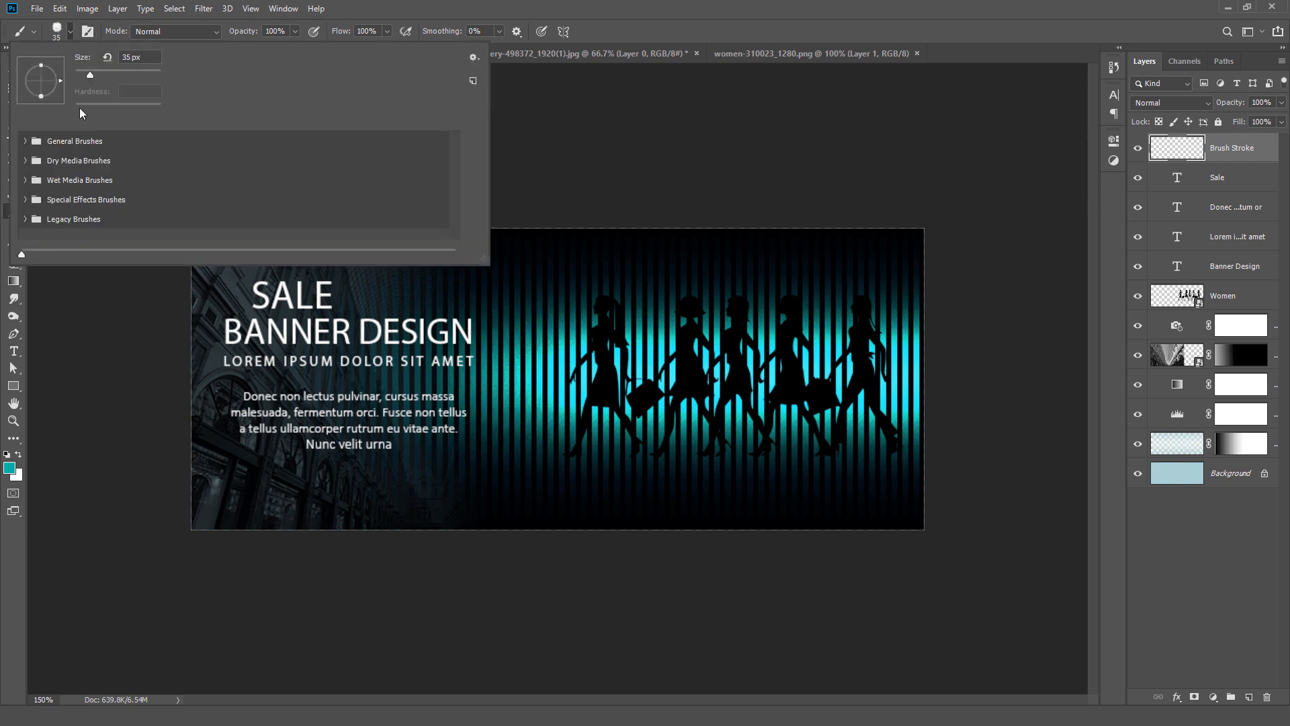
click(26, 162)
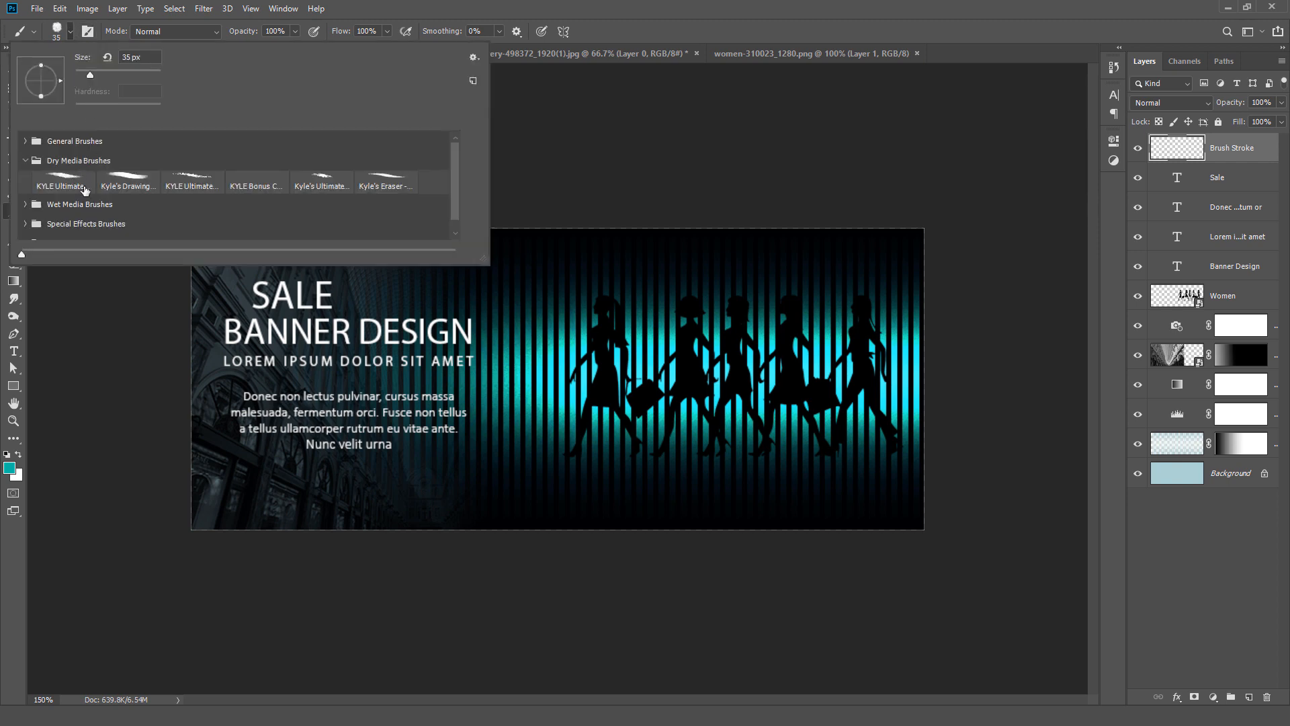
click(131, 184)
click(678, 6)
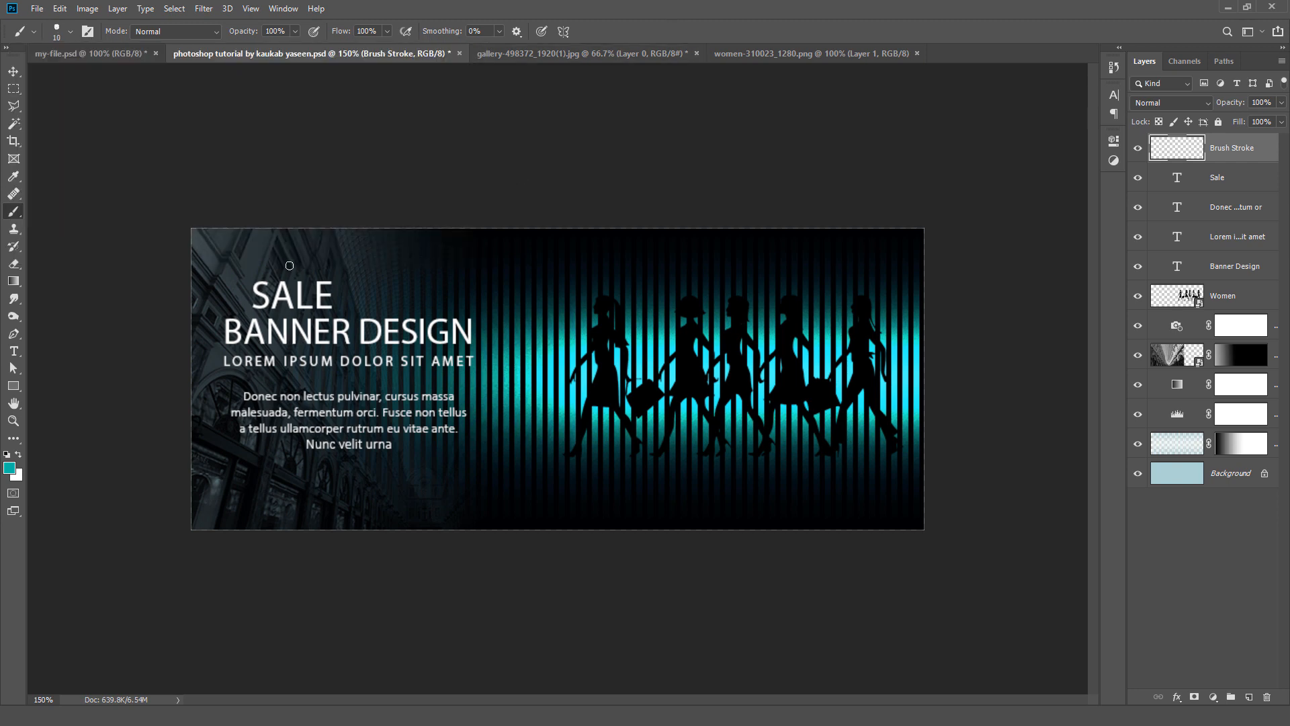
Step: Enlarge the brush to 45 px and paint a rough teal stroke across the SALE text on the Brush Stroke layer
key(bracketright)
drag(259, 291, 346, 289)
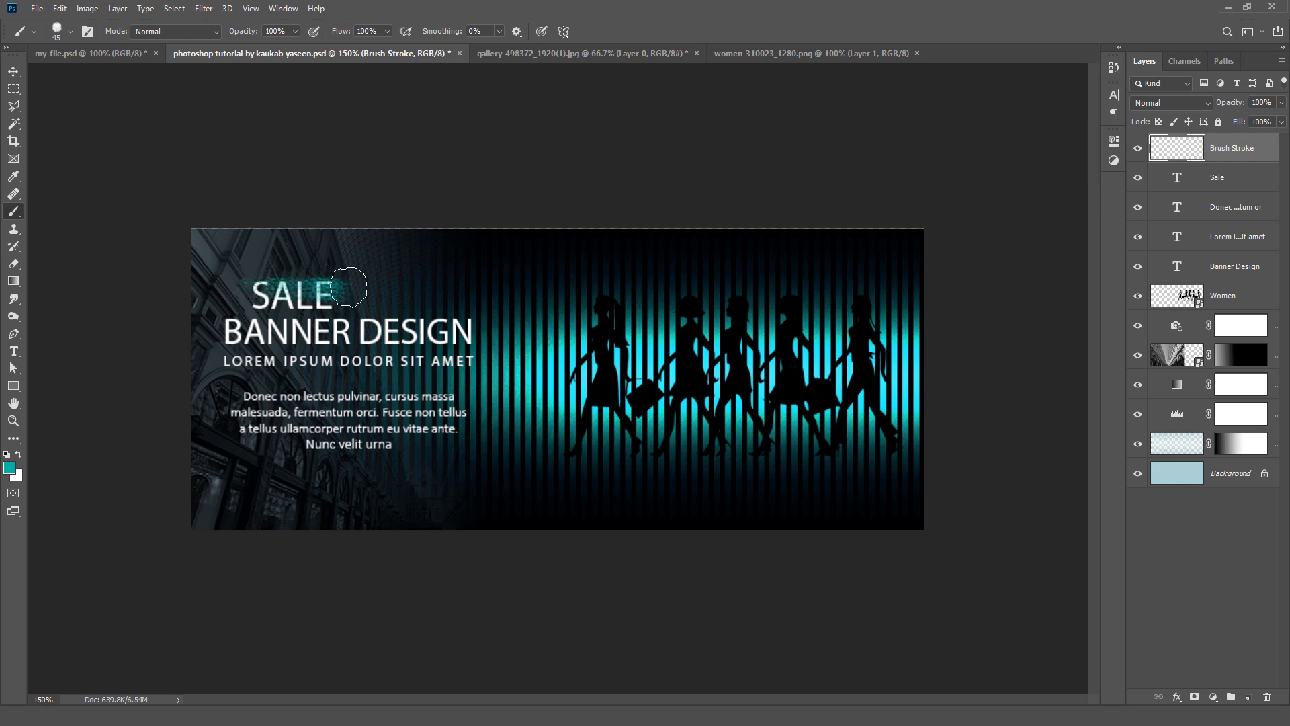
mouse_move(238, 293)
mouse_down()
mouse_move(353, 296)
mouse_move(232, 299)
mouse_move(349, 296)
mouse_move(262, 289)
mouse_move(233, 301)
mouse_move(239, 291)
mouse_up()
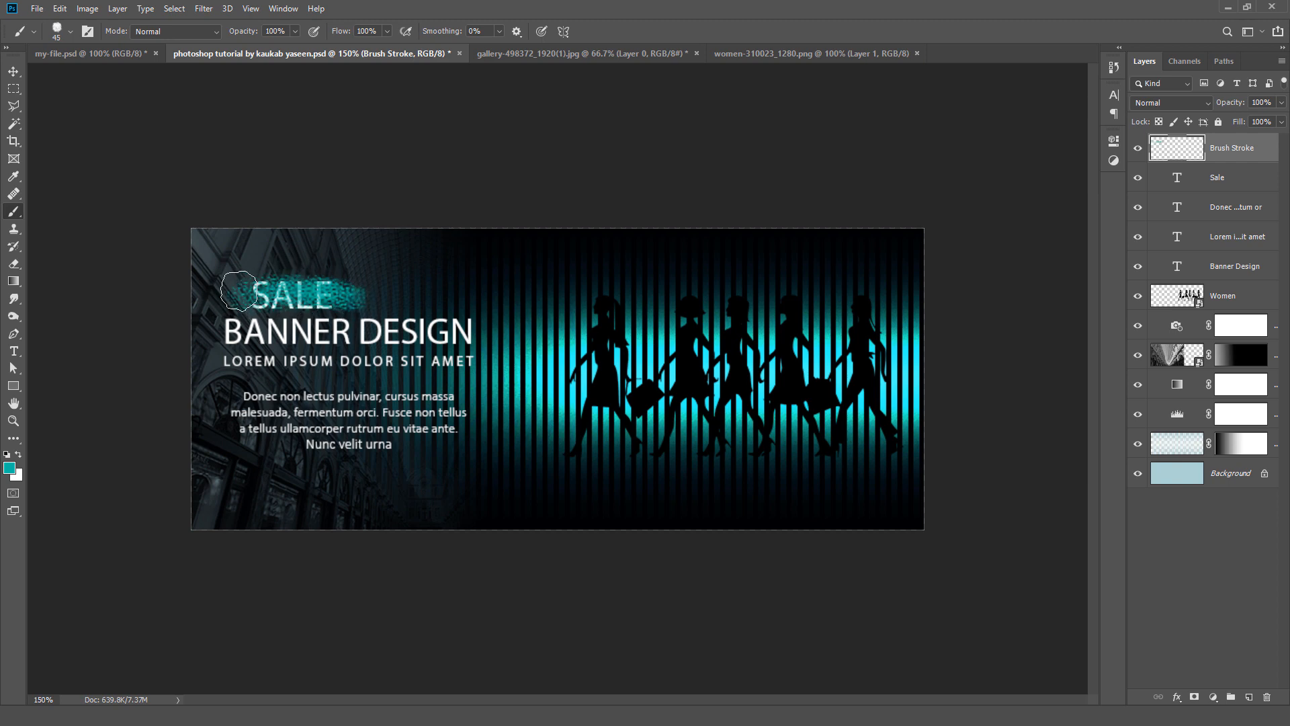
Step: Place the Brush Stroke layer beneath the Sale text layer and align the two by their vertical centers
click(13, 71)
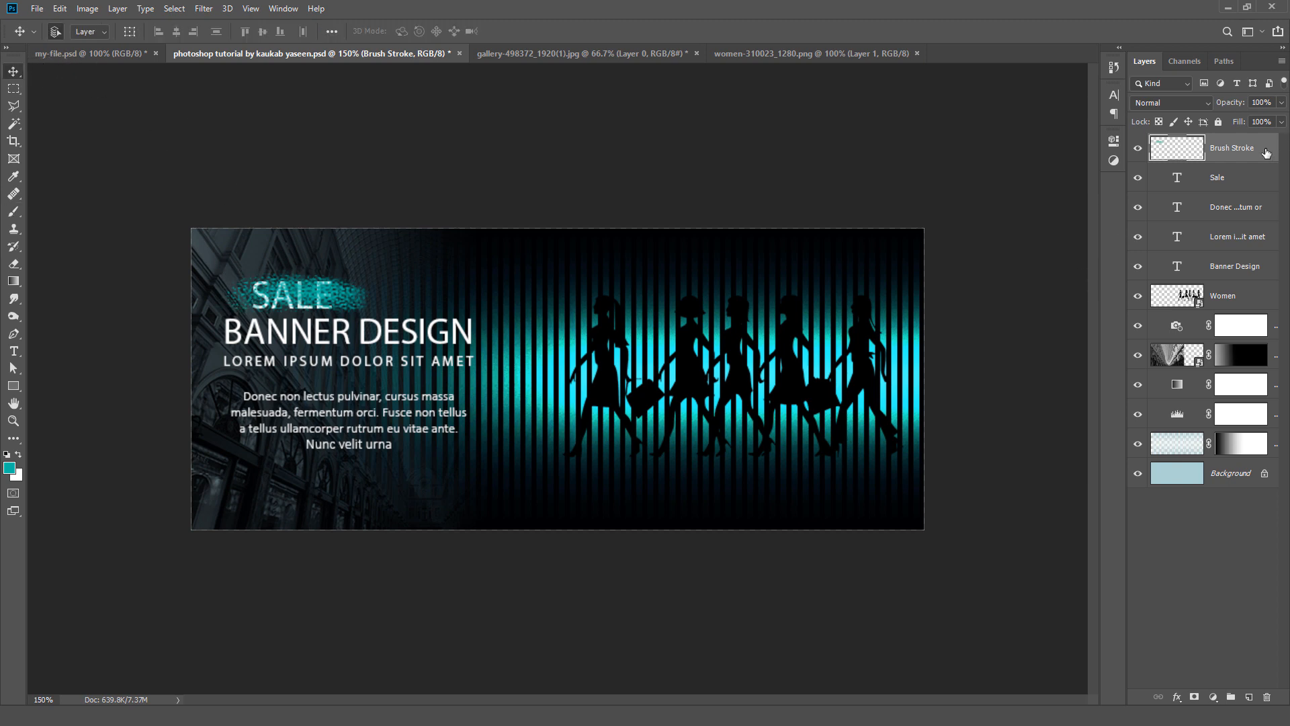
drag(1266, 153, 1258, 197)
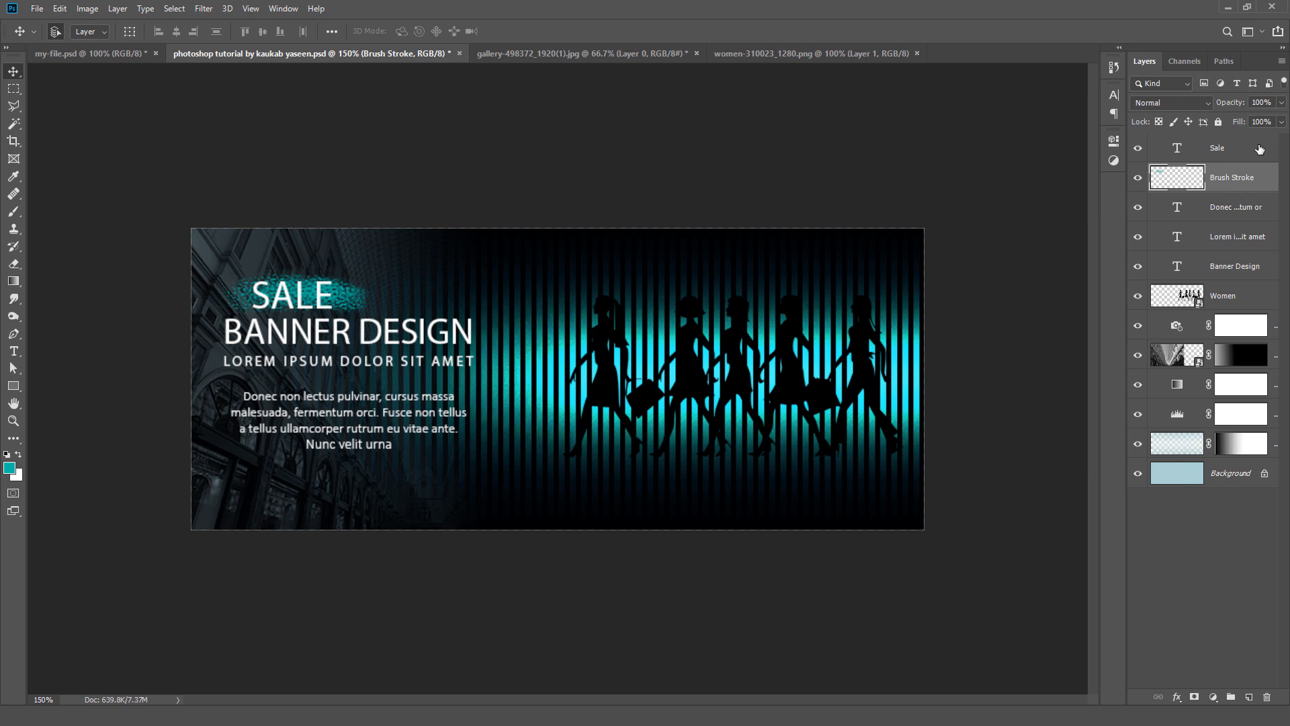
shift+click(1258, 149)
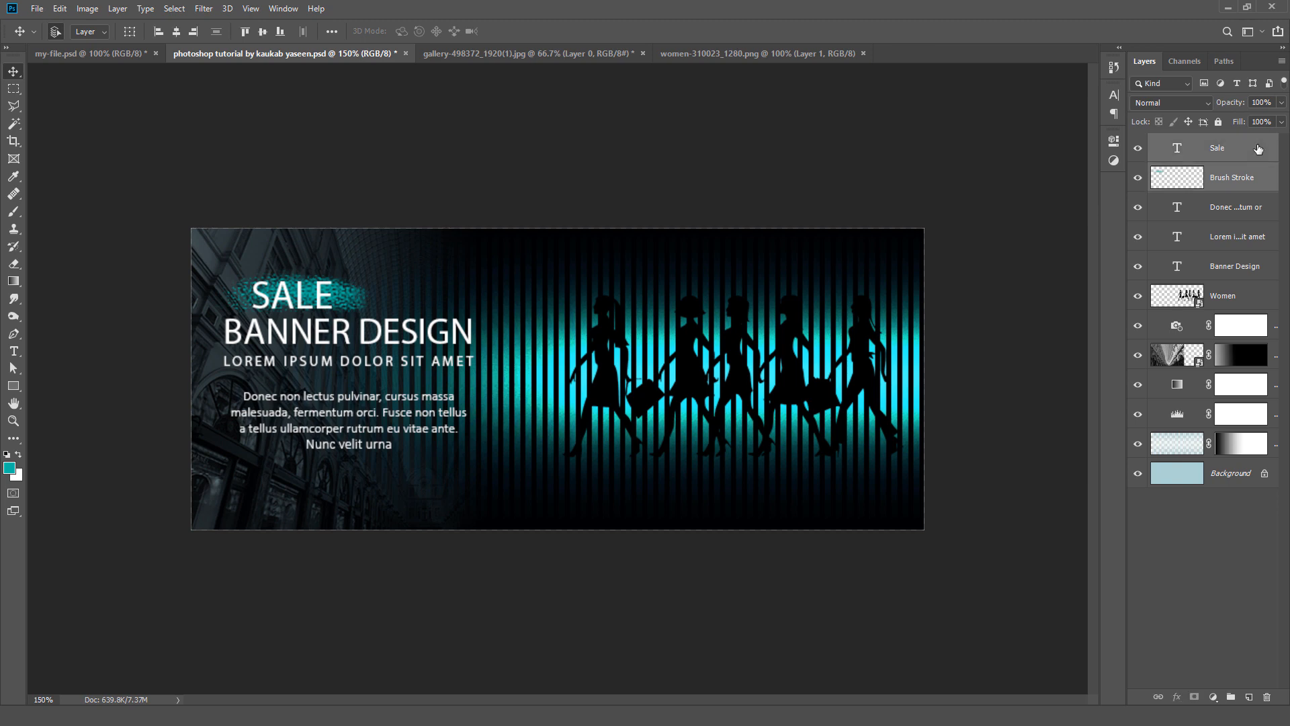
click(263, 31)
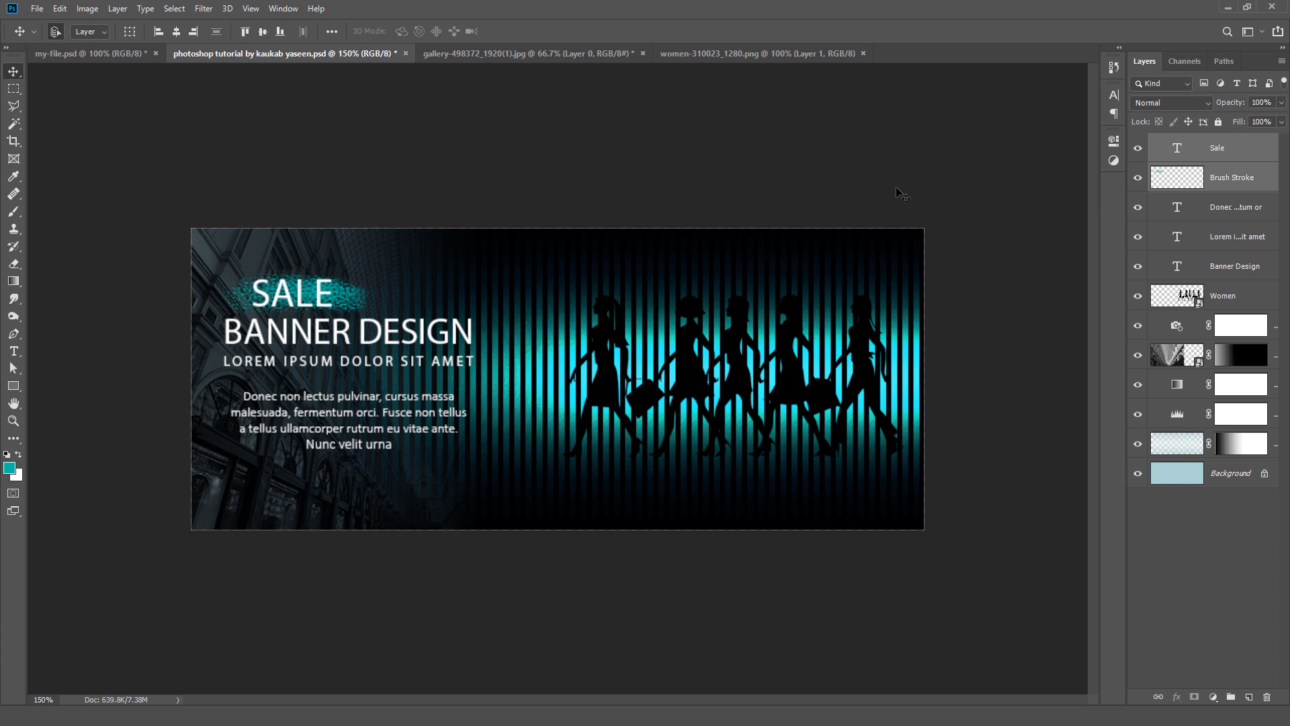
Step: Add the Social Media group with the Facebook, website and Instagram links above the Sale layer, along the banner's lower edge
click(1255, 155)
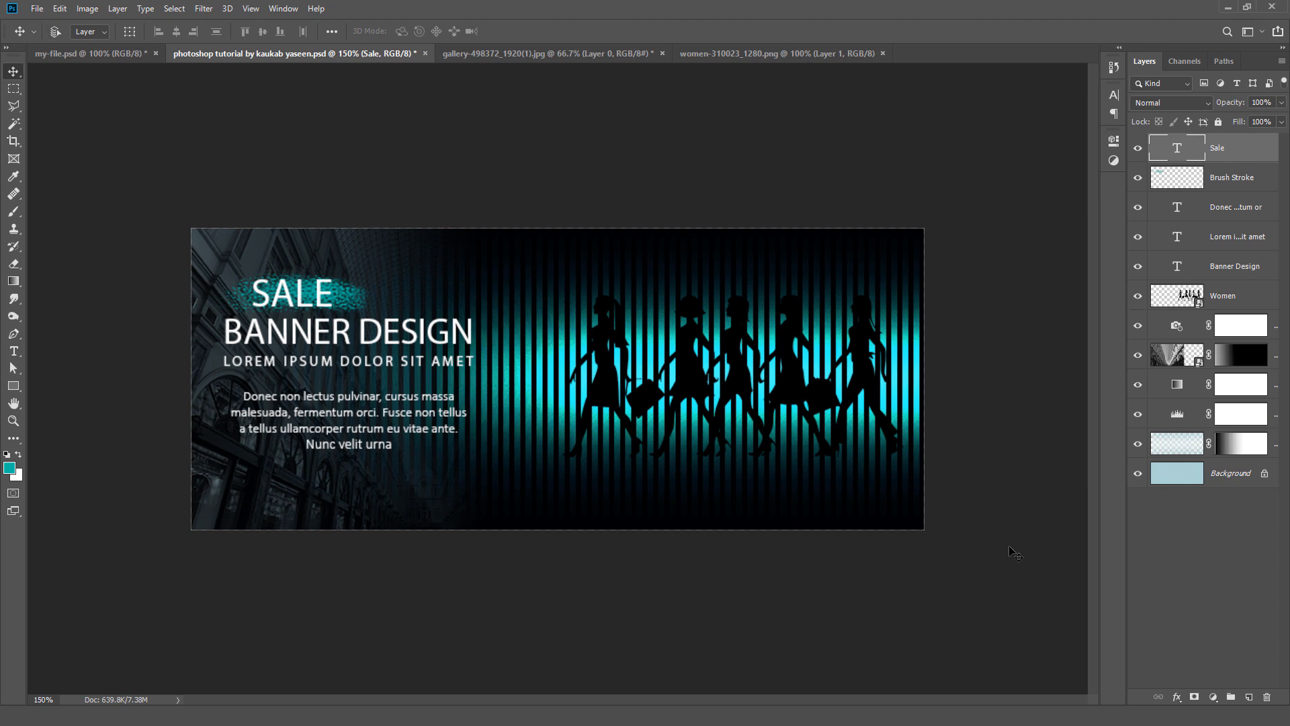
key(ctrl+v)
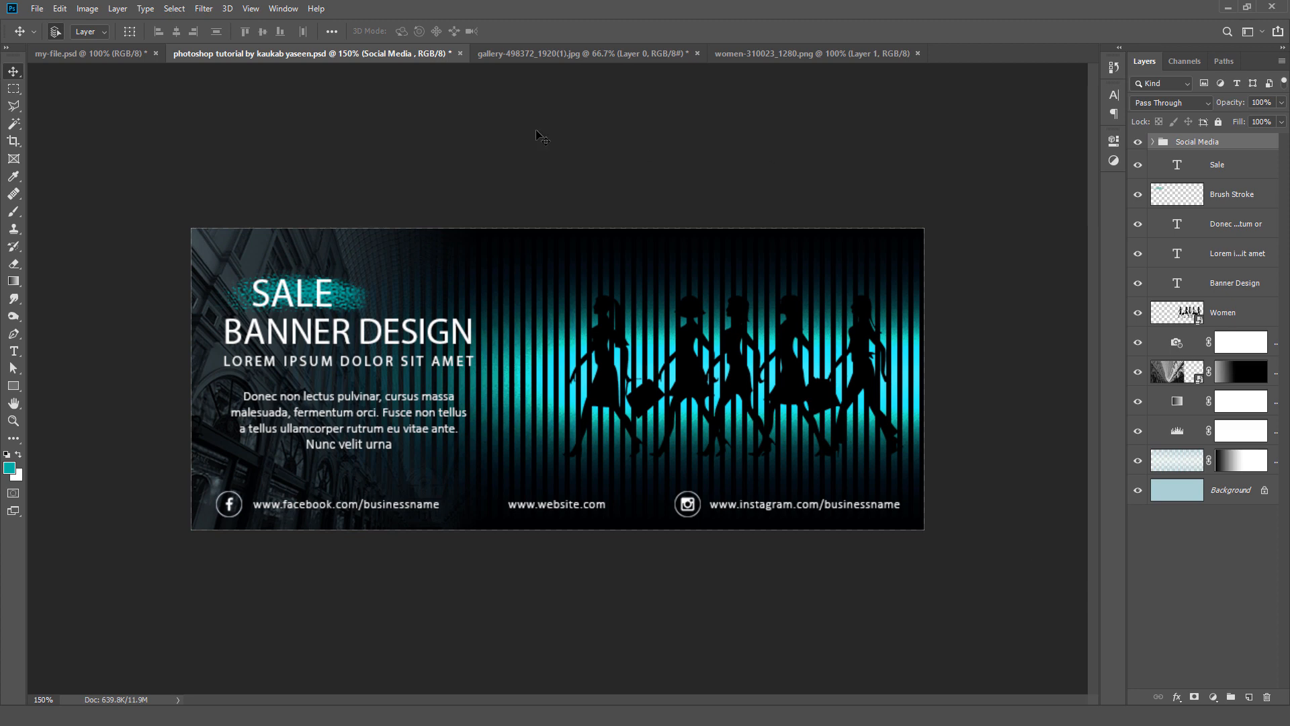
Step: Add a Gradient Map adjustment layer with the default layer options above the Social Media group
click(128, 11)
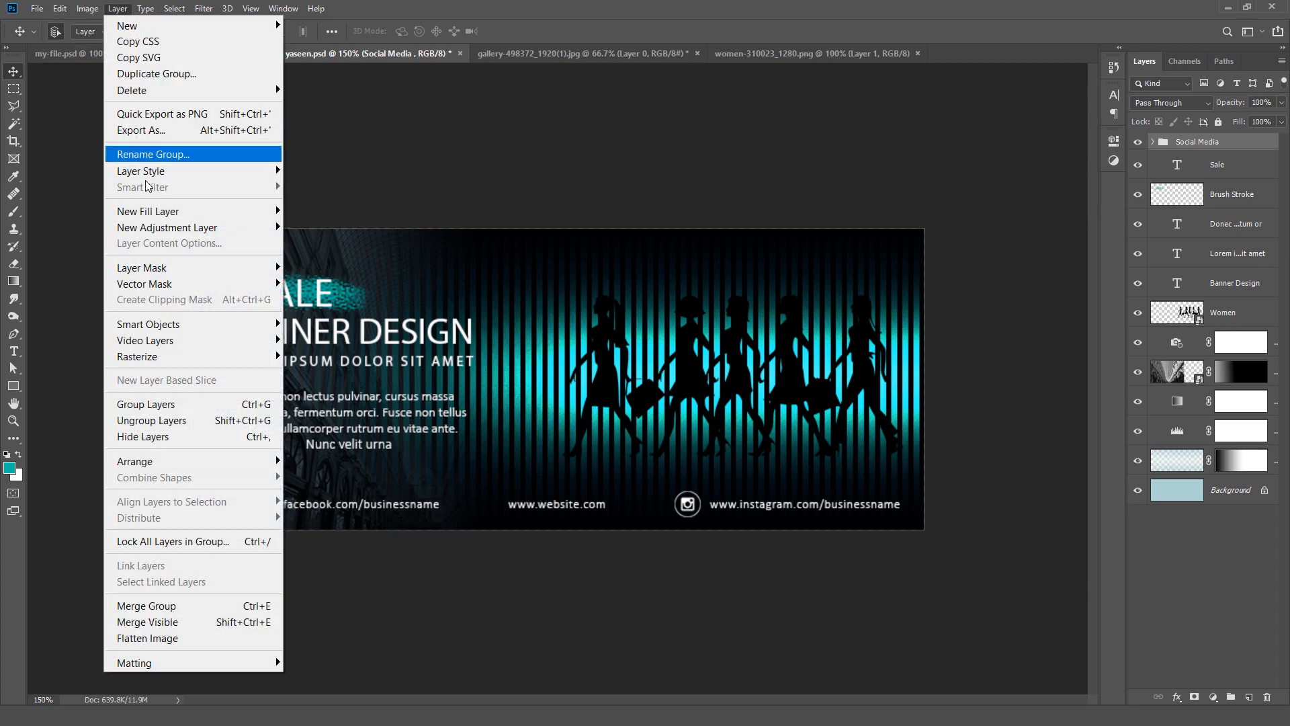
mouse_move(204, 230)
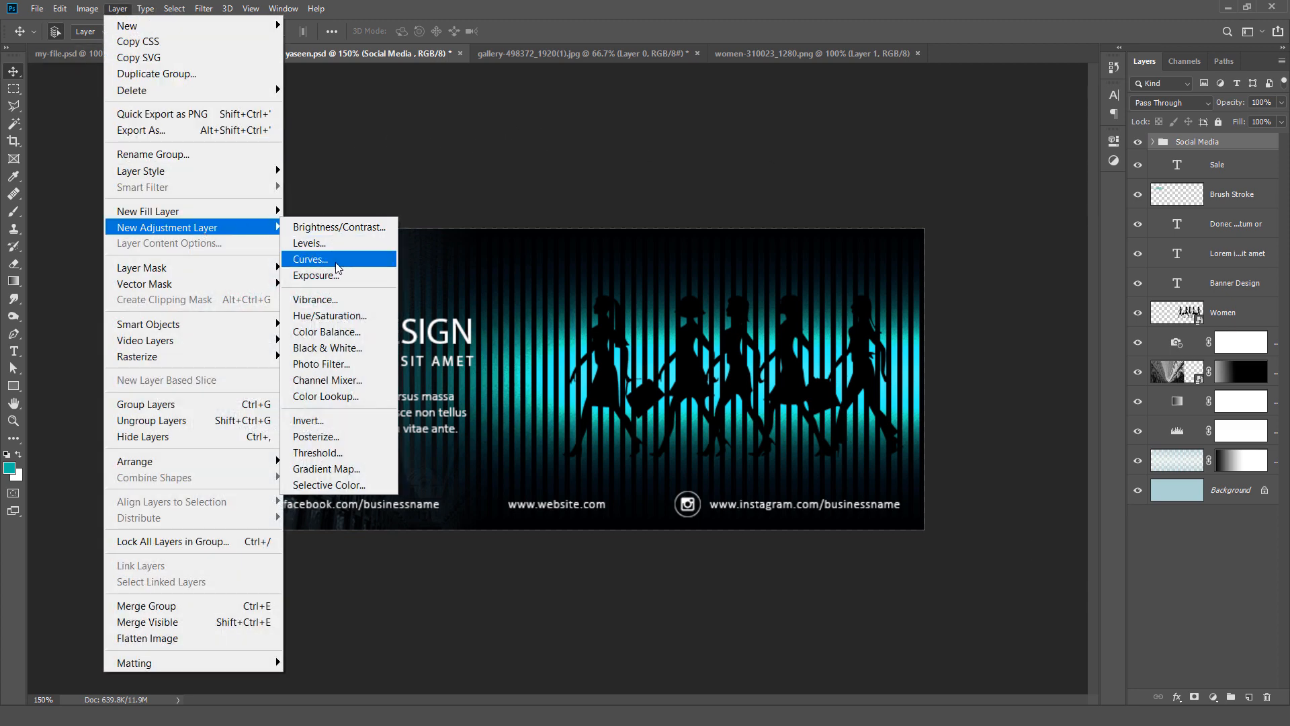
click(369, 471)
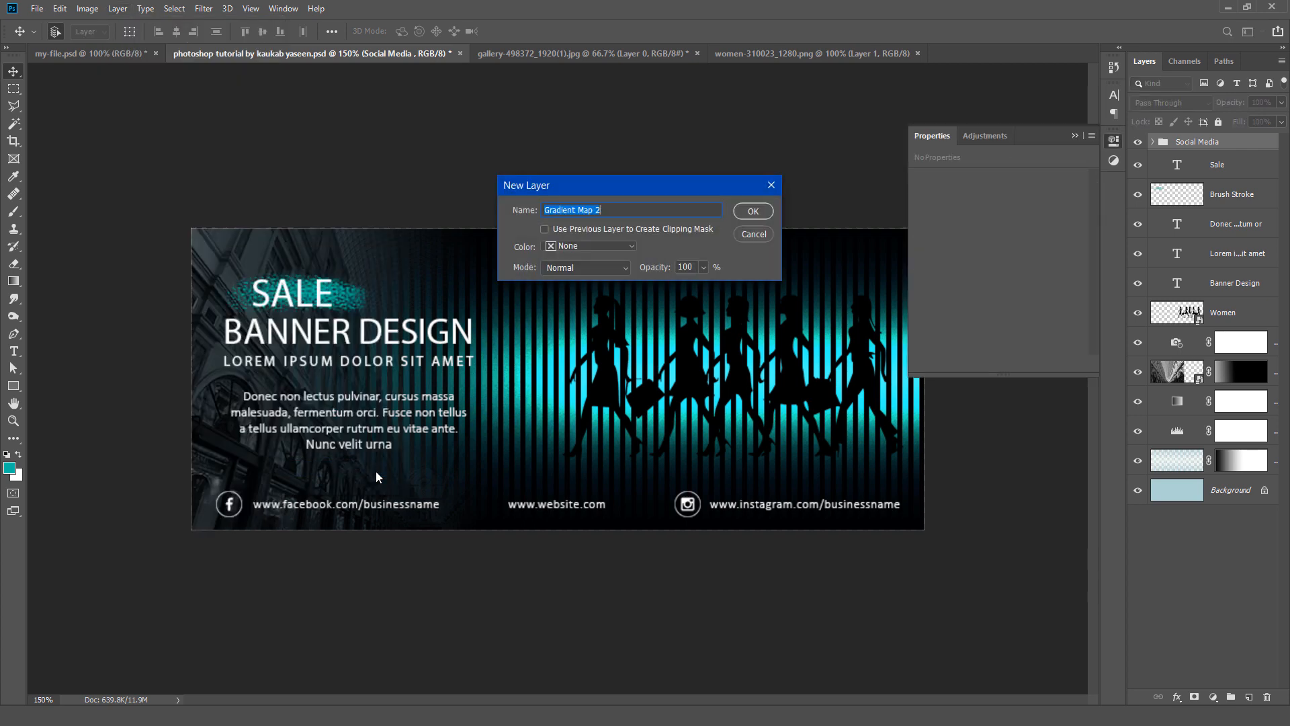
click(737, 212)
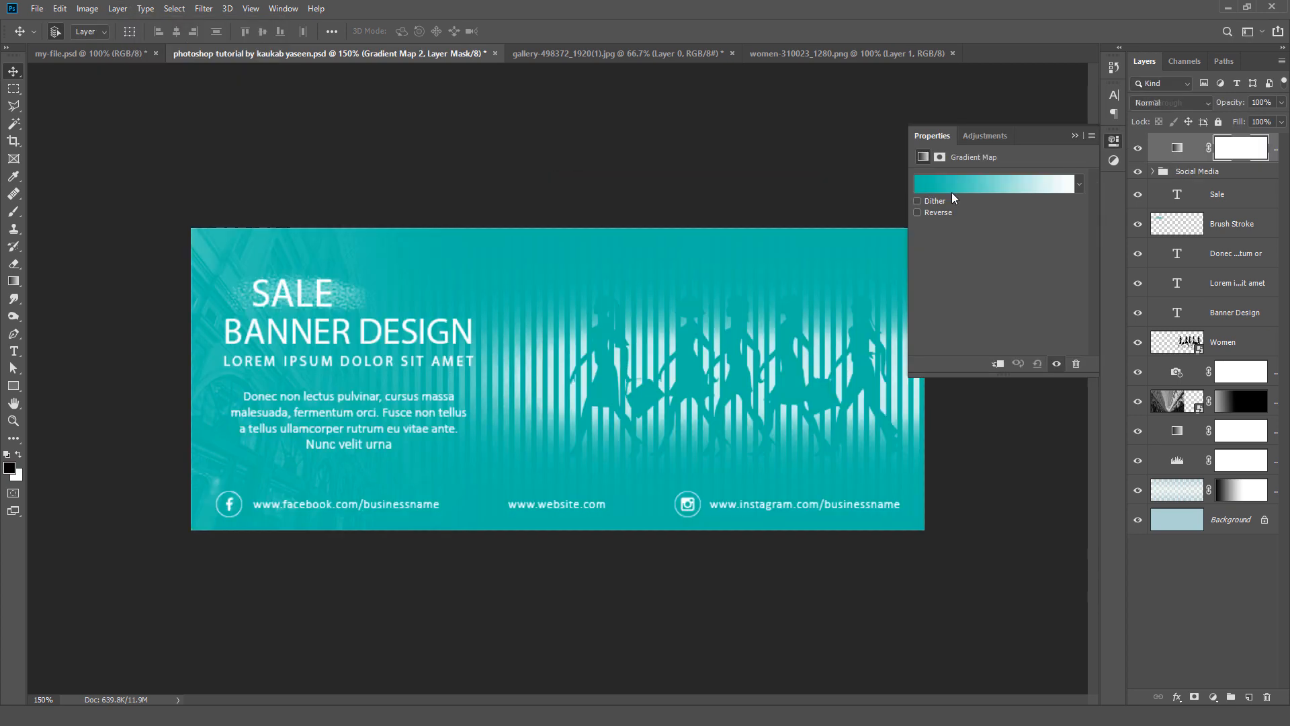
Step: Set the color of the gradient map's starting stop at 0% to bright cyan, hex 04e1f4
click(968, 180)
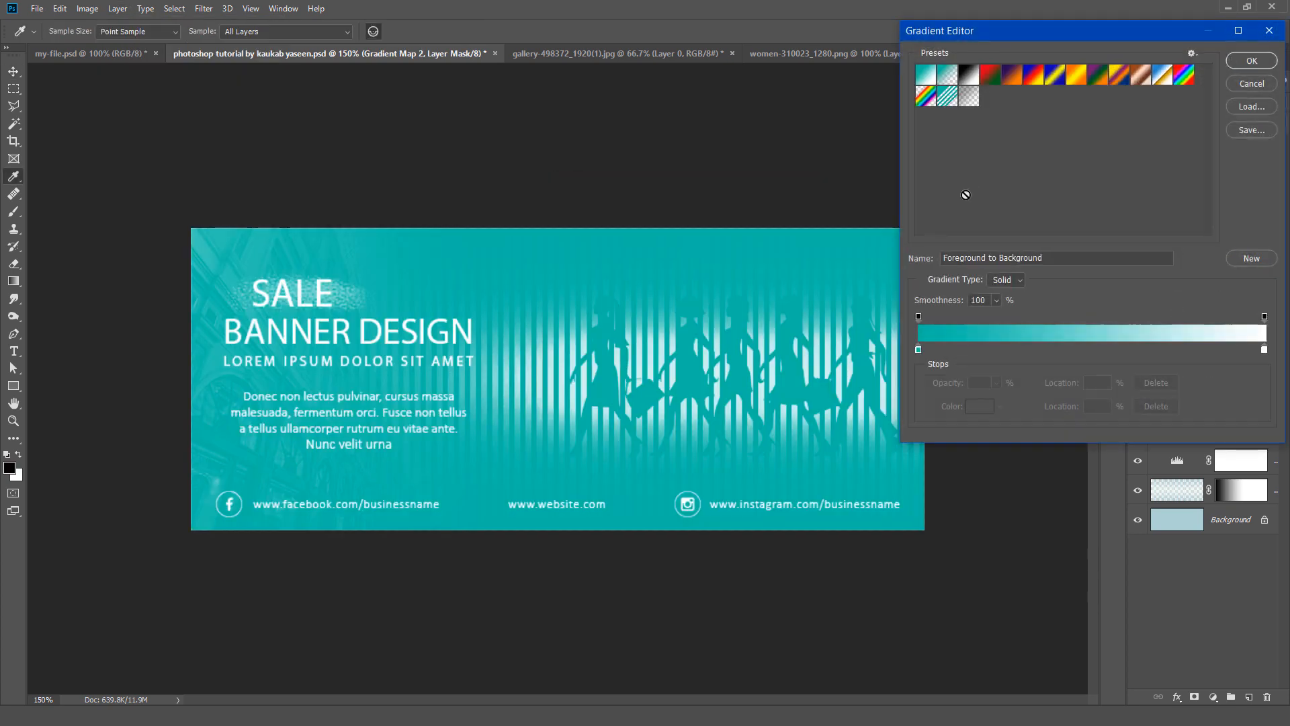
click(918, 350)
click(978, 410)
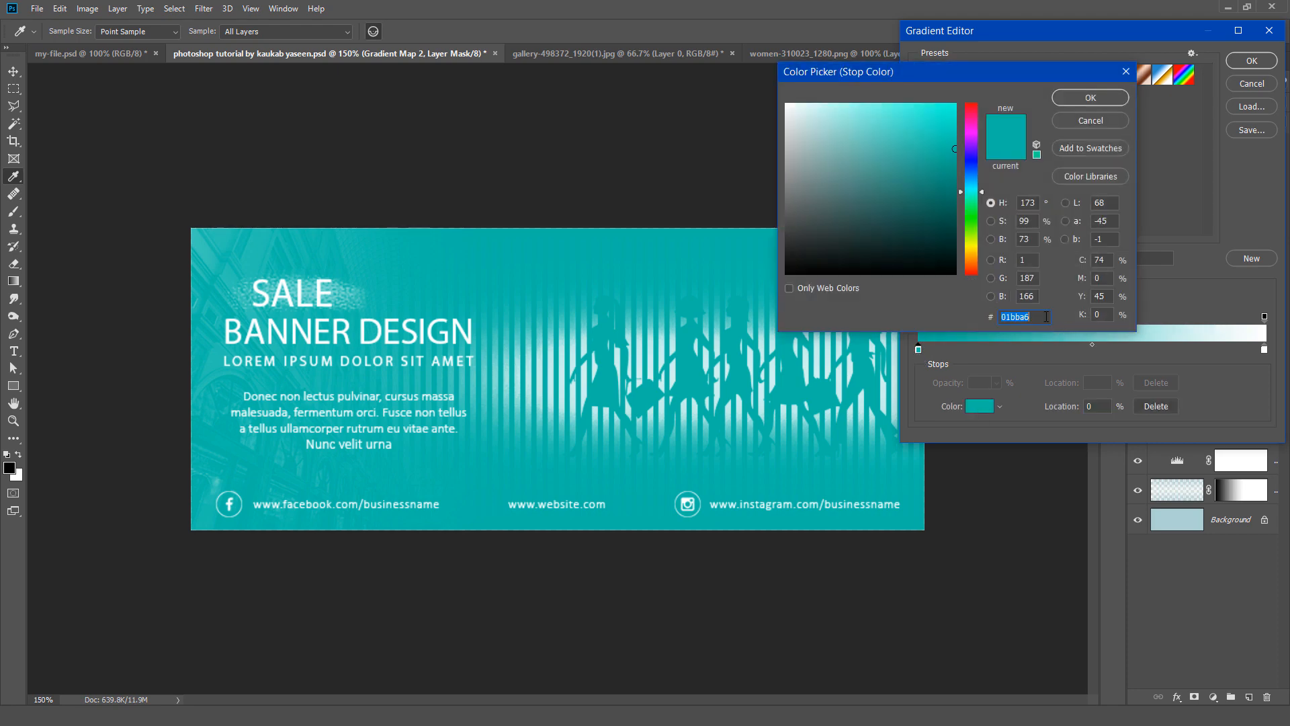
text(04e1f4)
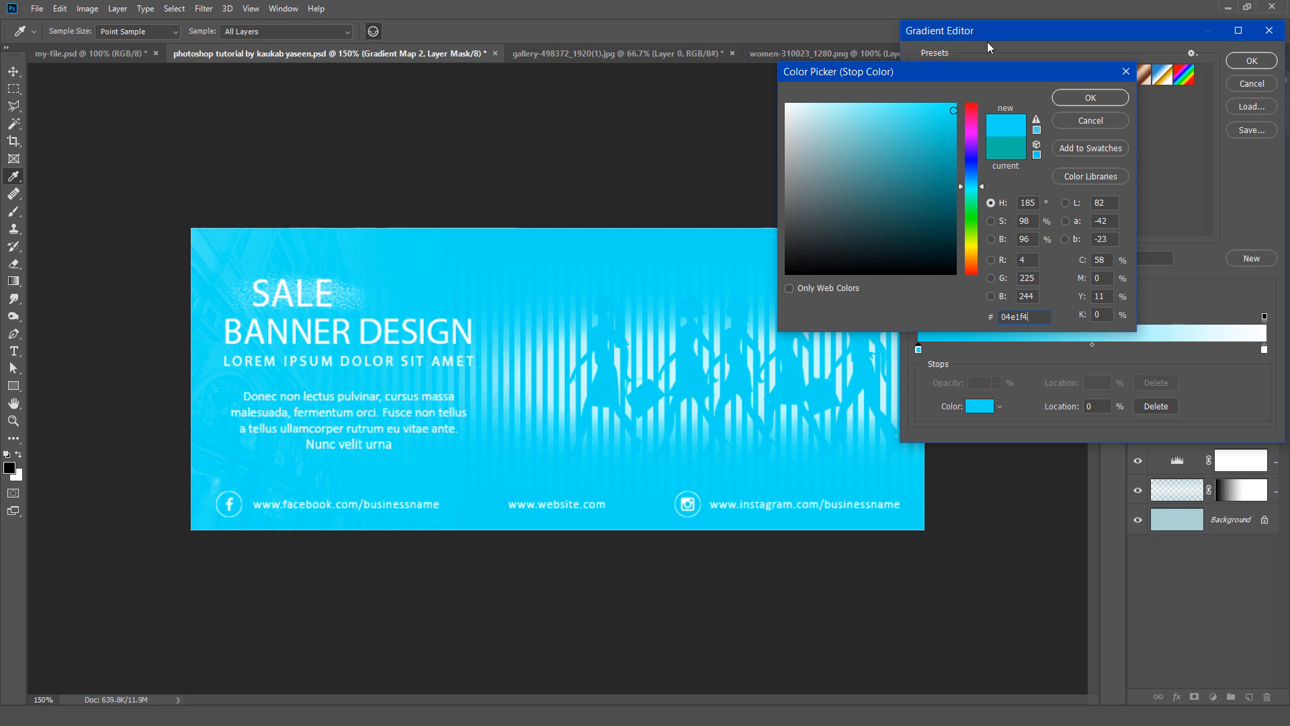
click(1071, 96)
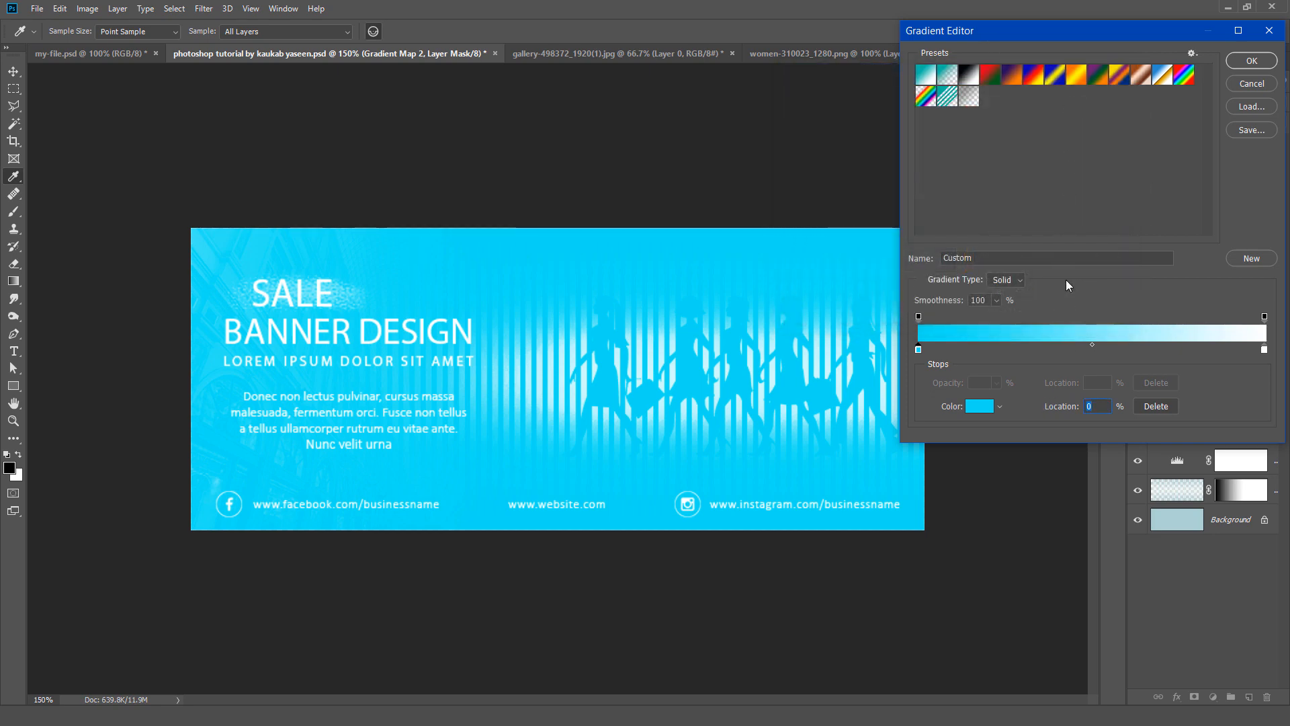
Step: Set the gradient map's end stop at 100% to dark navy, hex 021b36, and accept the edited gradient
click(1265, 349)
click(983, 408)
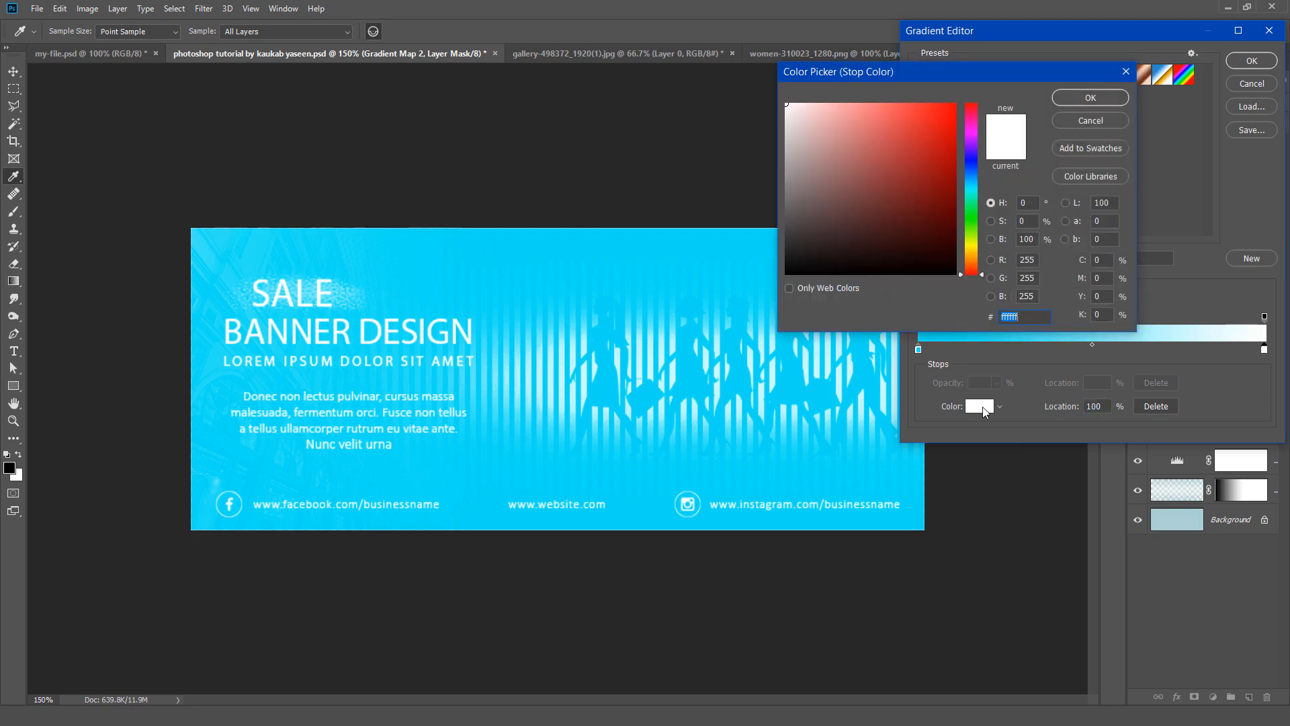
double_click(1032, 317)
text(021b36)
click(1091, 100)
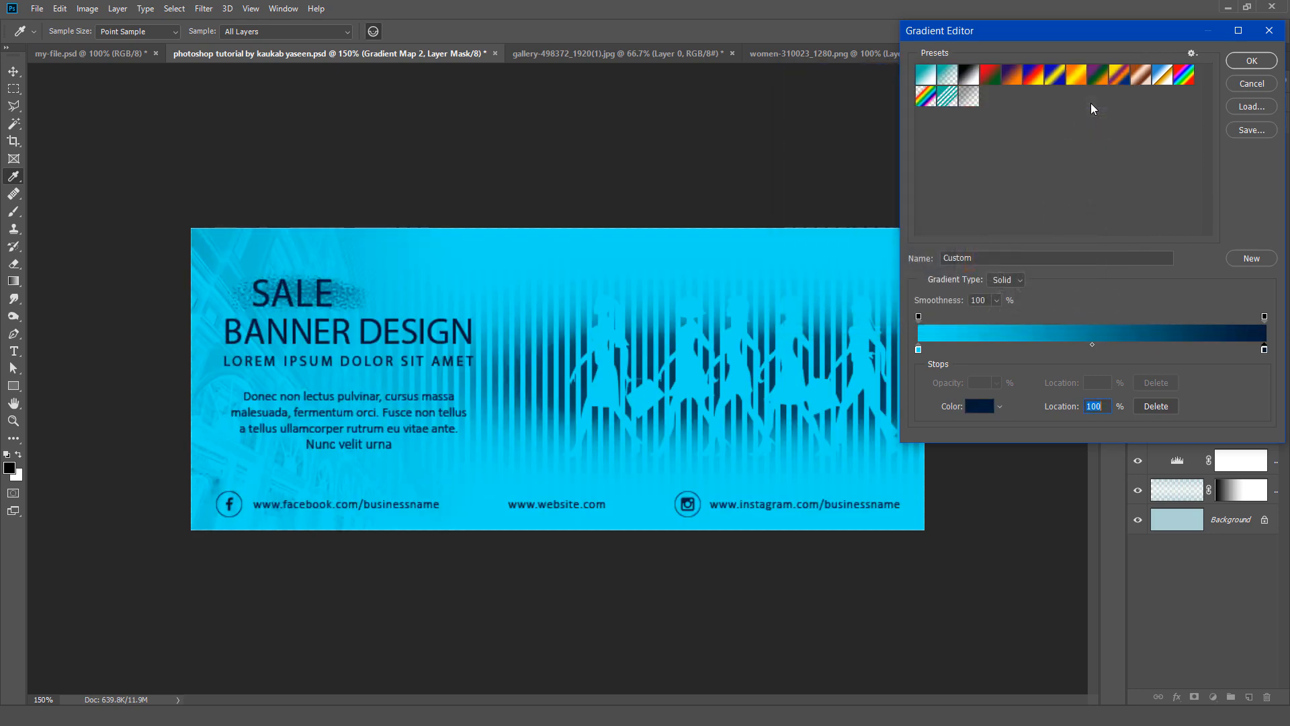
click(1246, 62)
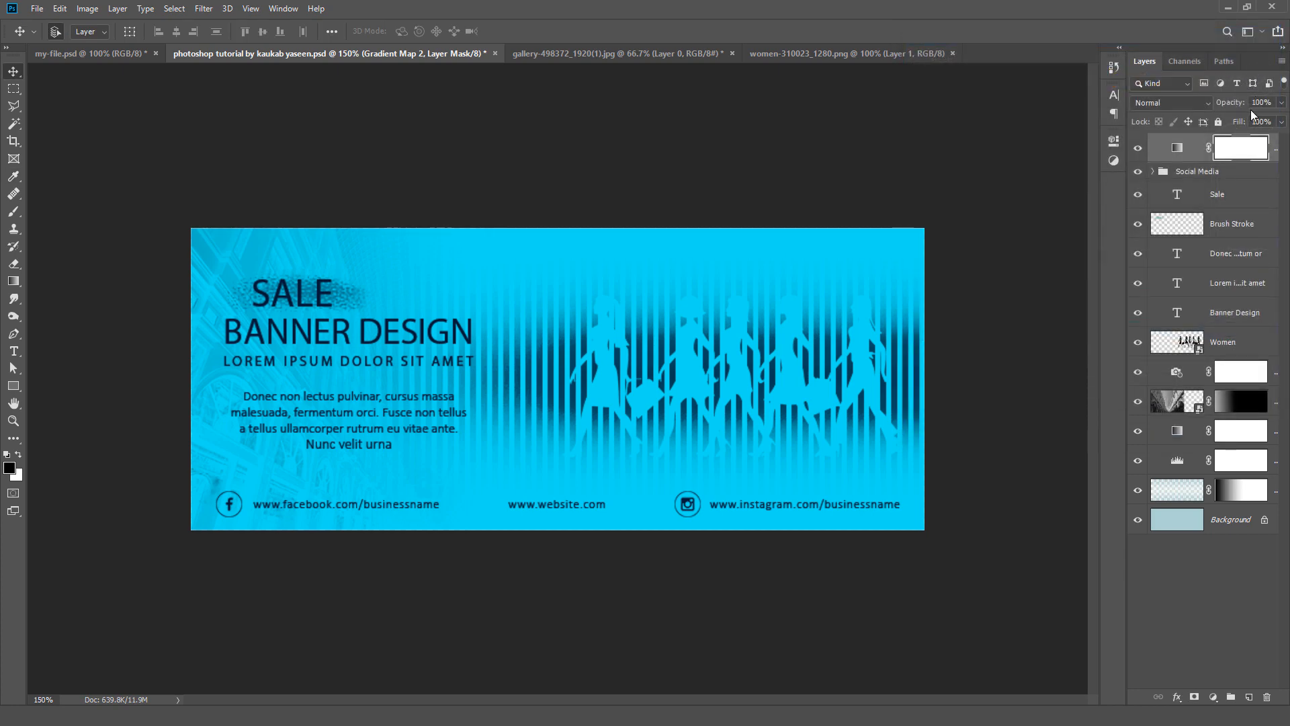
Step: Set the new gradient map layer's blend mode to Overlay and lower its opacity to 15%
click(1189, 100)
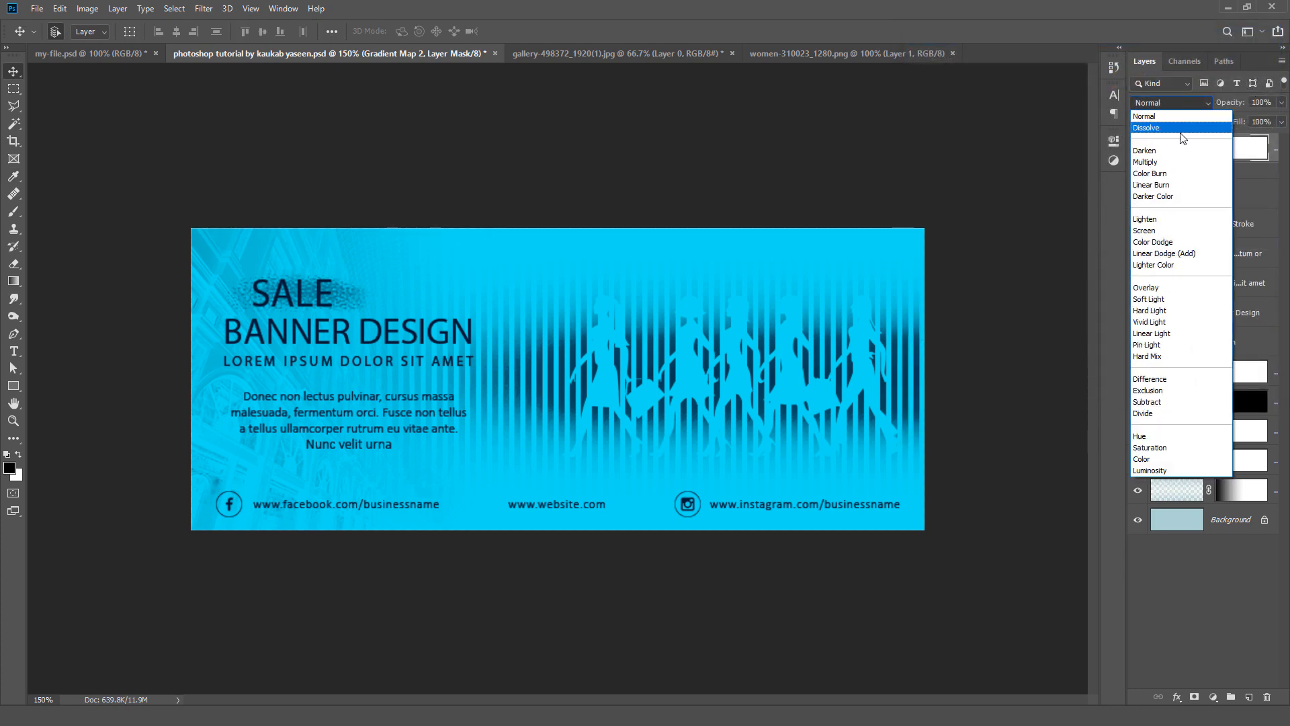
click(1195, 293)
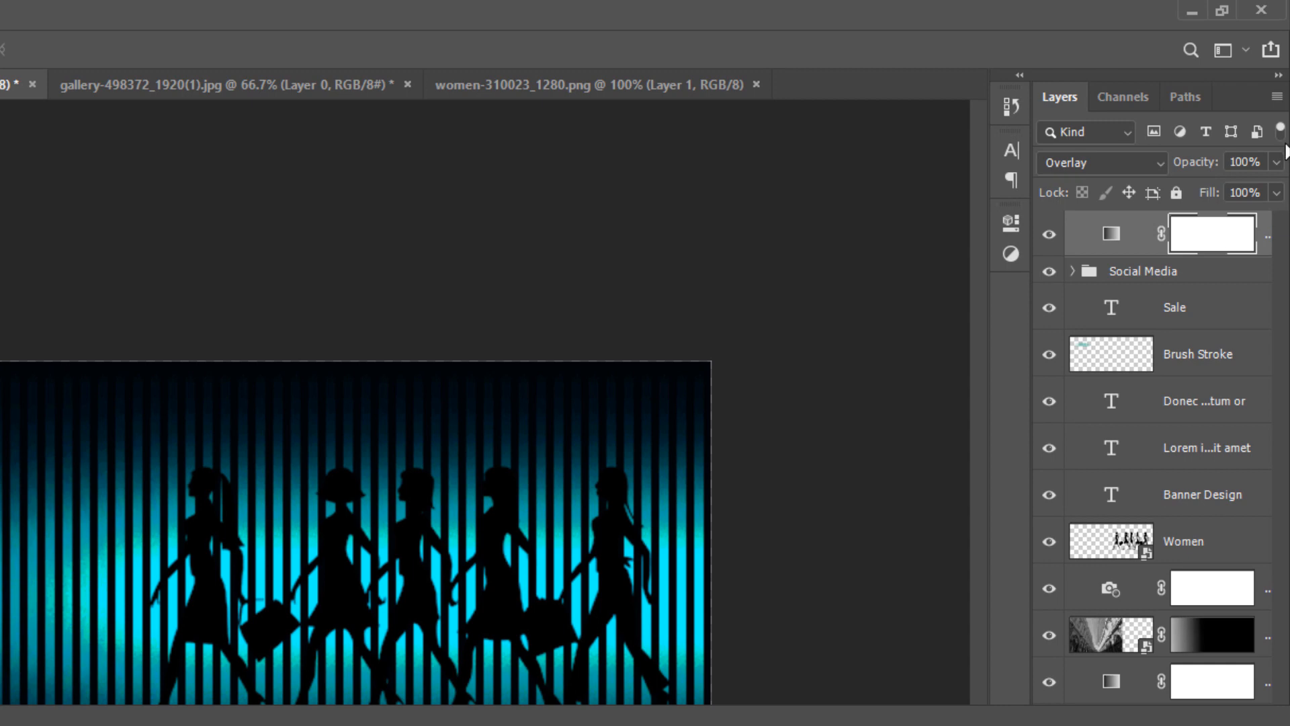
click(1276, 162)
drag(1277, 191, 1194, 200)
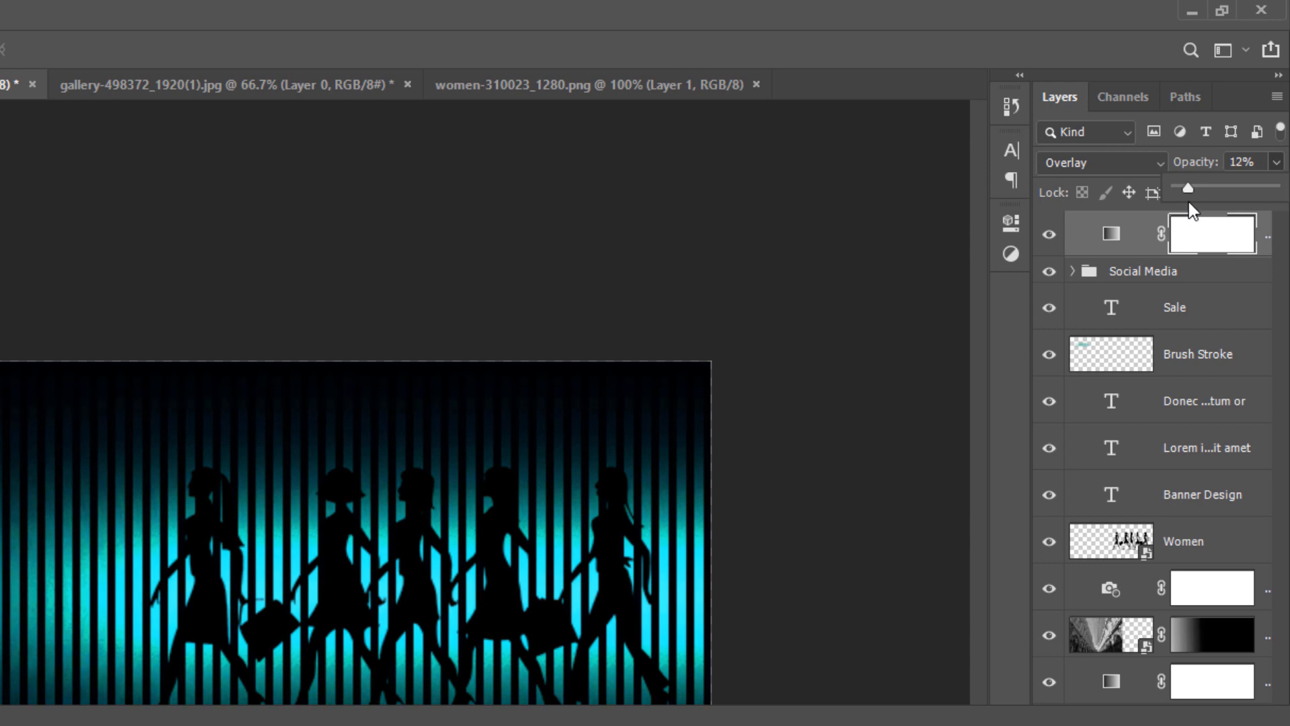
drag(1190, 200, 1193, 201)
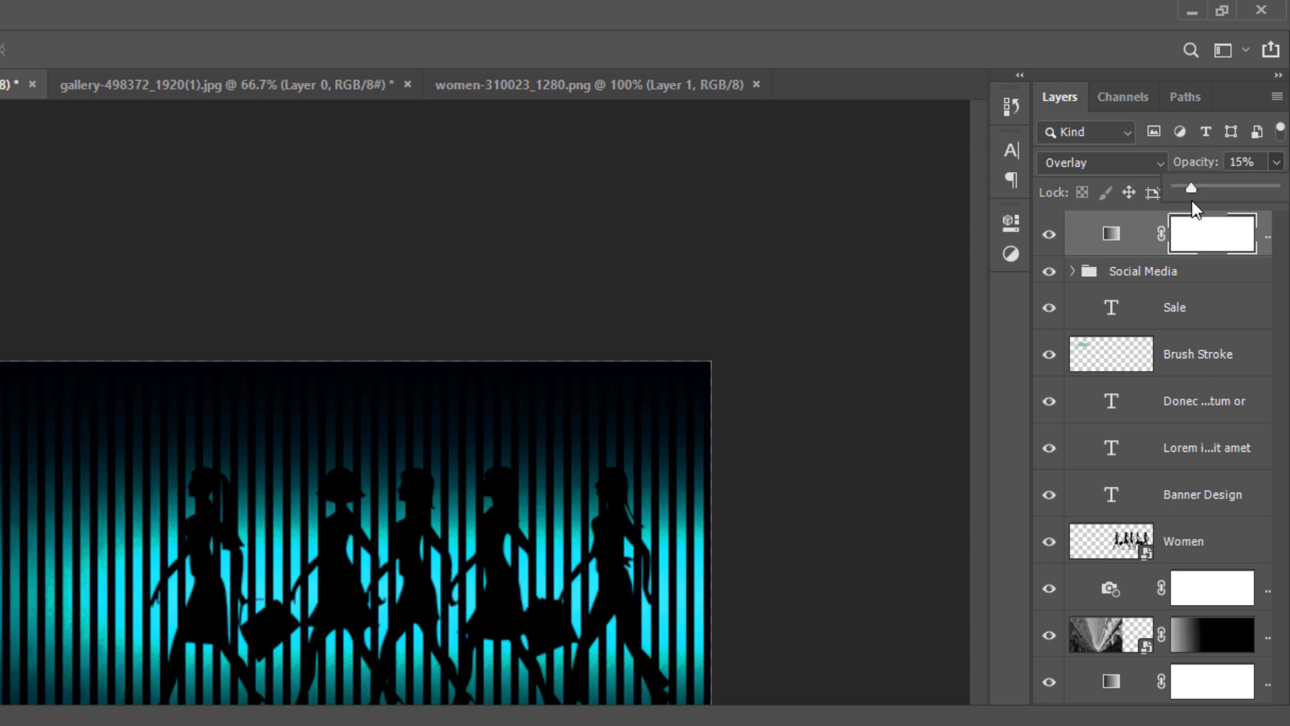